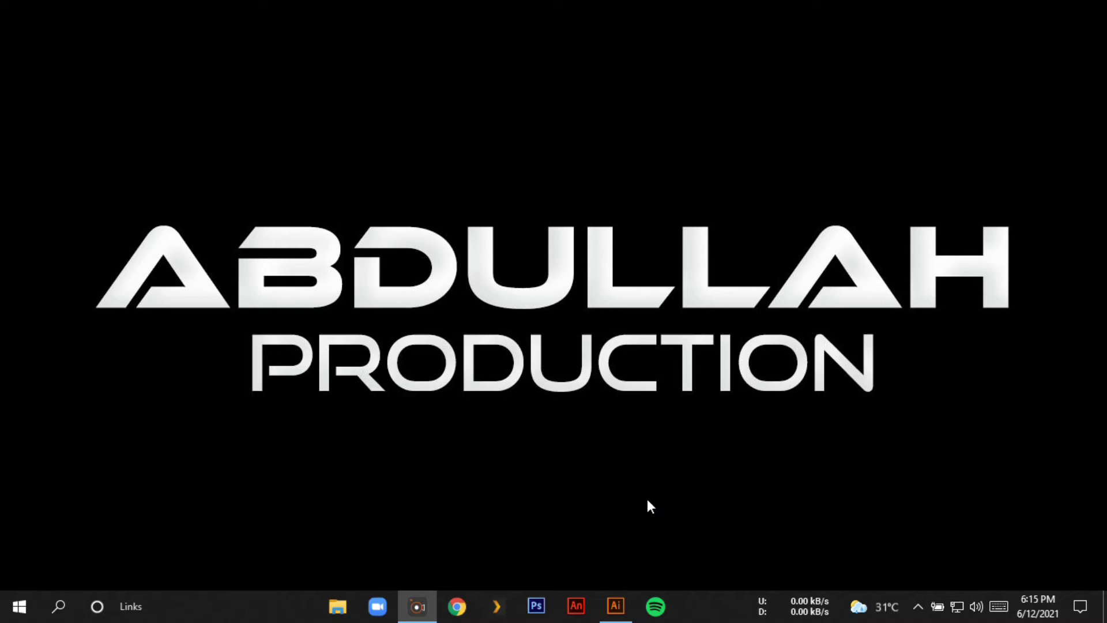
Step: Create a blank 1920 x 1080 px document named 'Ice-Cream Design'
left_click(616, 606)
left_click(641, 303)
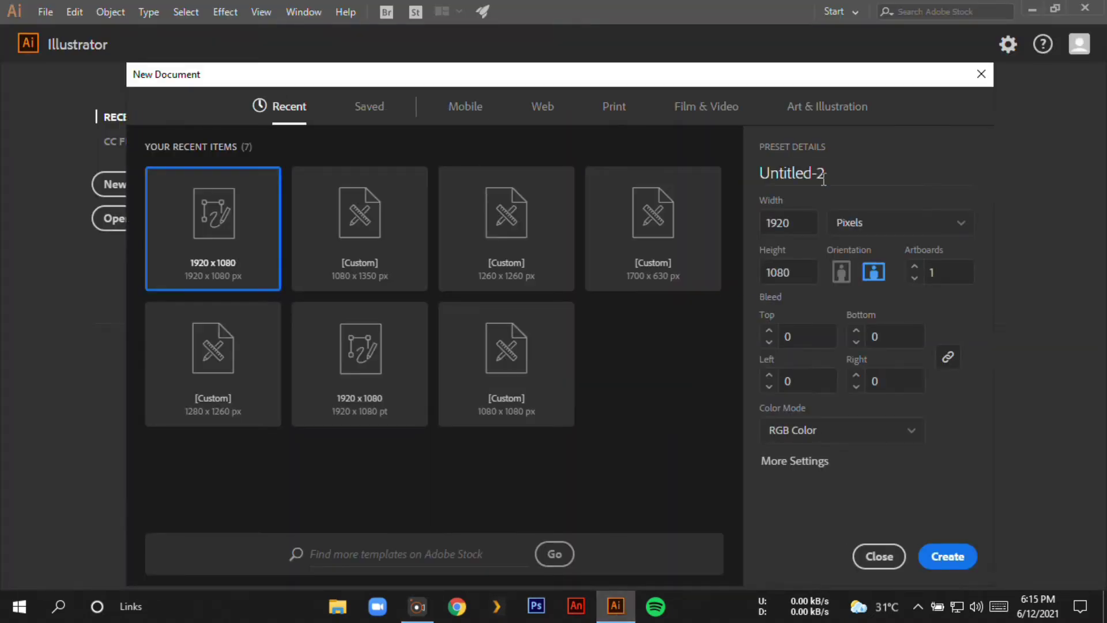
type("Ice-Cream Design")
key("Return")
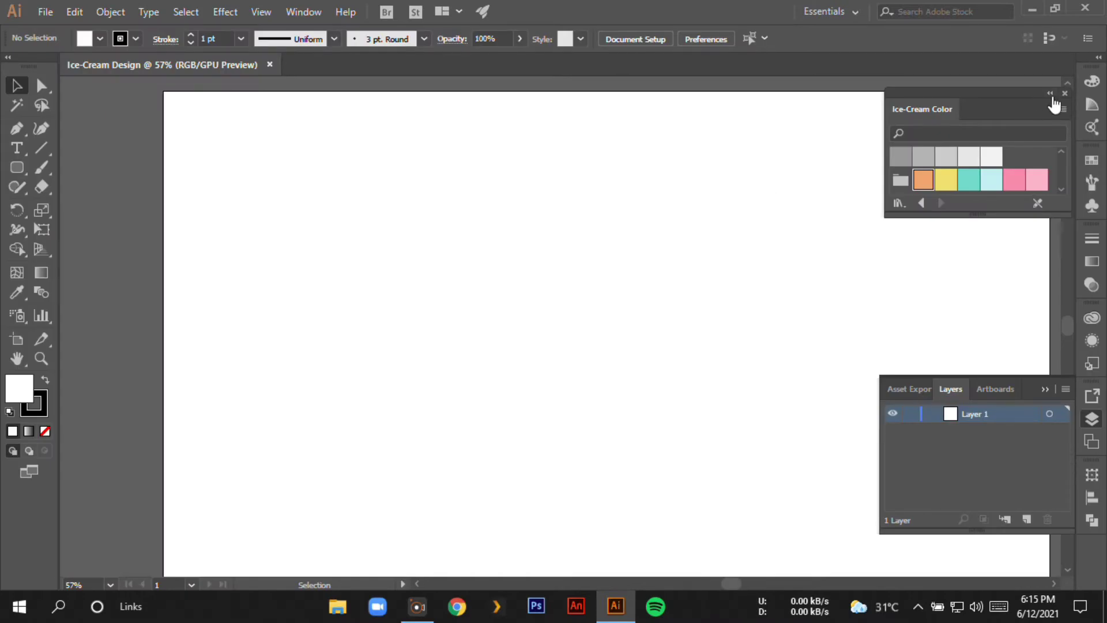
Step: Rename Layer 1 to BG in the Layers panel
left_click(1050, 93)
left_click_drag(949, 96, 1011, 74)
double_click(1003, 413)
type("G")
key("Return")
Step: Add a new layer above BG named Design
left_click(1028, 520)
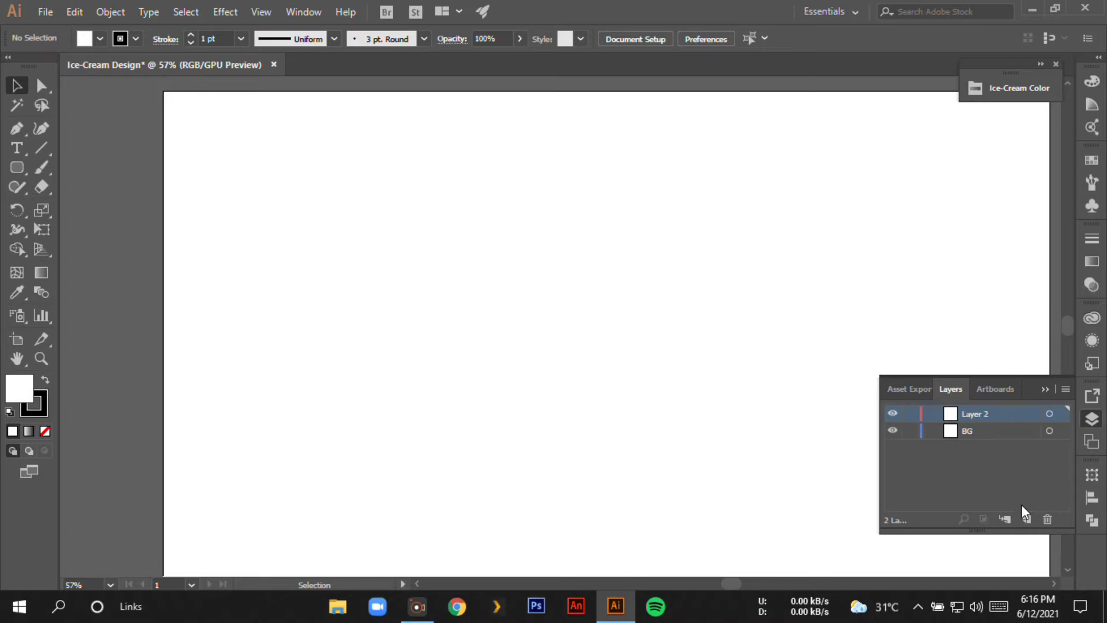
double_click(1025, 410)
type("Design")
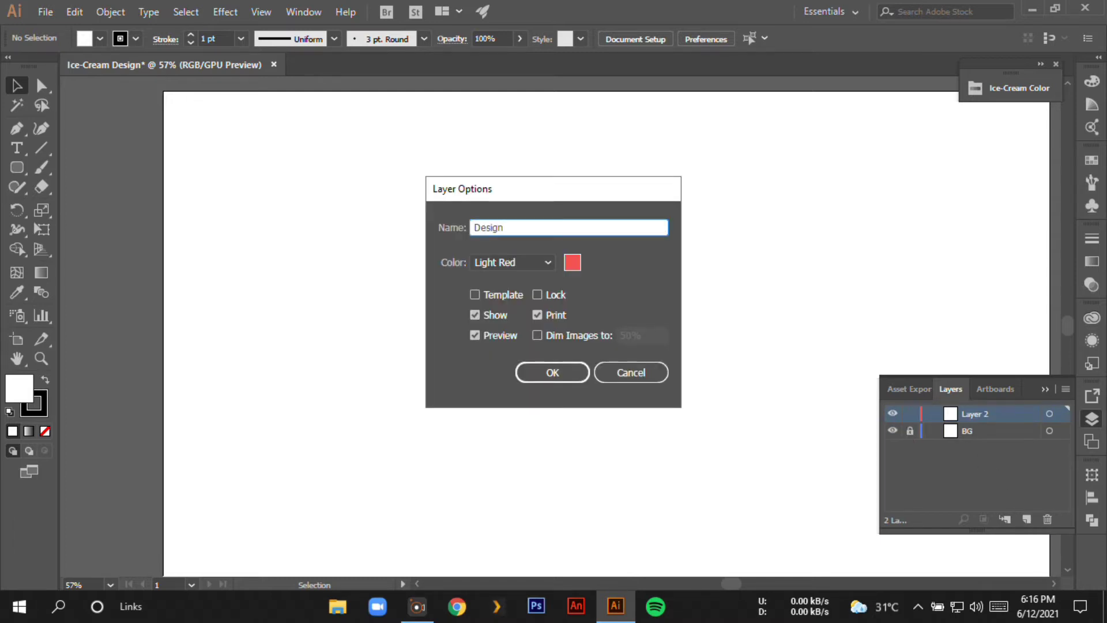
key("Return")
Step: Add a third layer named Shadow Highlight and lock it
double_click(995, 414)
type("Shadow")
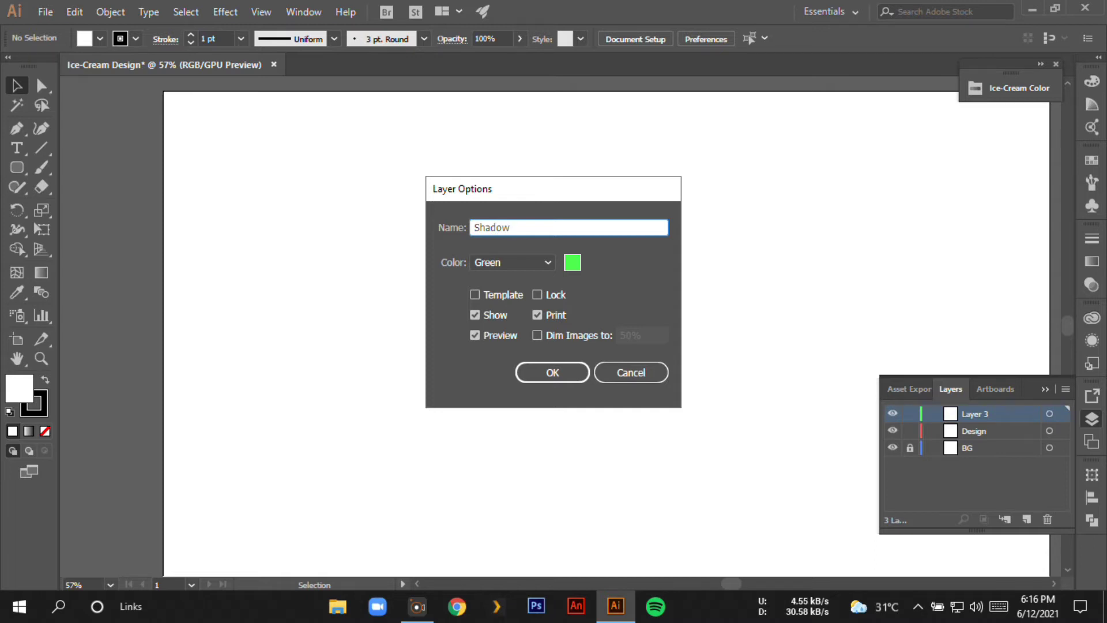
type("t")
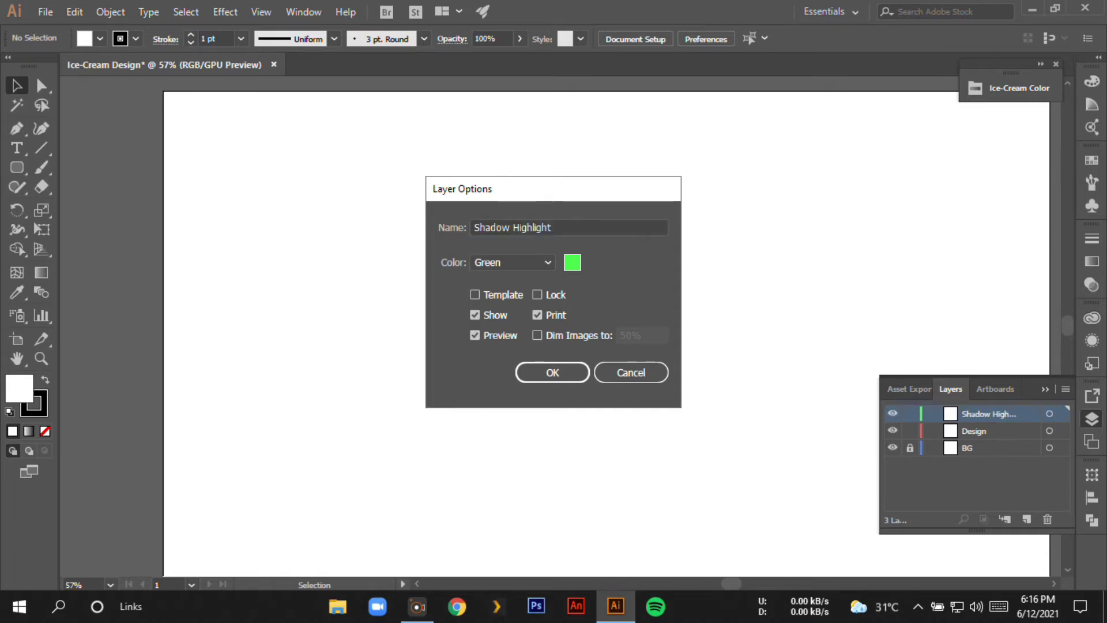
key("Return")
left_click(910, 414)
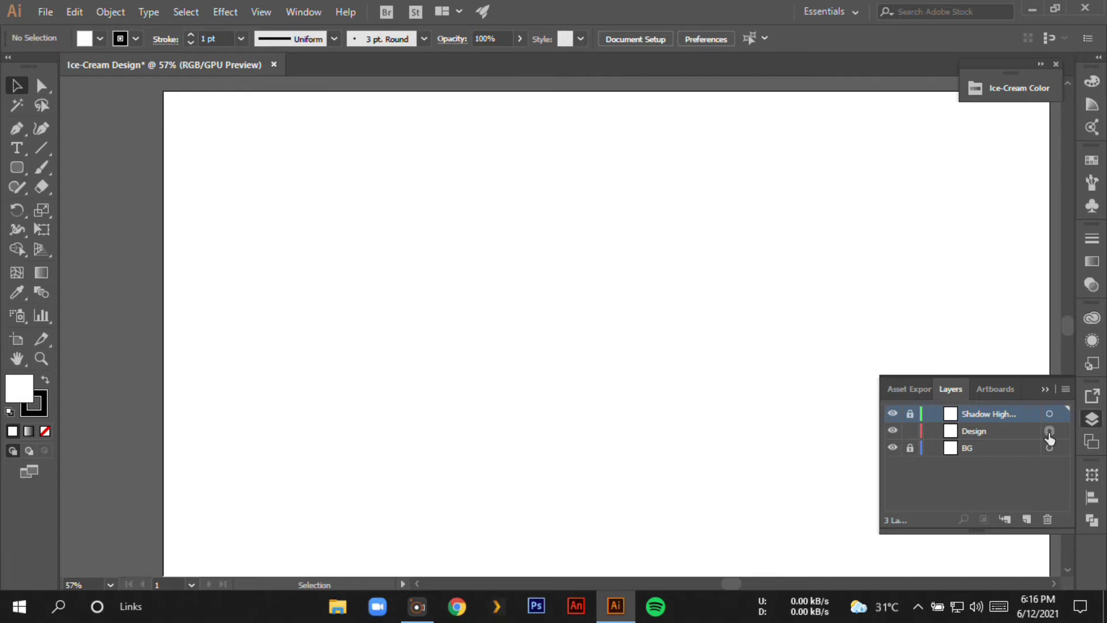
left_click(1045, 389)
Step: Set the stroke weight to 12 pt and the fill to None
key("ctrl+0")
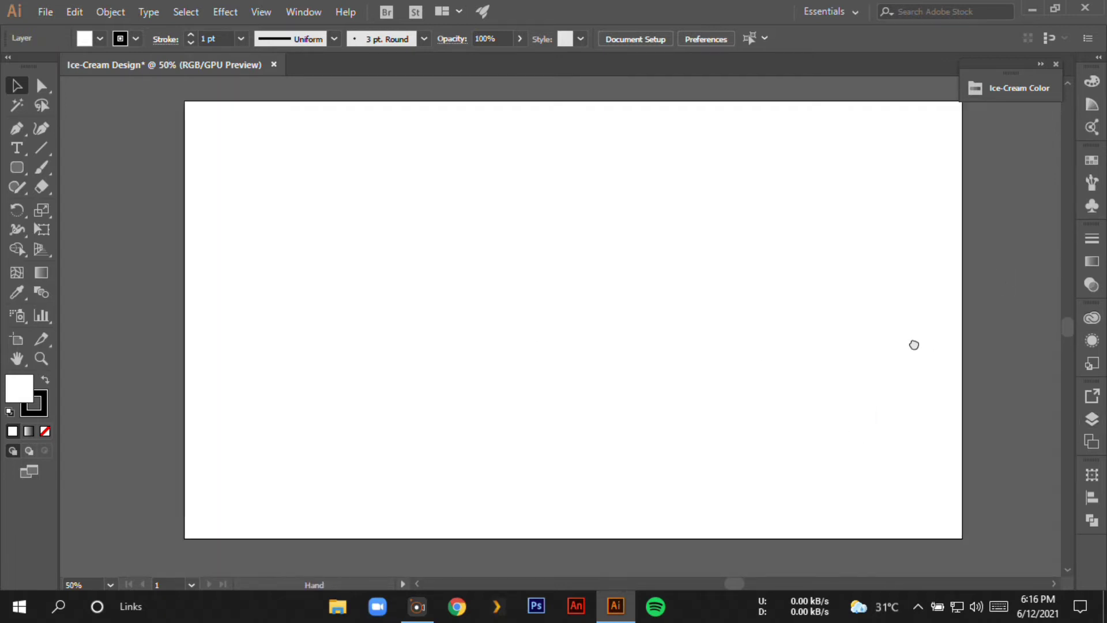
left_click(1093, 240)
left_click(1003, 256)
left_click(1027, 421)
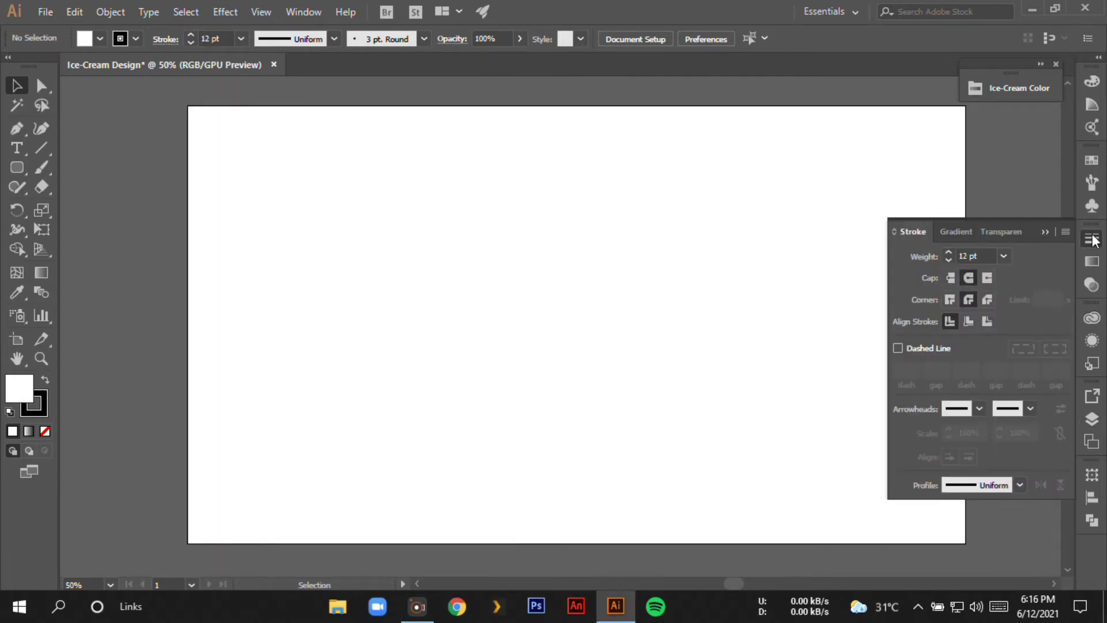
left_click(100, 39)
left_click(10, 66)
Step: Draw a three-sided polygon to make a triangle
left_click_drag(10, 167, 58, 217)
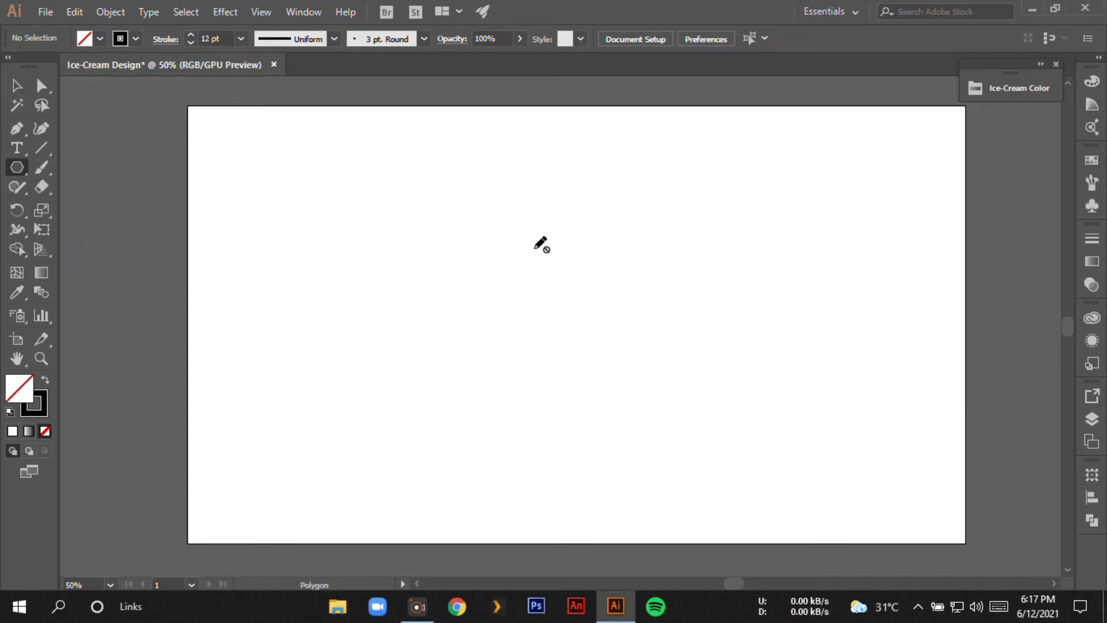
left_click(1092, 419)
left_click(525, 271)
left_click(508, 334)
key("v")
Step: Rotate the triangle to point down, then enlarge, stretch and widen it
left_click_drag(538, 254, 473, 249)
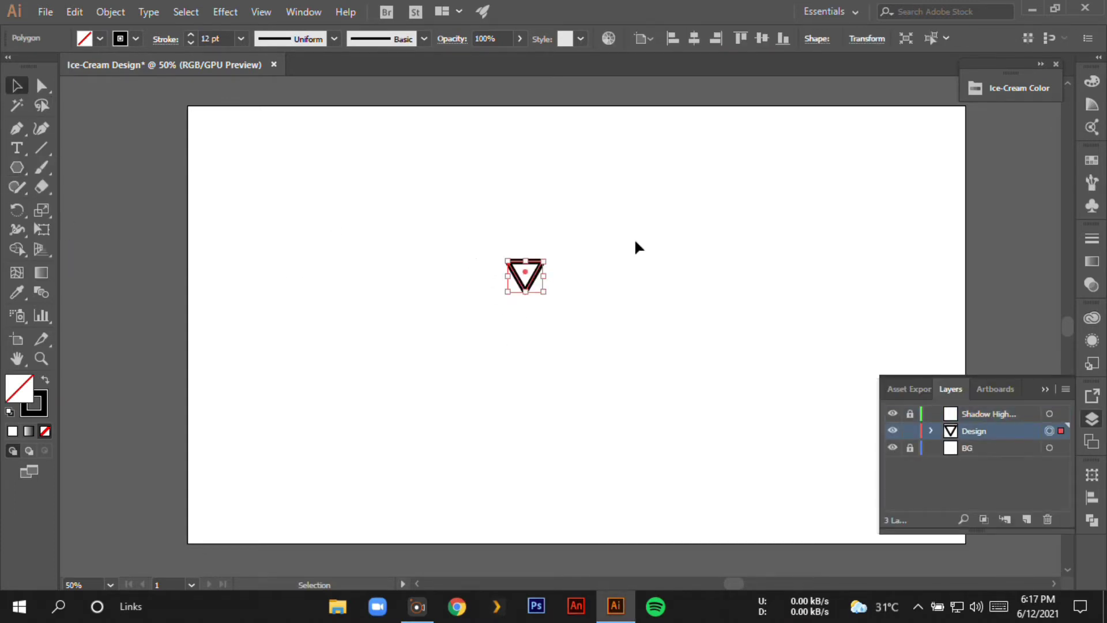
left_click_drag(544, 292, 593, 348)
left_click_drag(525, 348, 525, 497)
mouse_move(594, 365)
left_mouse_down()
mouse_move(675, 379)
mouse_move(662, 379)
left_mouse_up()
Step: Lower the triangle's top edge and give the cone a 12 pt stroke
left_click(241, 39)
left_click(234, 234)
left_click(559, 233)
left_click_drag(559, 232, 559, 265)
left_click(527, 241)
left_click(241, 38)
left_click(257, 363)
left_click(41, 87)
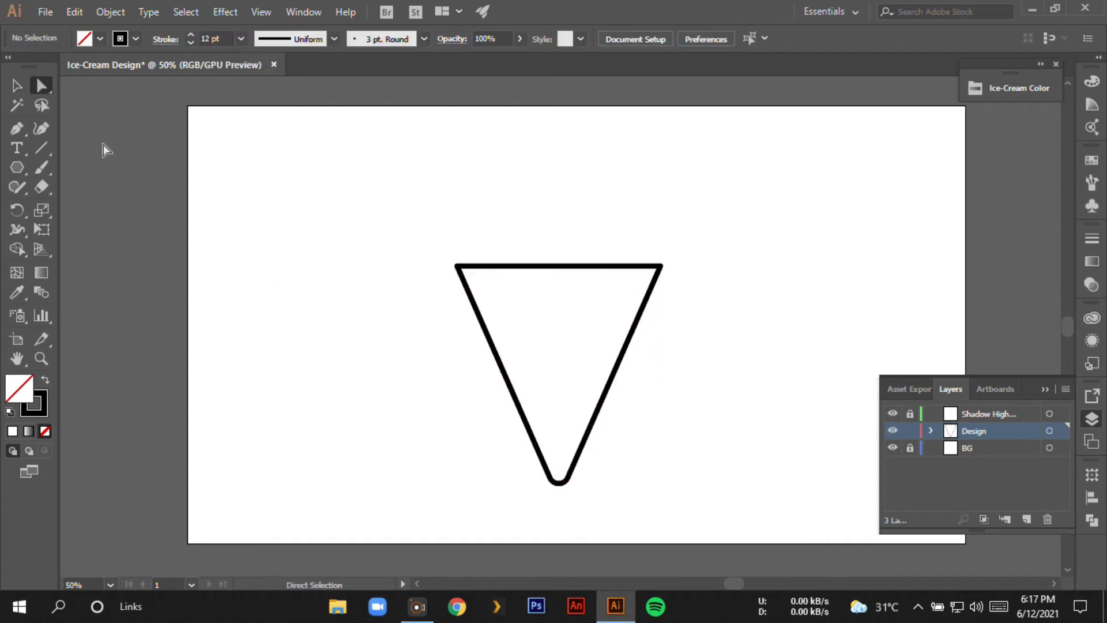
Step: Nudge the rim bar down onto the cone and draw a circle scoop above it
key("ctrl+1")
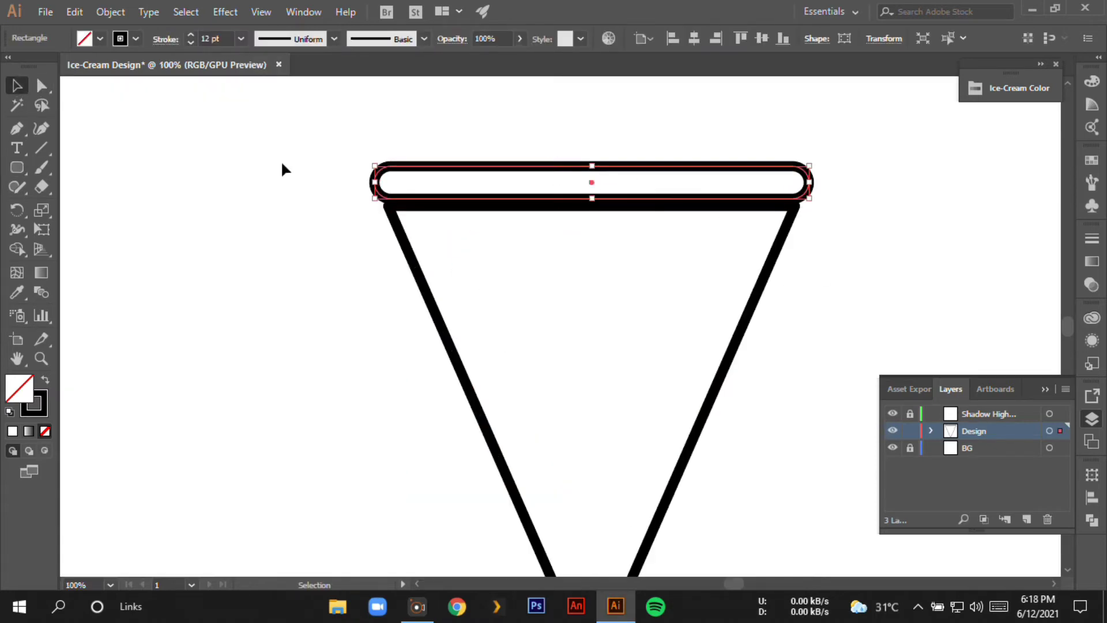
left_click_drag(576, 176, 577, 179)
key("ctrl+minus")
key("ctrl+minus")
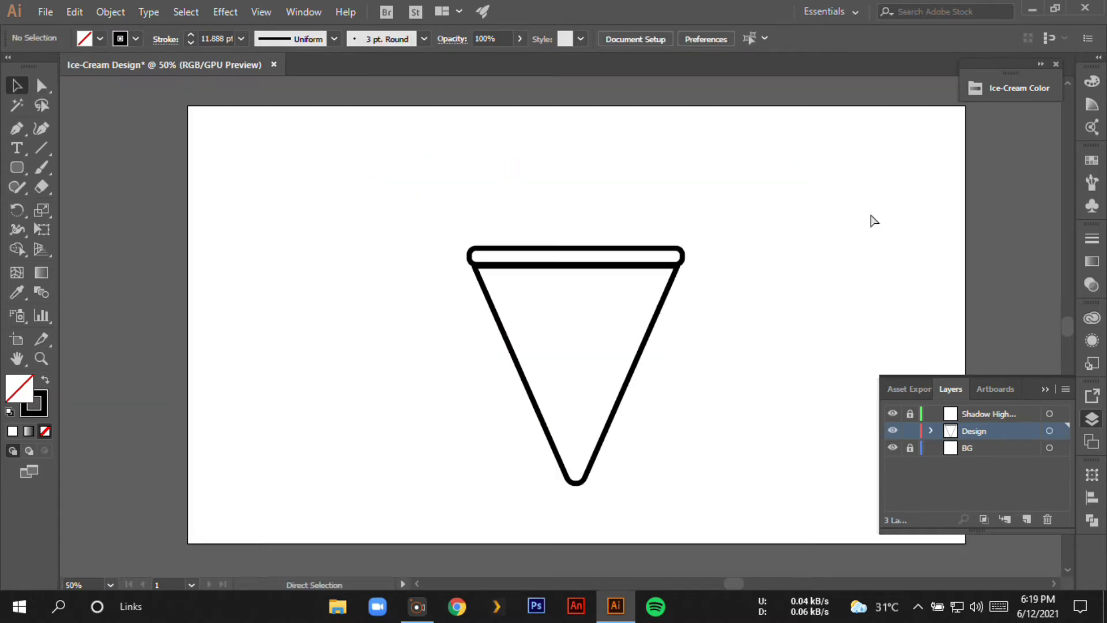
left_click_drag(17, 167, 57, 208)
mouse_move(486, 145)
left_mouse_down()
mouse_move(571, 228)
mouse_move(695, 227)
left_mouse_up()
key("v")
Step: Copy the circle to the left and draw a thin rounded bar across its base
mouse_move(605, 234)
left_mouse_down()
mouse_move(485, 234)
mouse_move(227, 300)
left_mouse_up()
scroll(415, 229, "up", 1)
left_click(228, 303)
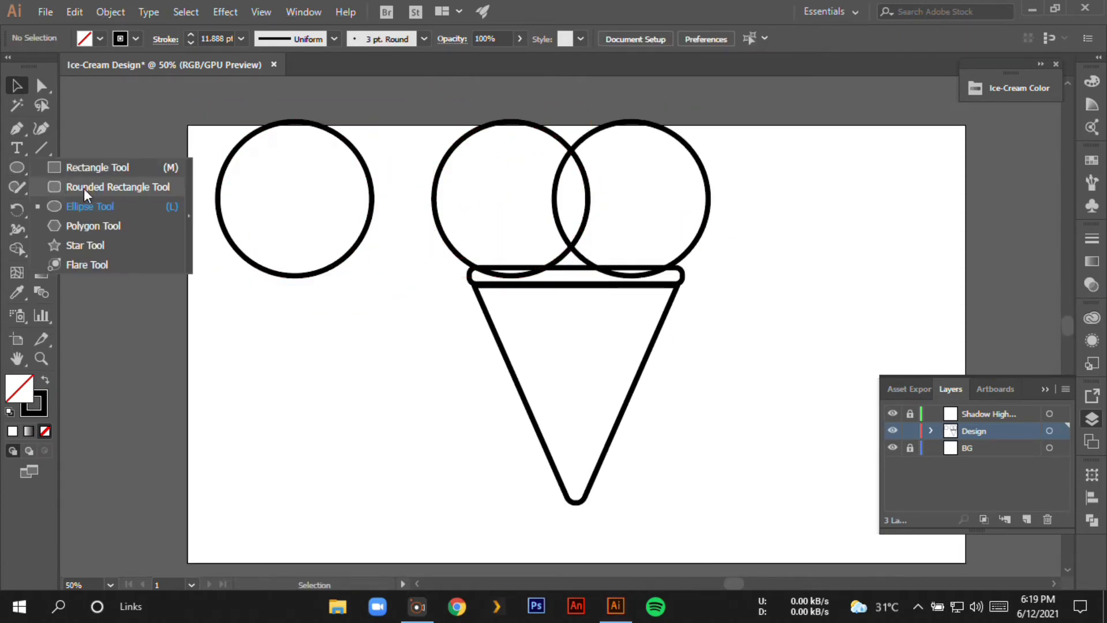
left_click_drag(17, 167, 87, 185)
left_click_drag(226, 246, 363, 266)
Step: Shorten the rounded bar and center it horizontally on the circle
key("ctrl+plus")
left_click_drag(555, 353, 555, 345)
key("a")
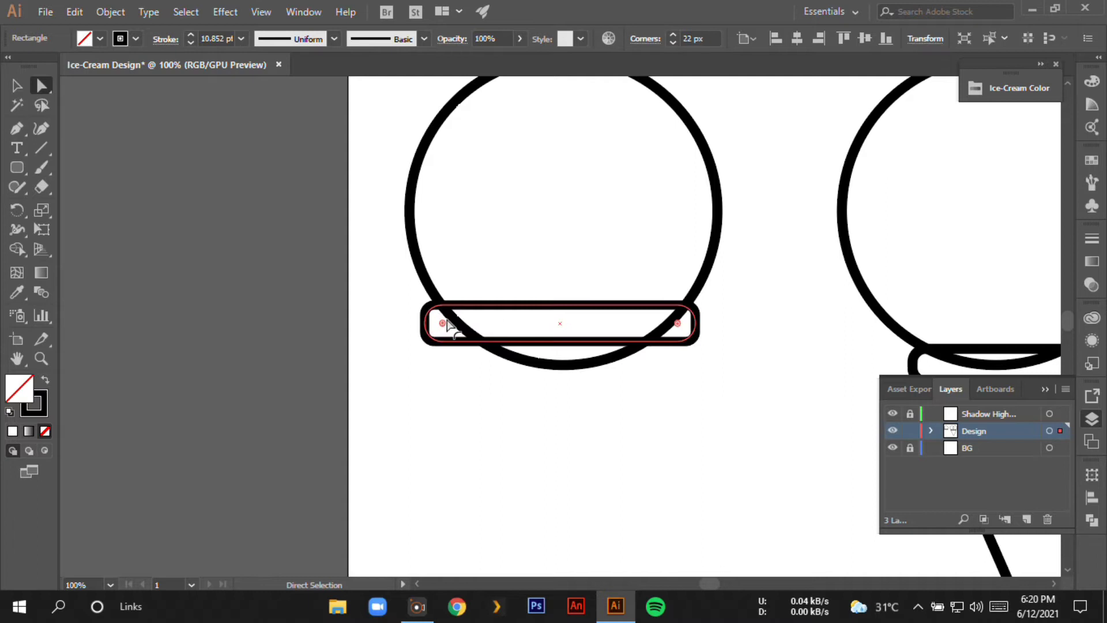
left_click_drag(383, 167, 482, 301)
left_click(389, 38)
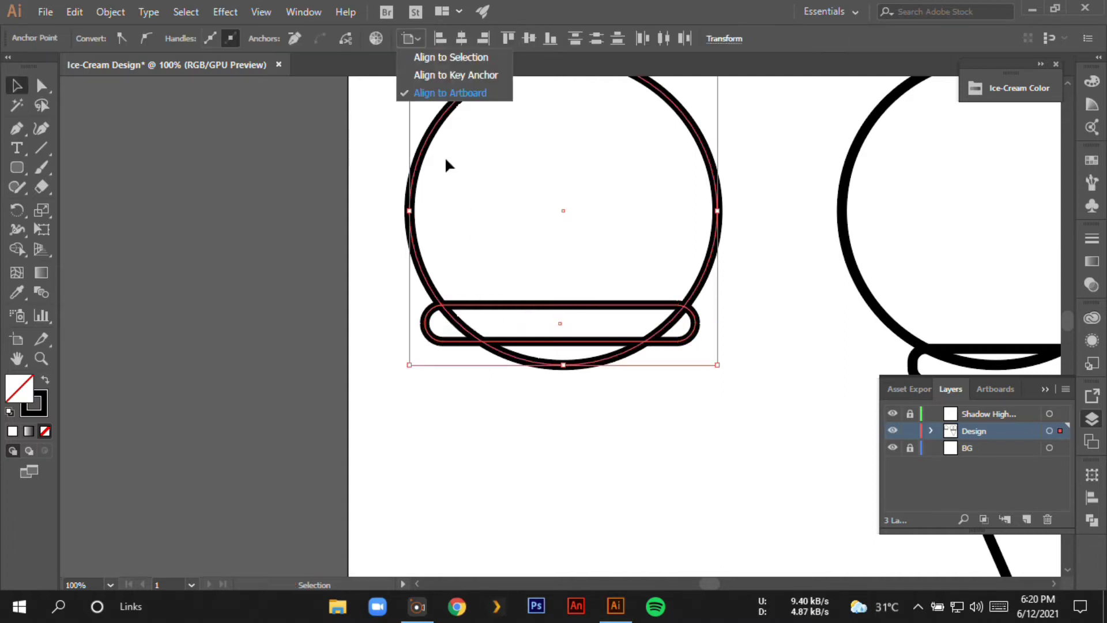
key("v")
left_click(695, 40)
left_click(335, 180)
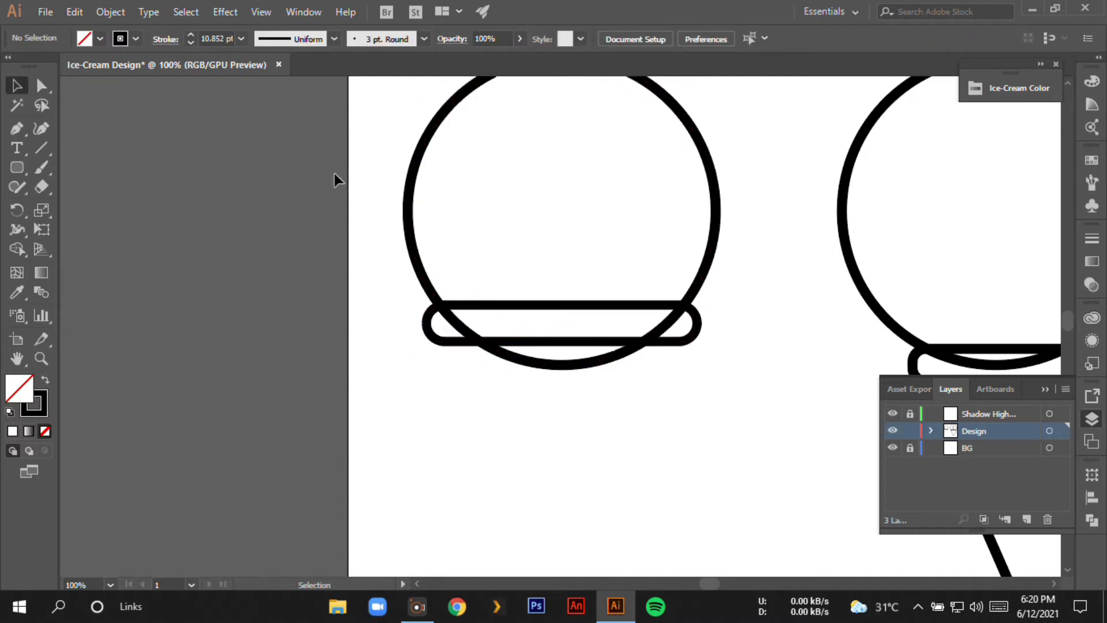
Step: Merge the circle and bar into one scoop outline with Shape Builder
key("ctrl+z")
left_click(14, 254)
left_click_drag(470, 317, 597, 317)
key("v")
left_click(576, 369)
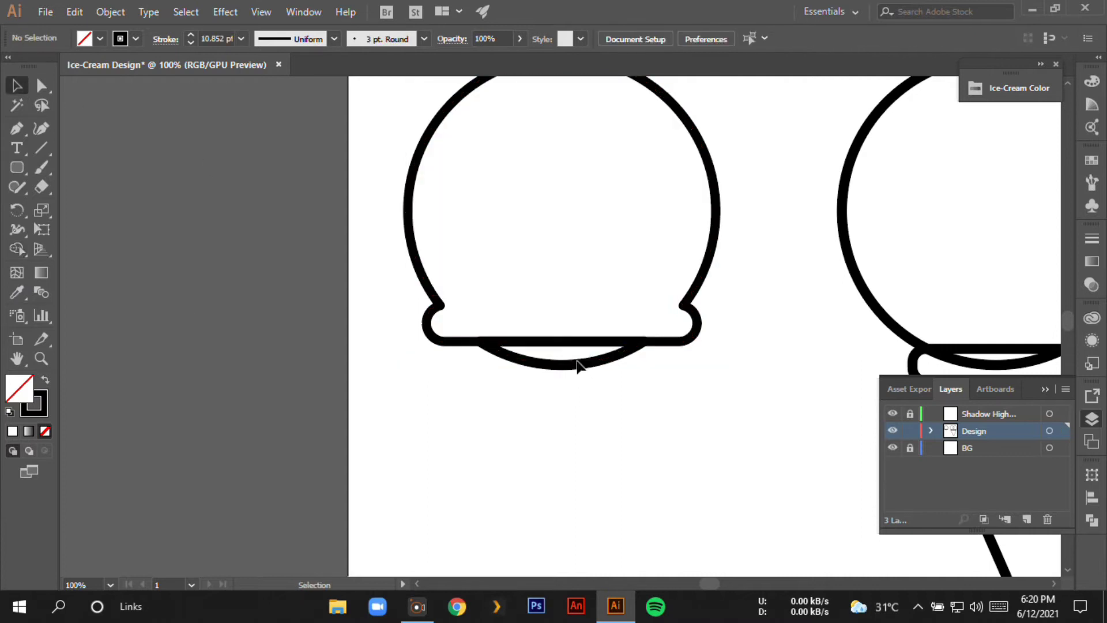
Step: Move one overlapping circle off the artboard and delete the other
left_click(1091, 425)
key("ctrl+minus")
key("ctrl+minus")
left_click_drag(822, 481, 329, 476)
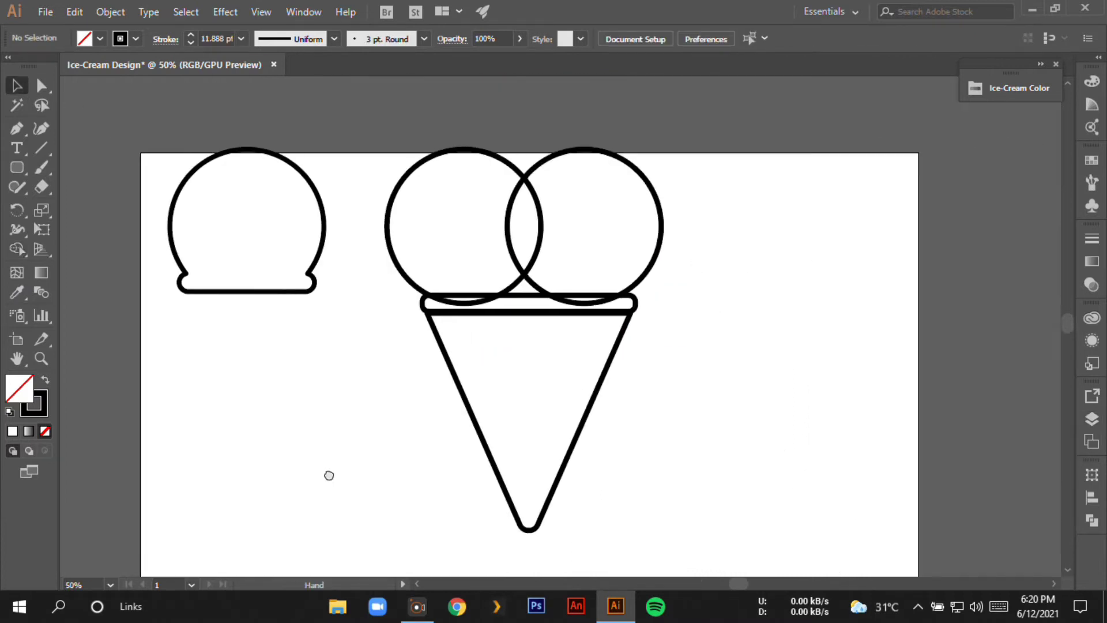
left_click_drag(461, 170, 463, 172)
key("Delete")
Step: Alt-drag two copies of the scoop onto the cone's rim
left_click_drag(665, 222, 216, 344)
mouse_move(329, 241)
left_mouse_down()
mouse_move(551, 231)
mouse_move(570, 247)
mouse_move(652, 248)
left_mouse_up()
left_click(711, 280)
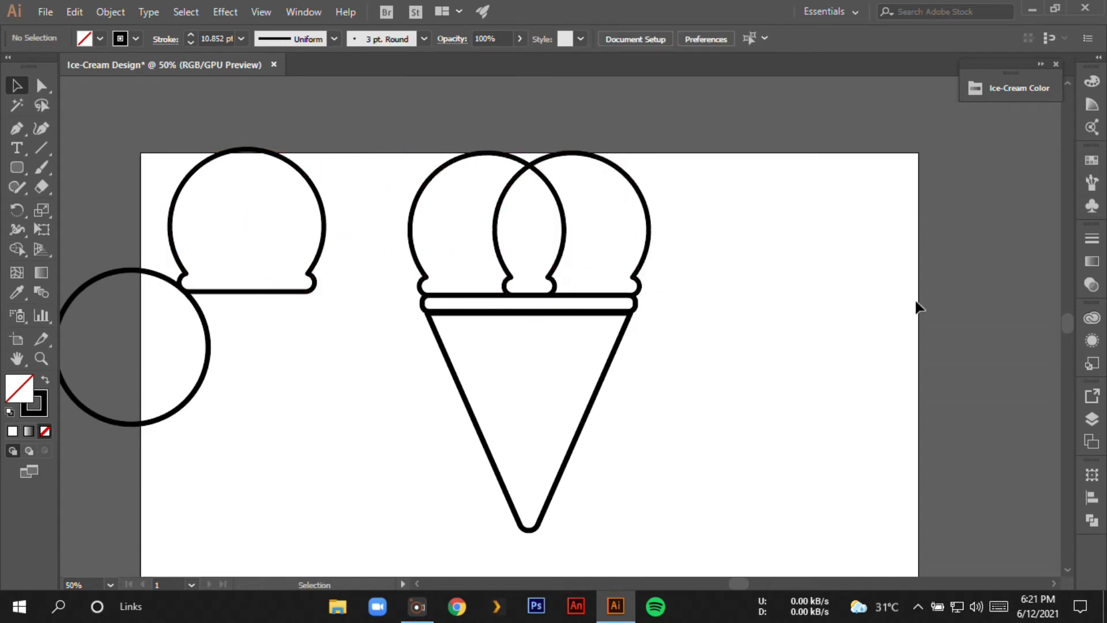
scroll(840, 347, "up", 1)
scroll(837, 347, "up", 1)
Step: Copy a third scoop above and draw two rounded drip bars on the rim
left_click_drag(322, 291, 604, 182)
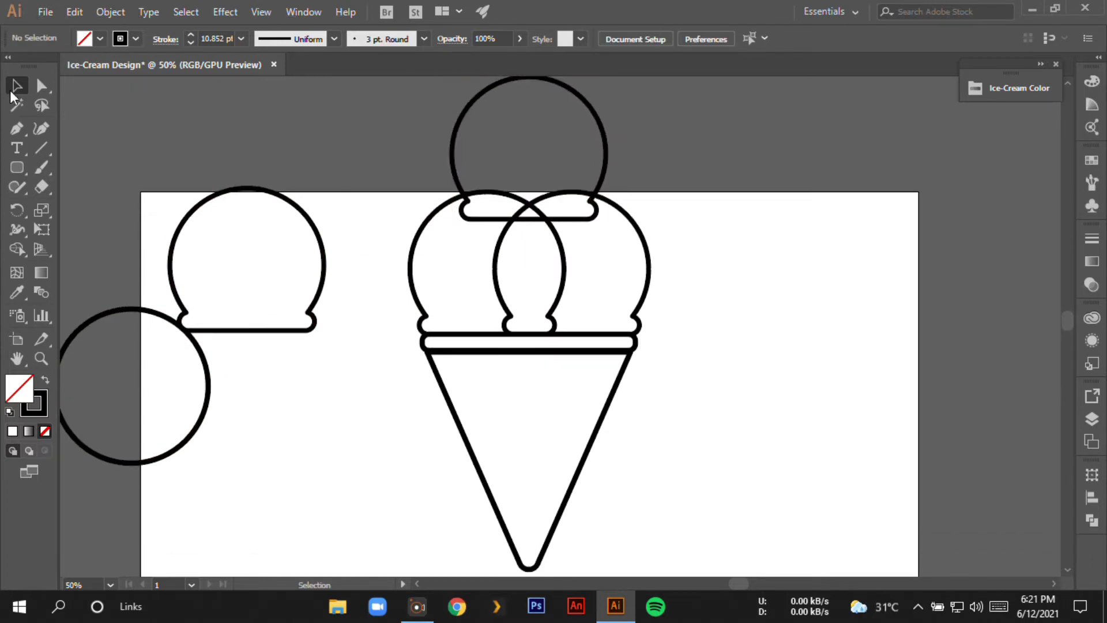
key("ctrl+equal")
left_click_drag(641, 320, 681, 424)
left_click_drag(606, 326, 633, 413)
left_click(16, 86)
key("shift+Left")
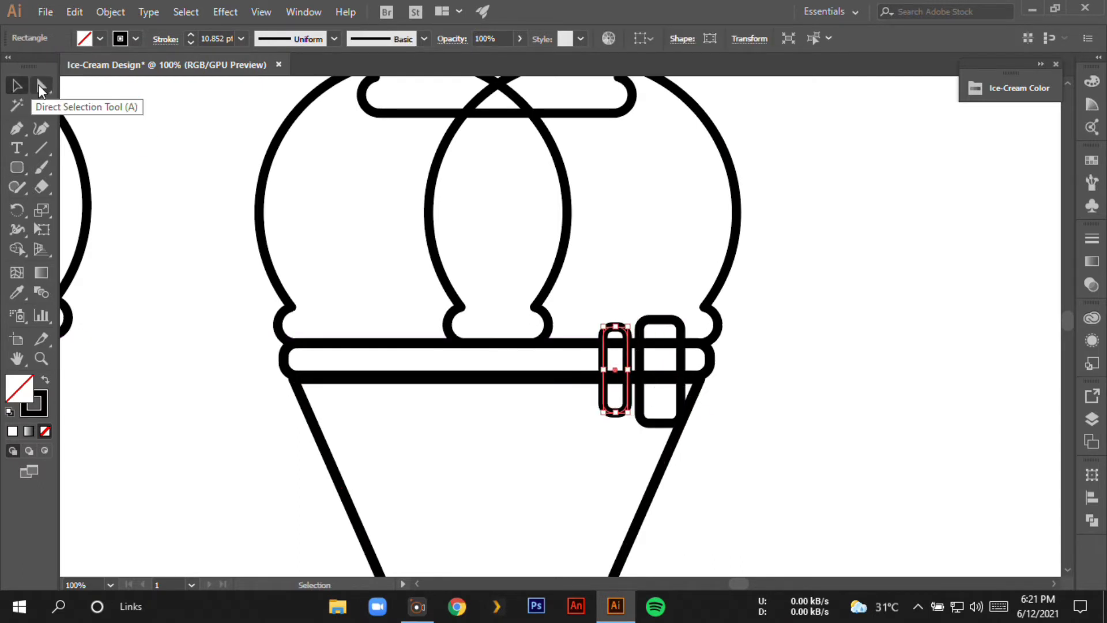
Step: Round both drips into pill shapes and make the narrow drip thinner
left_click(655, 326)
left_click(41, 86)
left_click_drag(669, 411, 665, 361)
left_click(16, 87)
left_click(614, 369)
key("Up")
key("Up")
key("Up")
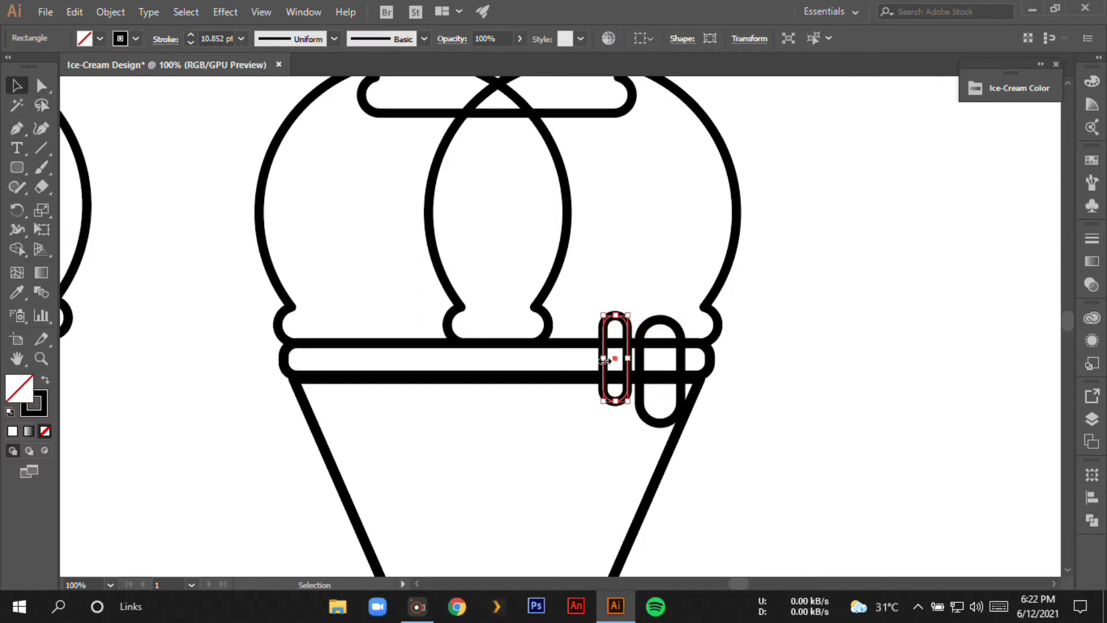
left_click_drag(603, 359, 611, 362)
left_click(42, 86)
left_click(16, 86)
Step: Give both drips a 12 pt stroke
left_click(661, 404, "shift")
left_click(241, 38)
left_click(273, 282)
left_click(836, 293)
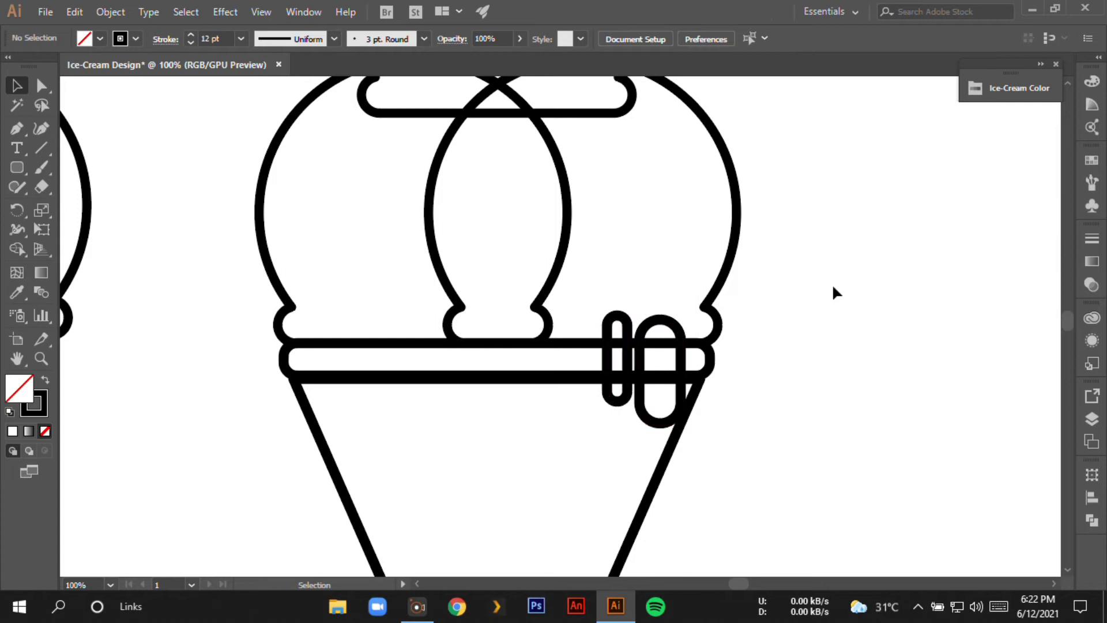
Step: Merge both drips into the right scoop and reset its 12 pt stroke
left_click(429, 183)
left_click(617, 398, "shift")
left_click(661, 318, "shift")
left_click(17, 250)
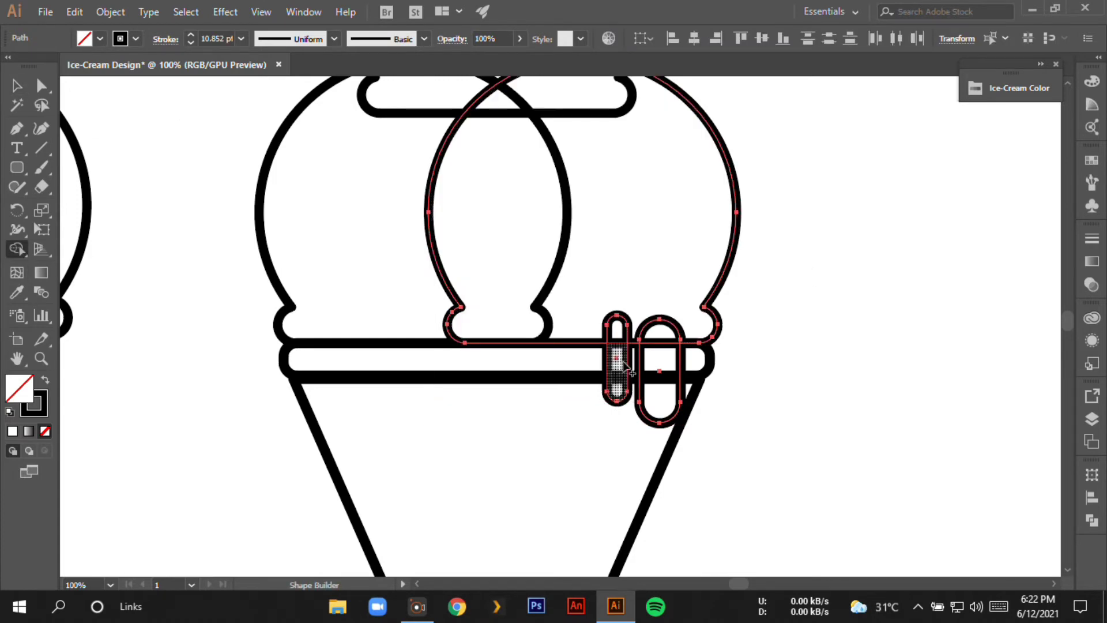
left_click_drag(669, 358, 577, 259)
key("v")
left_click(146, 347)
left_click(738, 240)
left_click(241, 38)
left_click(272, 282)
left_click(144, 231)
Step: Draw a pill-shaped drip under the left scoop and merge it in
mouse_move(316, 315)
left_mouse_down()
mouse_move(370, 424)
mouse_move(340, 381)
mouse_move(342, 259)
left_mouse_up()
key("a")
left_click(17, 87)
left_click(259, 214, "shift")
key("shift+m")
key("v")
left_click(816, 356)
Step: Merge the overlapping region between the scoops using Shape Builder
key("ctrl+minus")
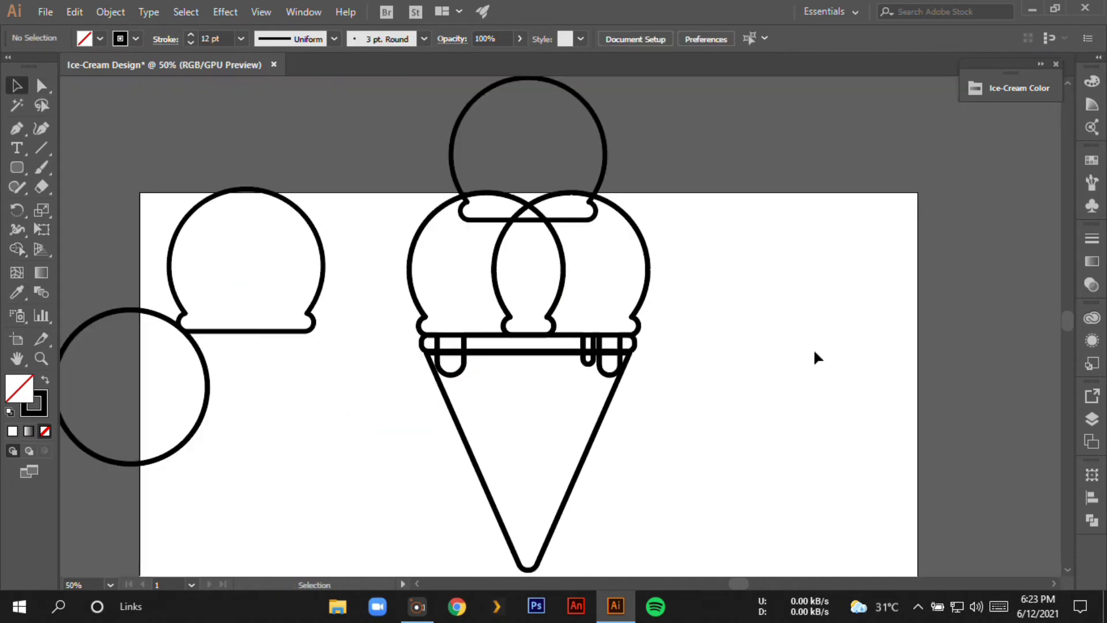
left_click(411, 254)
key("shift+m")
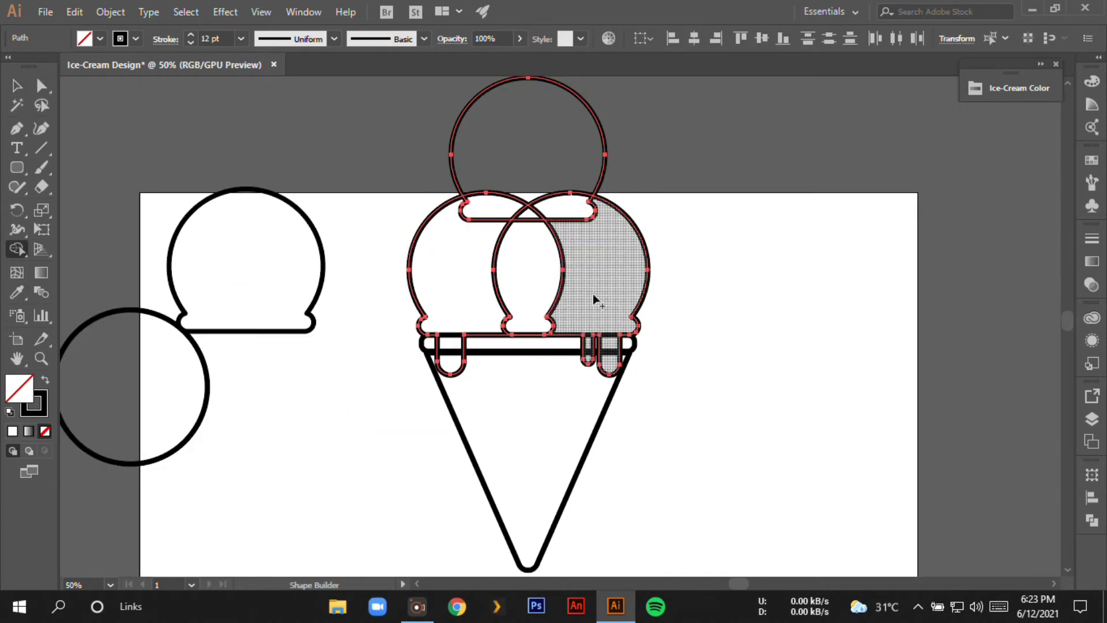
mouse_move(594, 296)
left_mouse_down()
mouse_move(568, 248)
mouse_move(798, 239)
left_mouse_up()
left_click(470, 235)
key("v")
left_click_drag(444, 254, 377, 185)
key("ctrl+z")
key("ctrl+z")
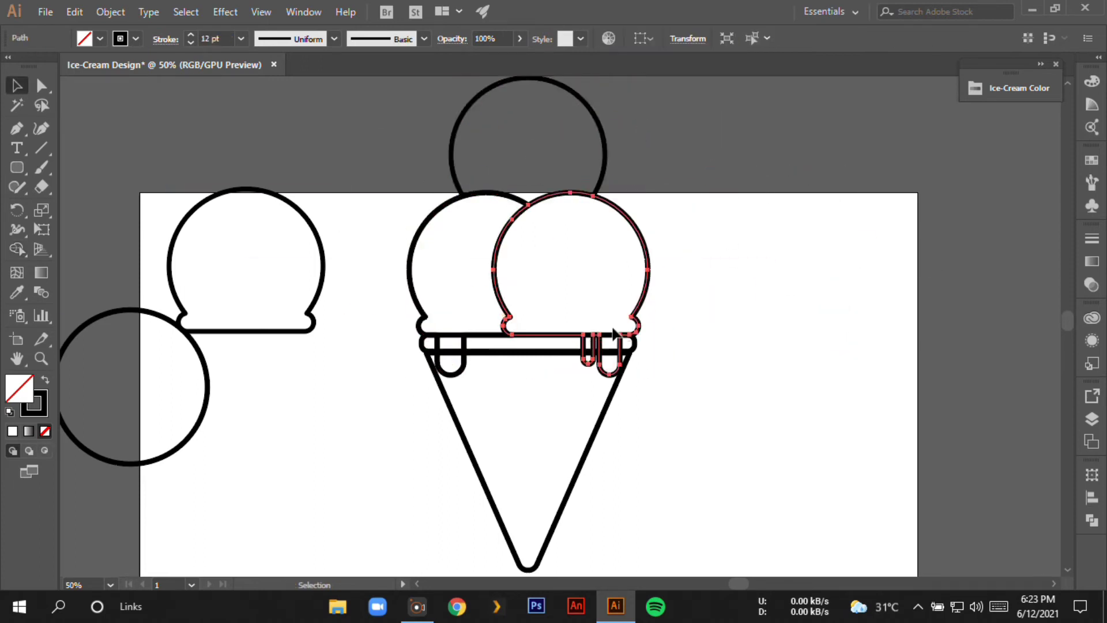
Step: Delete the spare circle and scoop on the left of the artboard
left_click_drag(64, 179, 315, 434)
key("Delete")
key("ctrl+minus")
key("ctrl+minus")
Step: Shrink the whole ice cream about its centre and bring it into view
left_click_drag(452, 259, 670, 424)
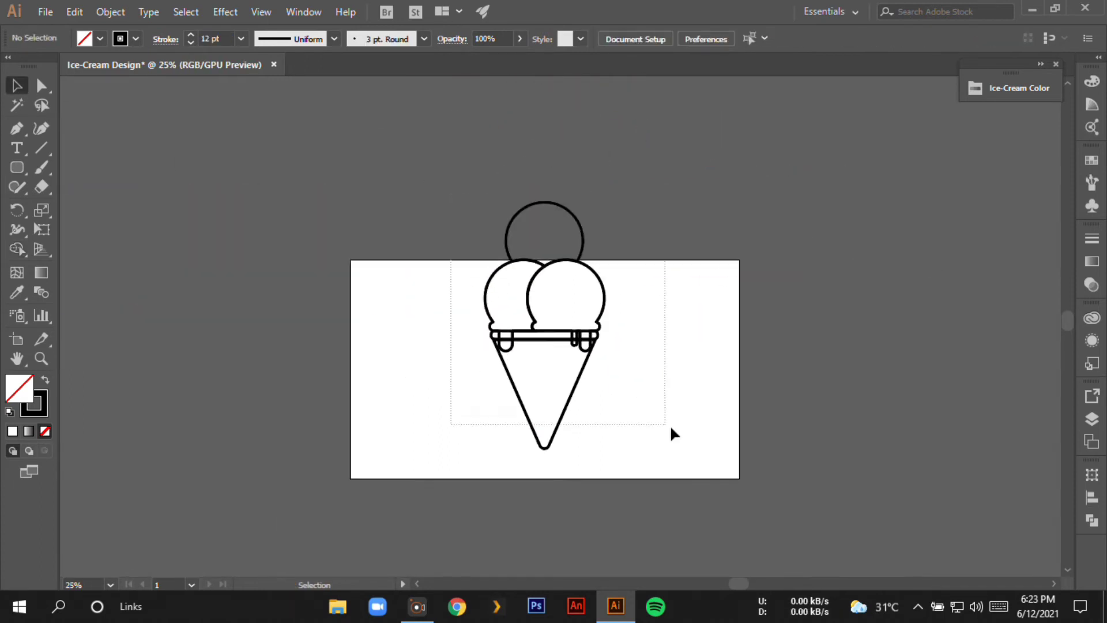
left_click_drag(607, 451, 591, 420)
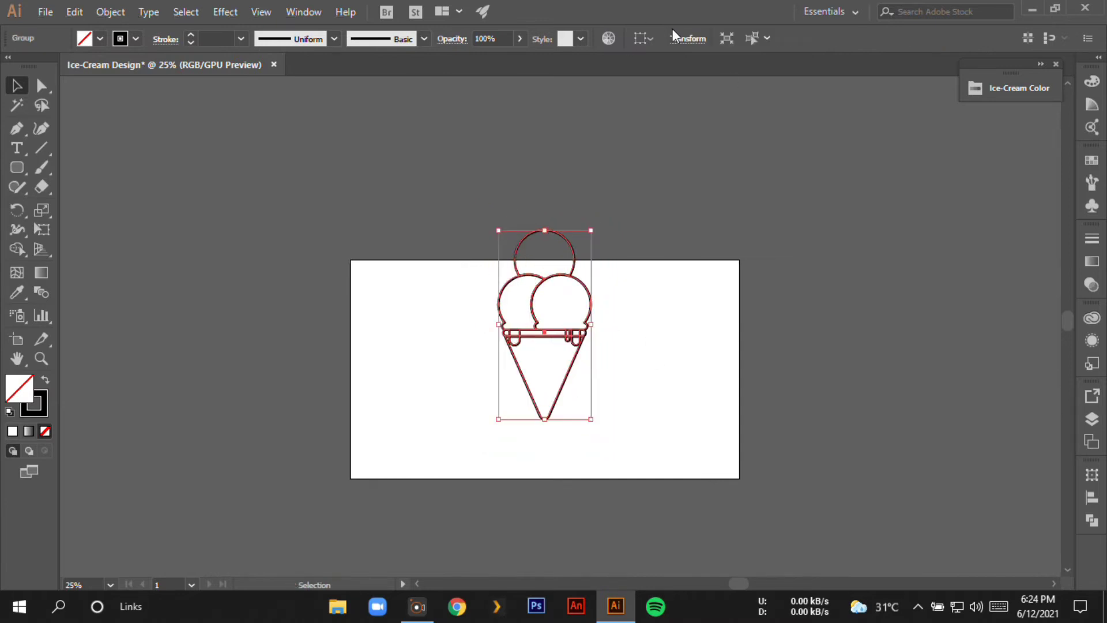
left_click(725, 341)
key("ctrl+plus")
left_click_drag(716, 348, 717, 251)
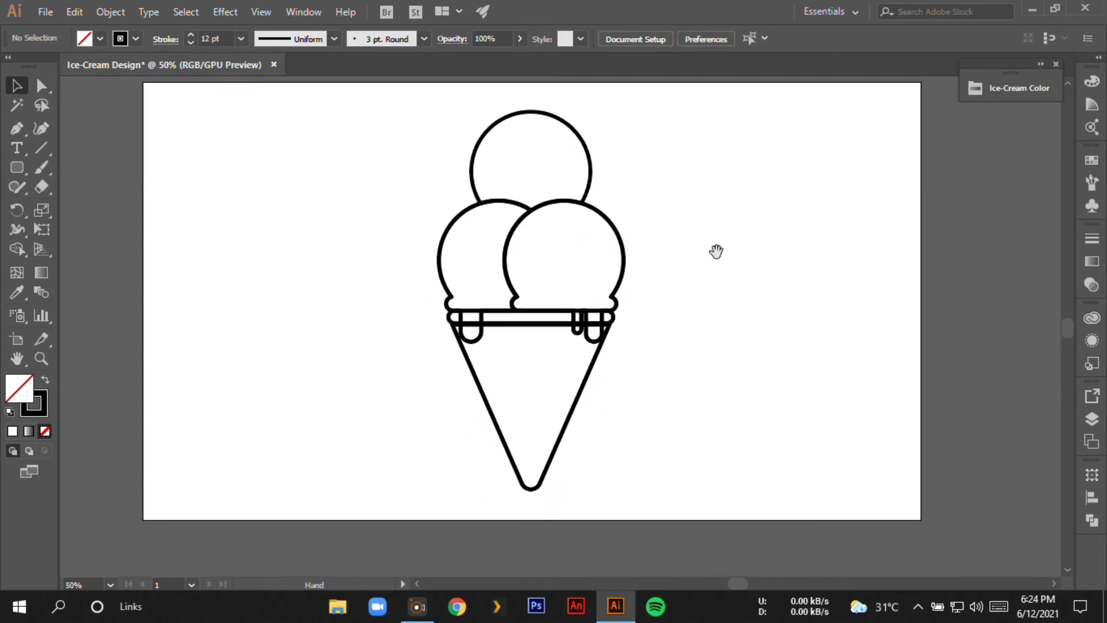
left_click(593, 153)
left_click(749, 180)
Step: Open the Ice-Cream Color swatches as a floating panel
left_click_drag(612, 222, 776, 463)
left_click(762, 292)
left_click(1041, 64)
left_click_drag(1025, 81, 948, 86)
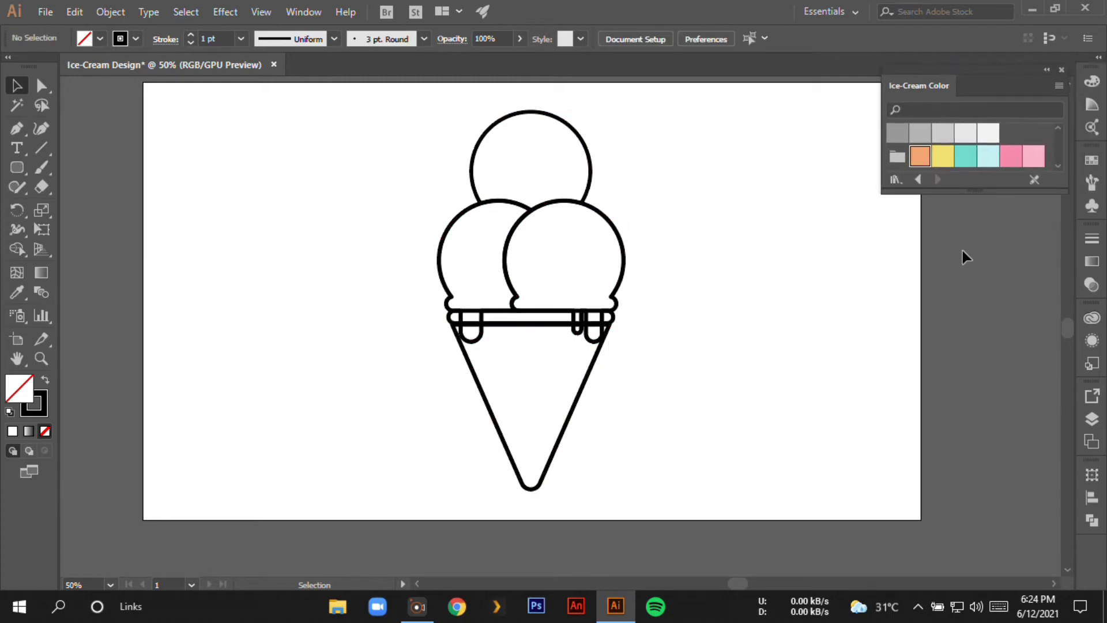
Step: Fill the cone orange, the right scoop teal, the left scoop pink and the top scoop magenta
left_click(574, 398)
left_click(921, 156)
left_click(622, 249)
left_click(966, 156)
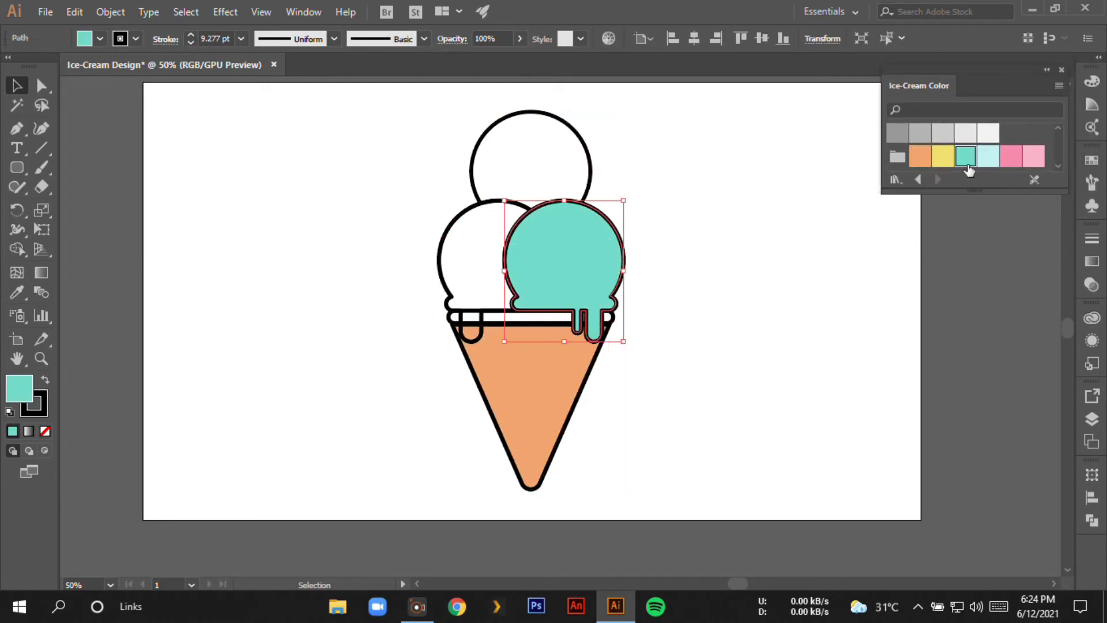
left_click(445, 248)
left_click(1011, 156)
left_click(590, 167)
left_click(938, 180)
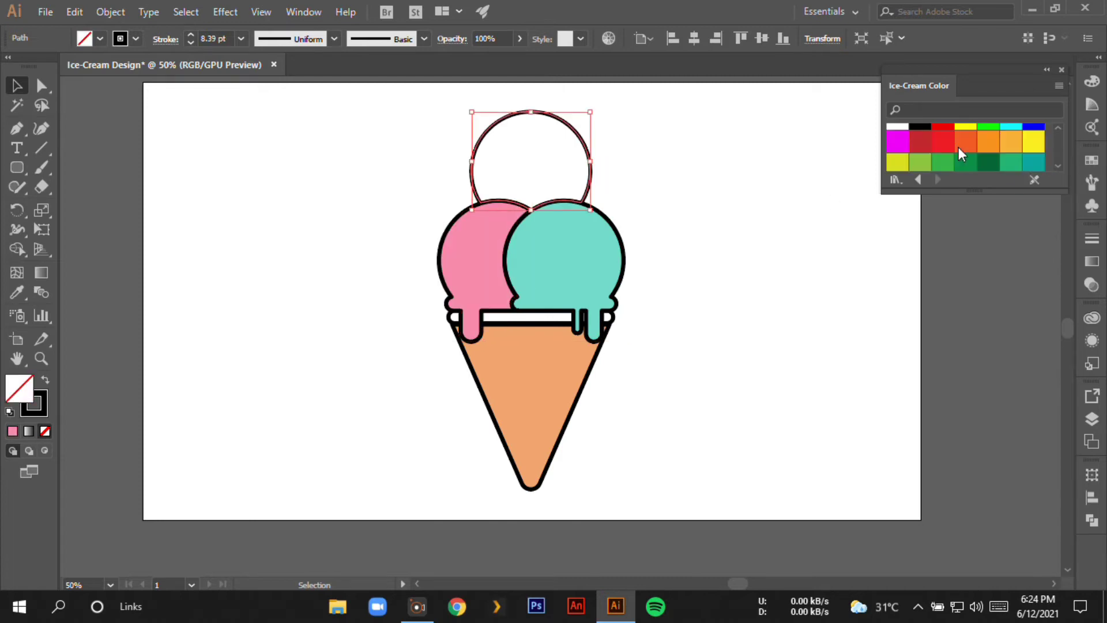
left_click(898, 156)
Step: Fill the cone's band orange, fine-tune its shade, and show the Layers panel
key("ctrl+shift+a")
left_click(918, 180)
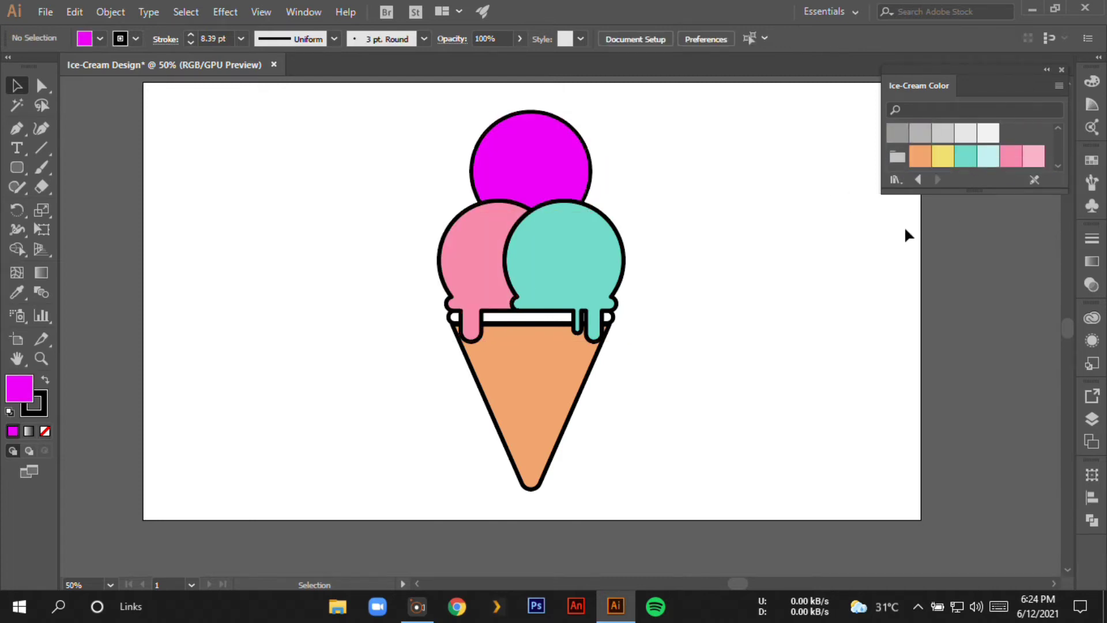
left_click(542, 321)
left_click(921, 156)
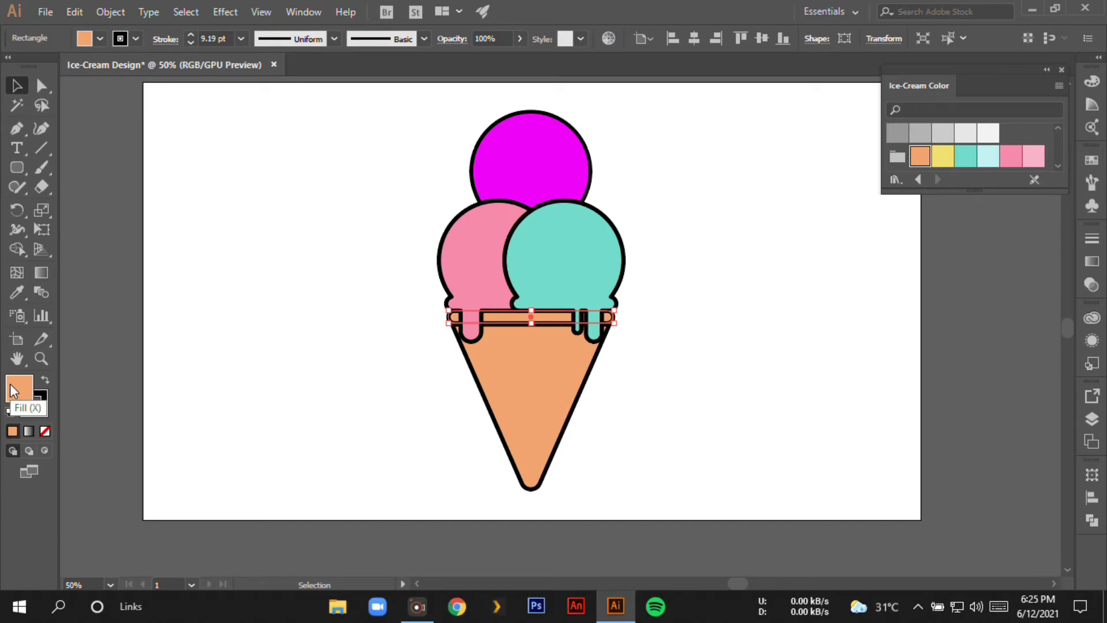
double_click(14, 392)
left_click(702, 207)
left_click(949, 204)
left_click(183, 398)
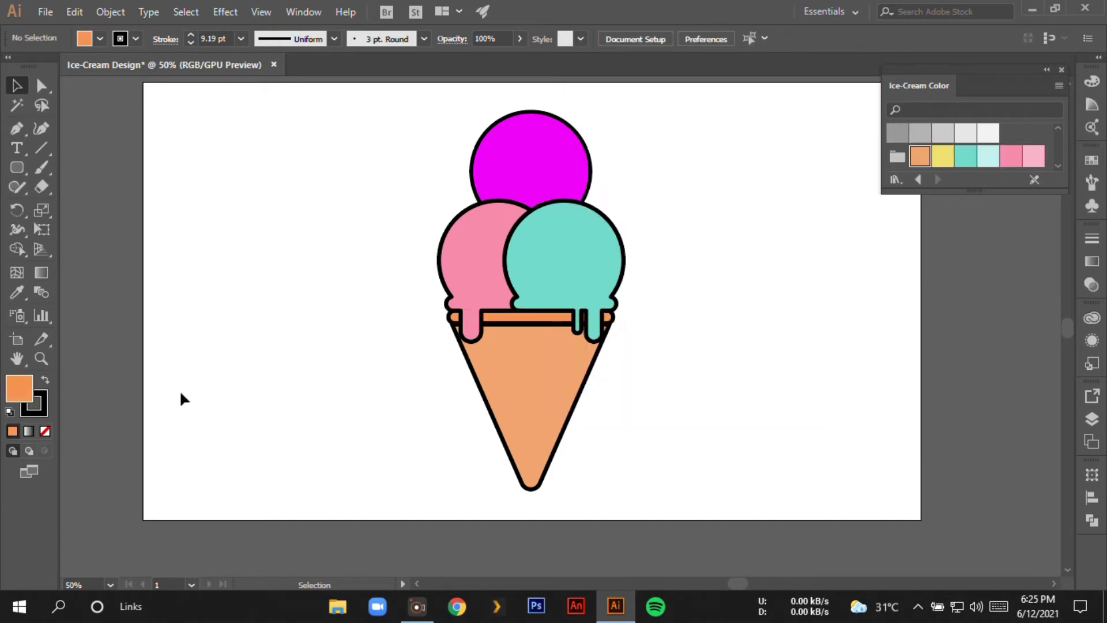
left_click(1092, 419)
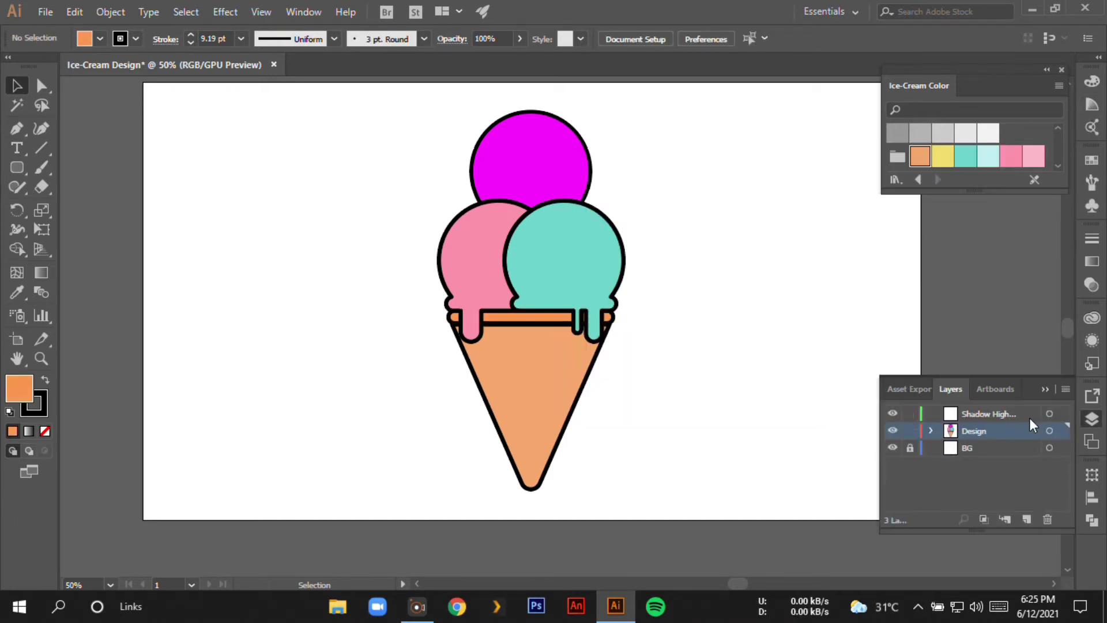
Step: Lock the Design layer and draw a circle over the teal scoop on the highlight layer
left_click_drag(418, 163, 642, 421)
left_click_drag(1063, 421, 1061, 415)
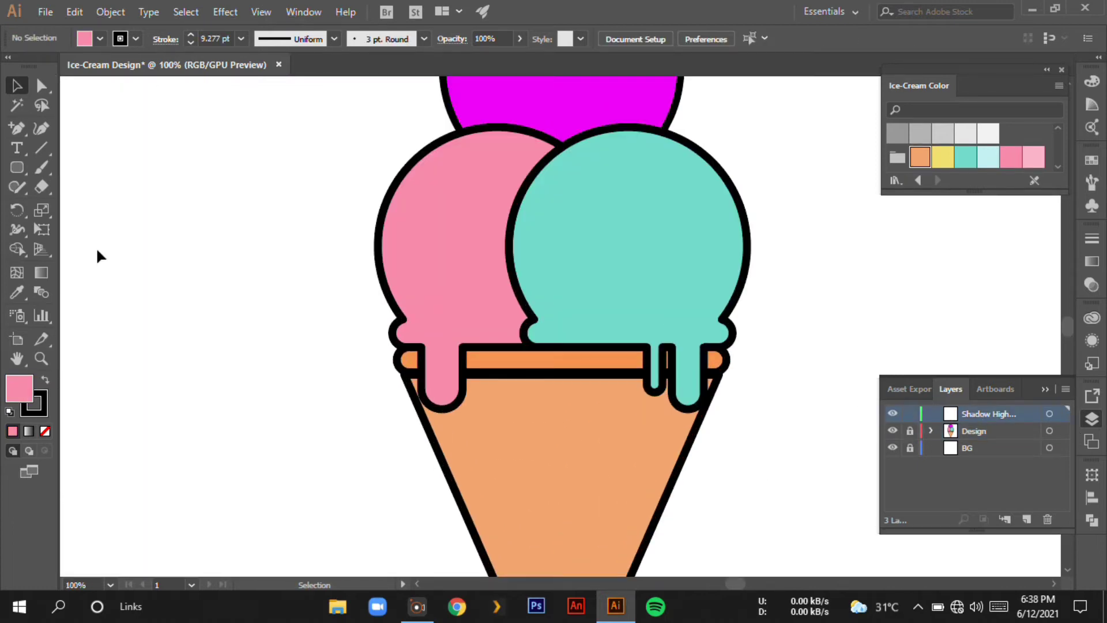
left_click_drag(17, 167, 73, 206)
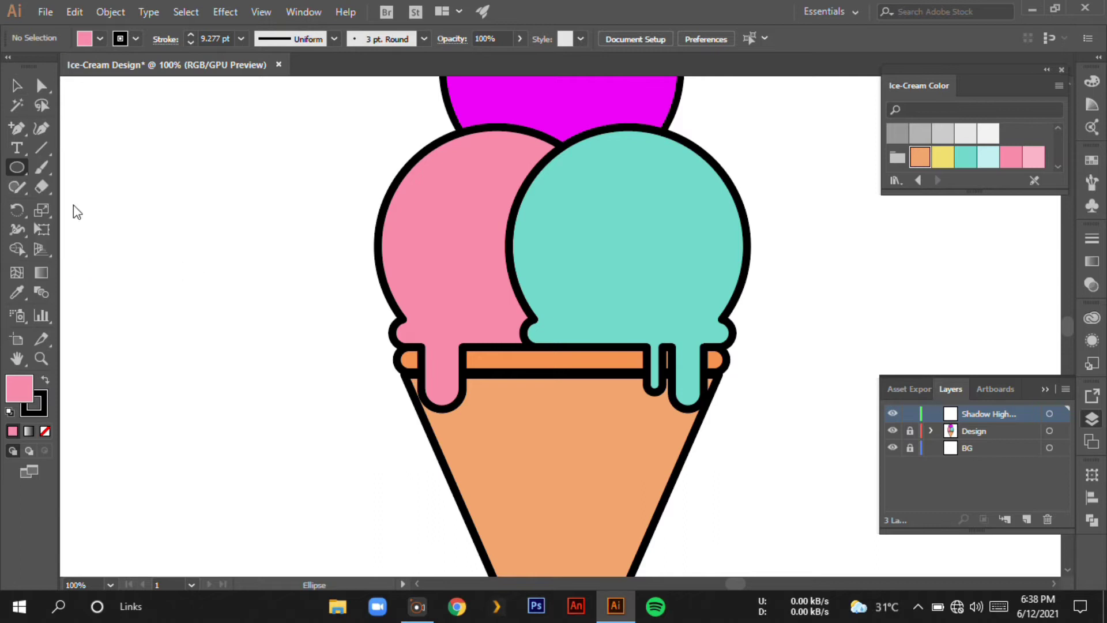
left_click_drag(620, 216, 695, 323)
key("v")
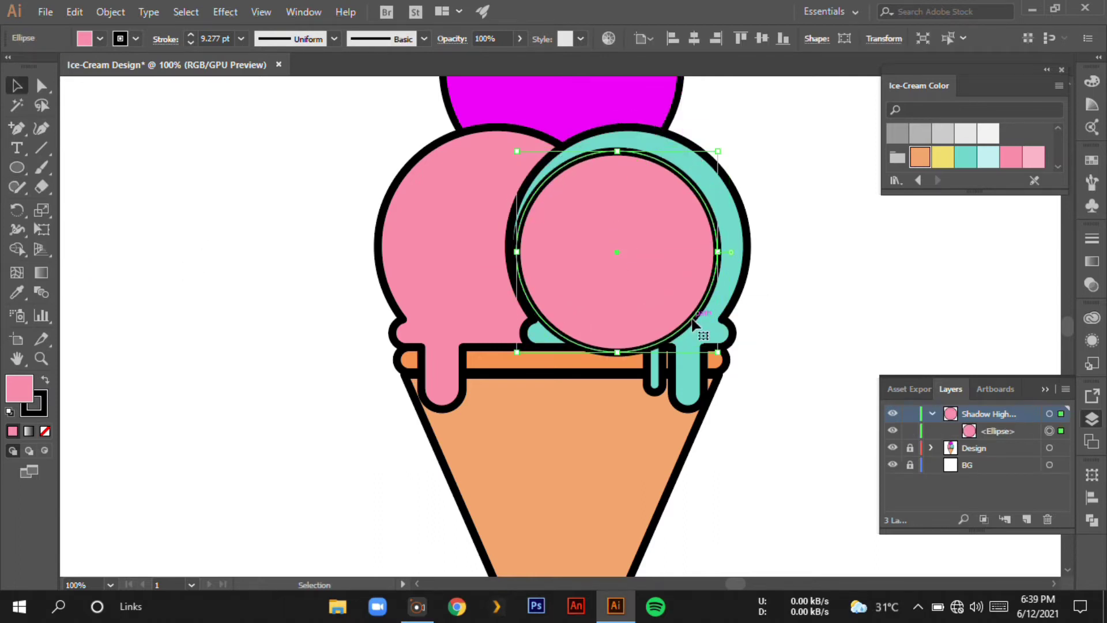
Step: Delete the circle's bottom and left anchors to leave an unfilled arc
left_click(17, 128)
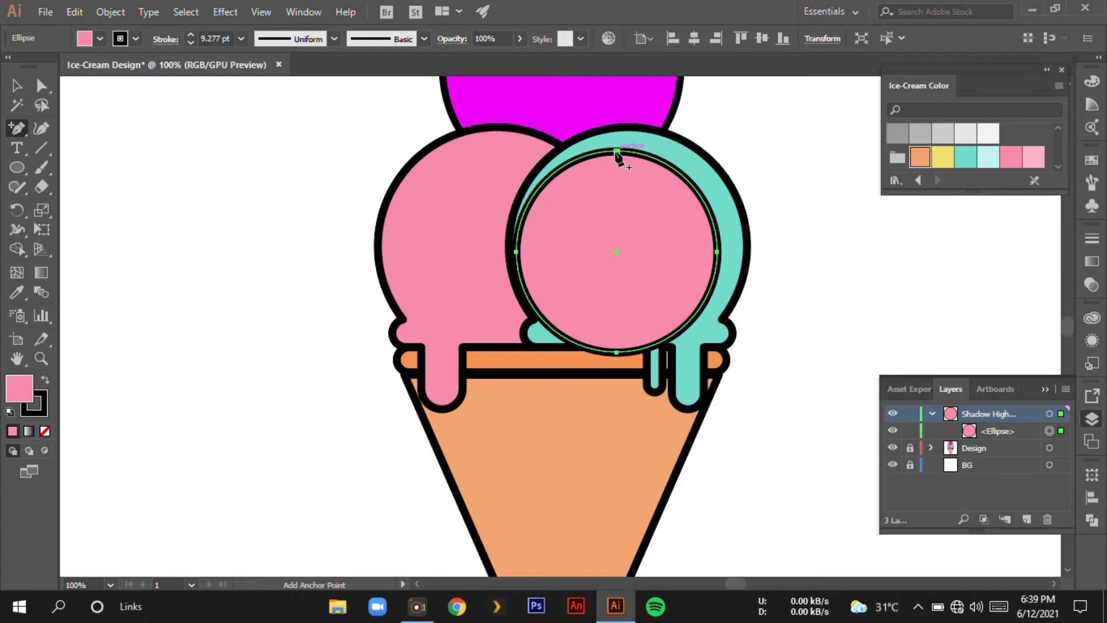
left_click(709, 306)
key("a")
left_click(616, 351)
key("Delete")
left_click(515, 252)
key("Delete")
left_click(100, 39)
left_click(12, 55)
Step: Split the arc into two pieces at a new anchor point
key("ctrl+plus")
key("ctrl+plus")
key("ctrl+plus")
key("plus")
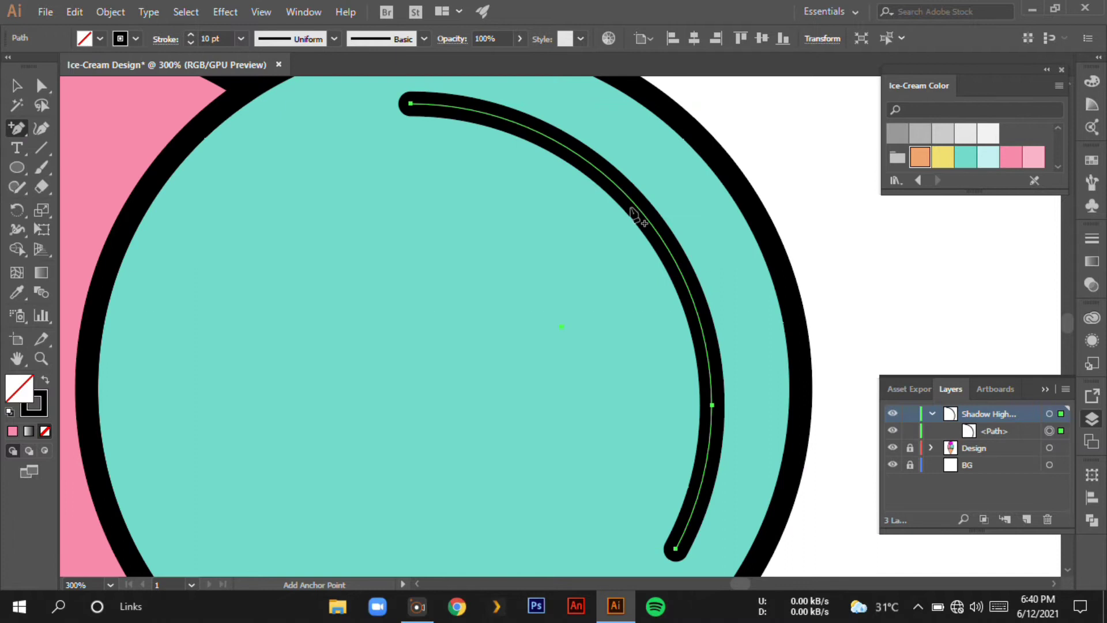
left_click(636, 206)
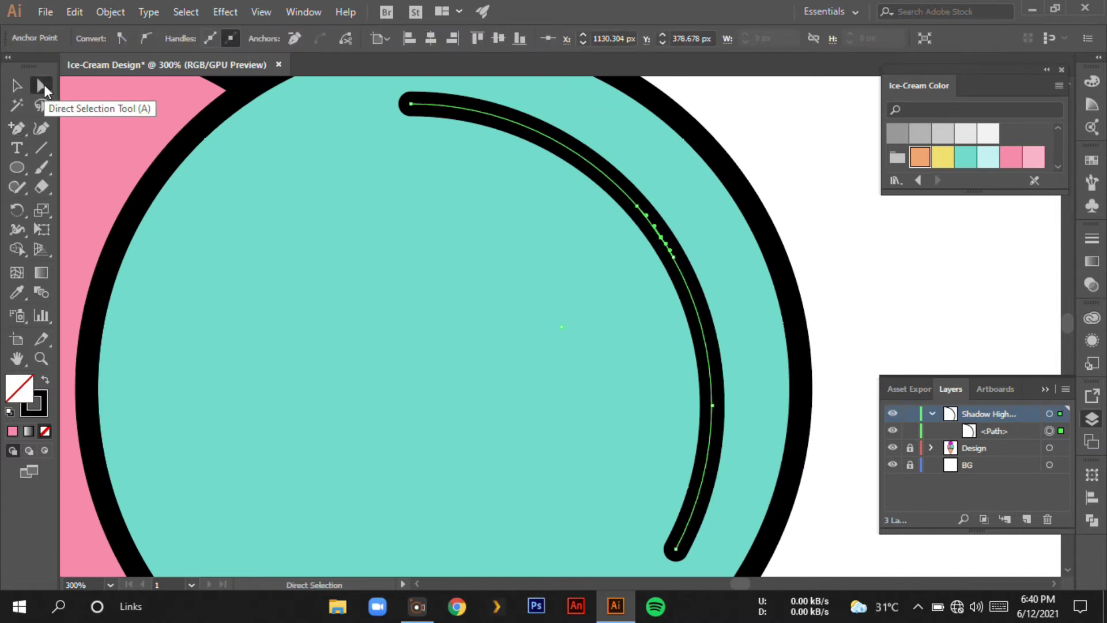
left_click(41, 86)
key("Delete")
Step: Set both arcs to 80% opacity
key("v")
left_click(614, 193)
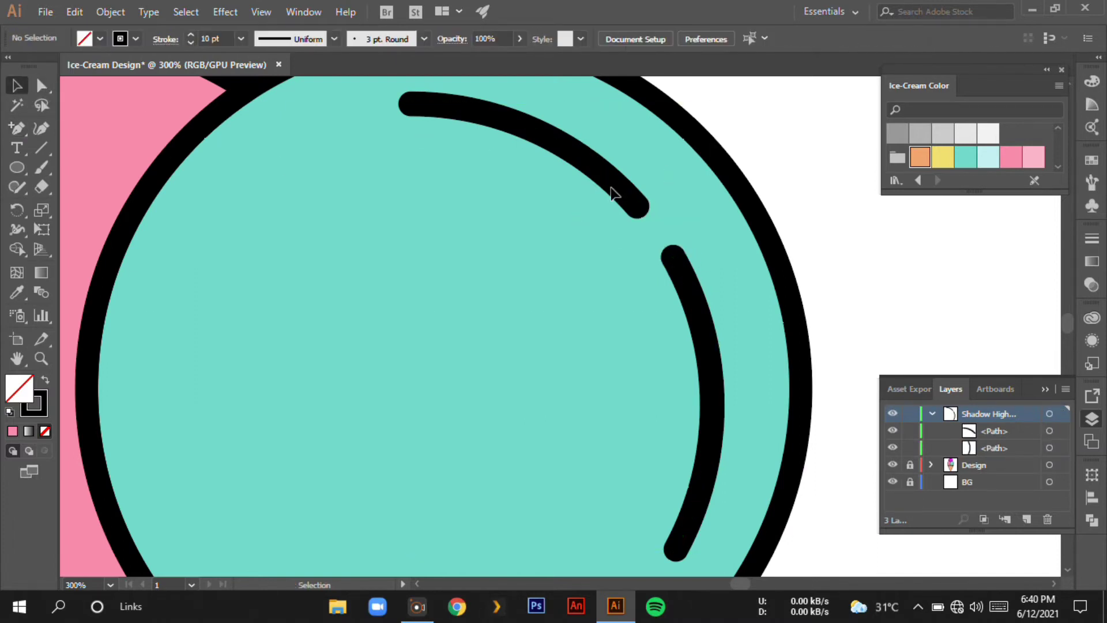
left_click(699, 296, "shift")
left_click(472, 38)
type("80")
key("Return")
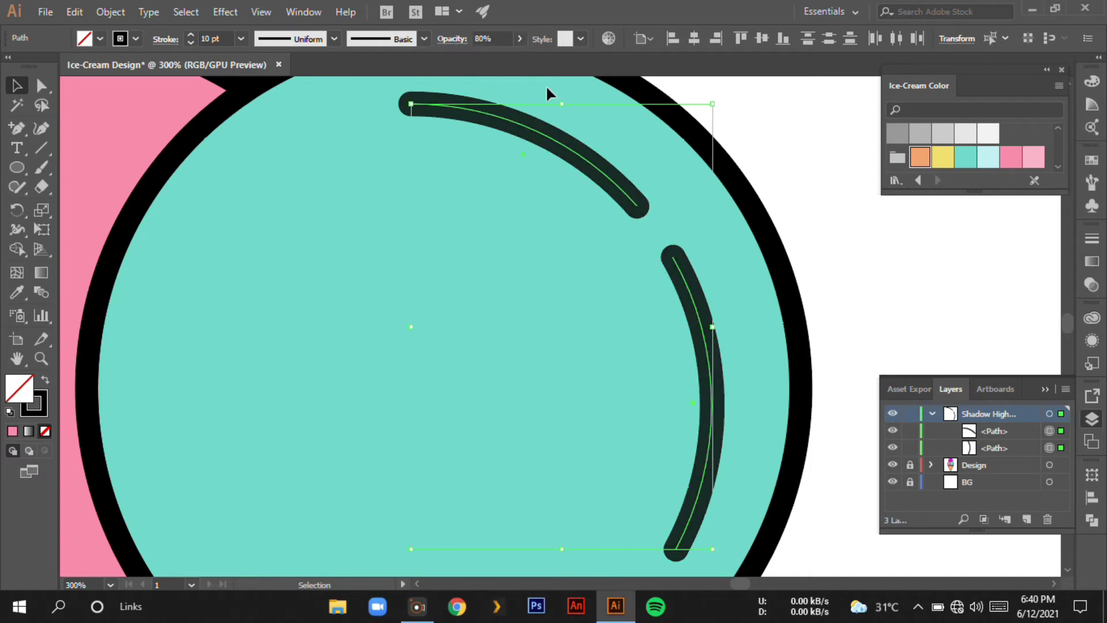
left_click(904, 284)
key("ctrl+0")
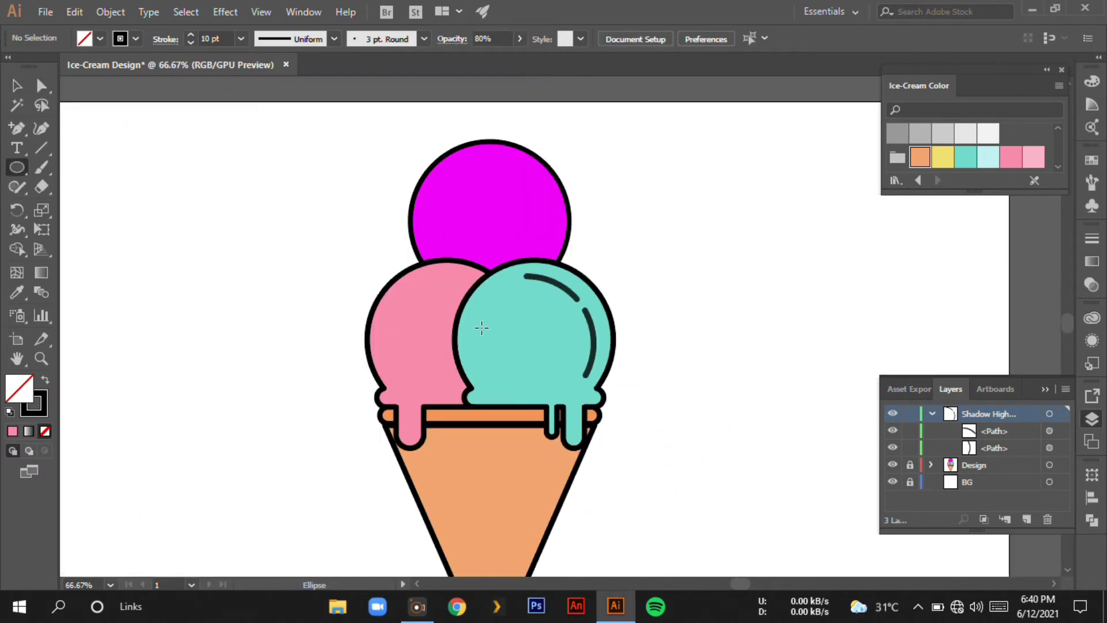
Step: Draw a tall ellipse on the teal scoop with no stroke and a white fill
left_click_drag(480, 330, 499, 365)
key("ctrl+plus")
key("ctrl+plus")
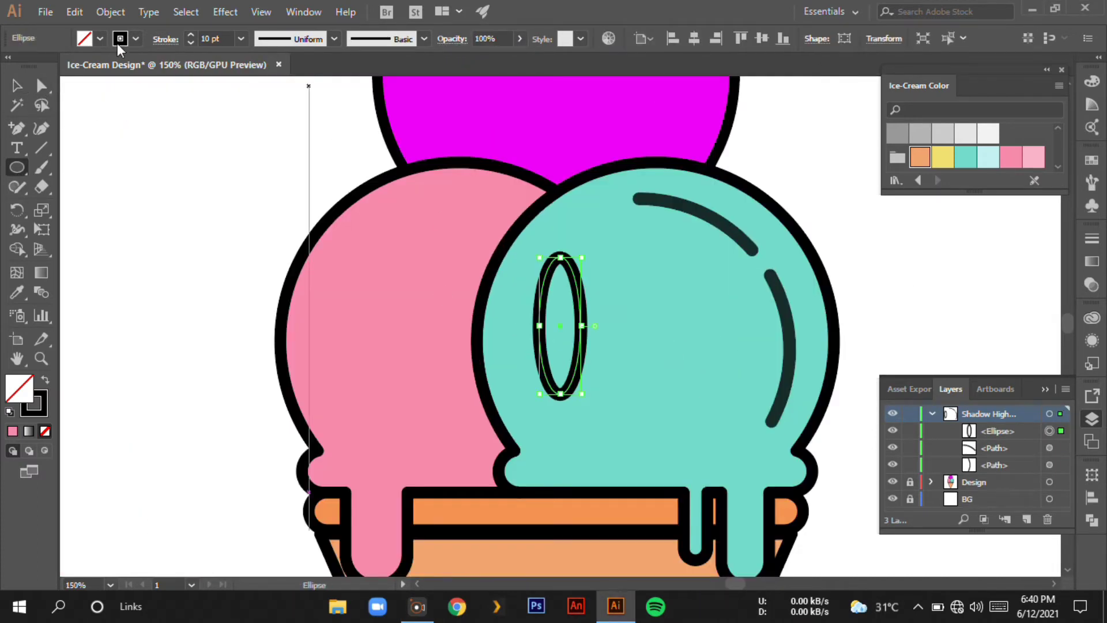
left_click(120, 39)
left_click(11, 66)
left_click(100, 38)
left_click(34, 66)
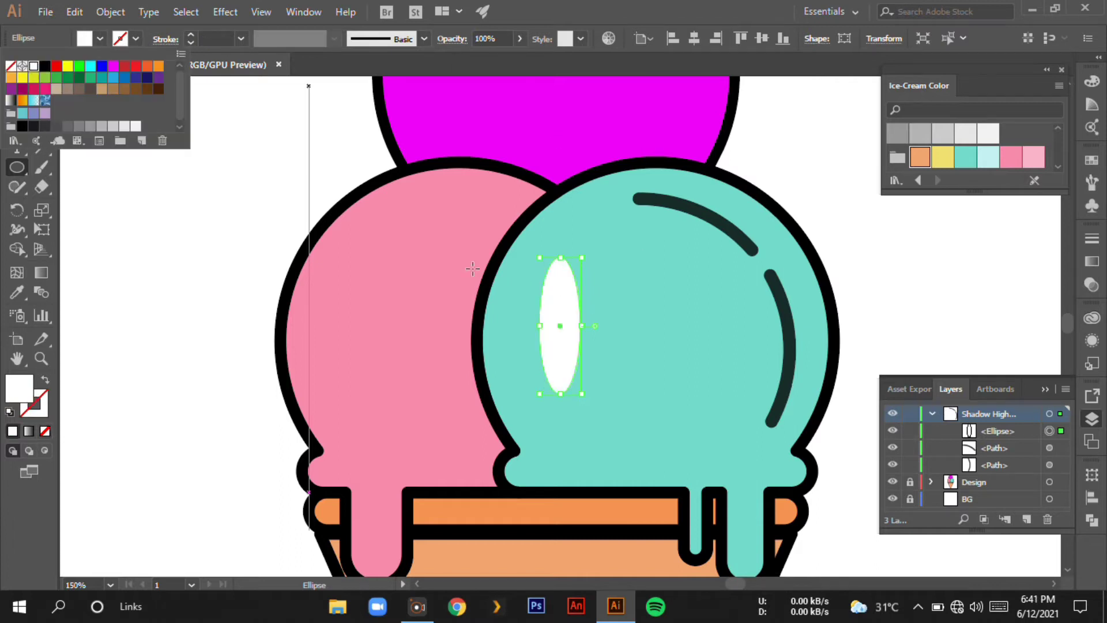
key("Escape")
Step: Narrow the oval, move it to the upper left, tilt it to about 344°, and set 75% opacity
key("v")
left_click_drag(582, 326, 576, 326)
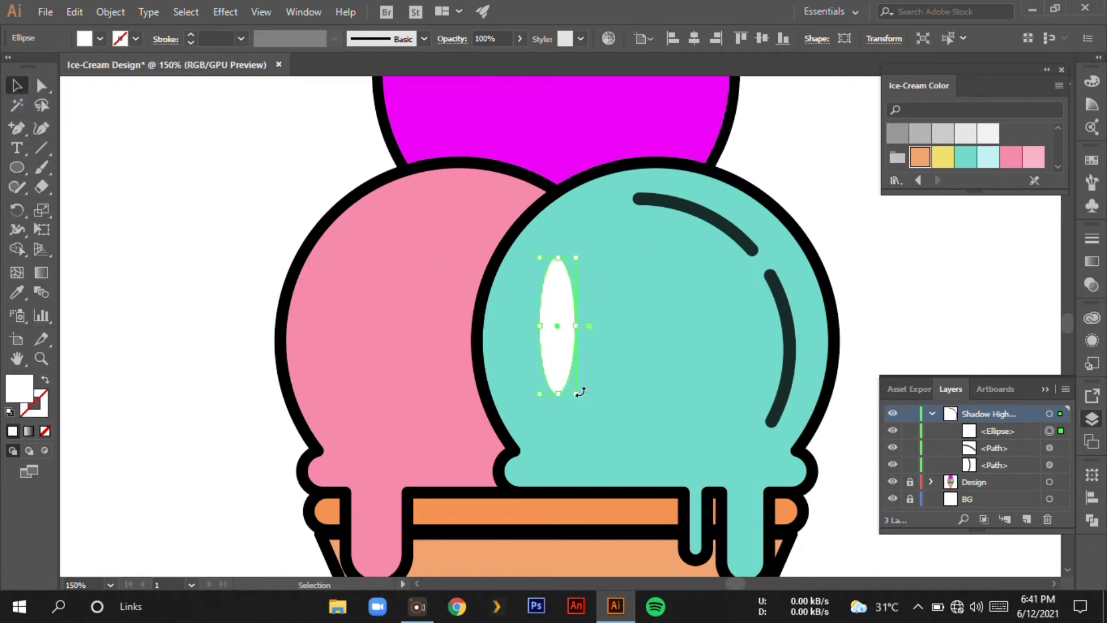
left_click_drag(564, 367, 526, 355)
left_click_drag(530, 304, 542, 293)
left_click_drag(532, 347, 537, 354)
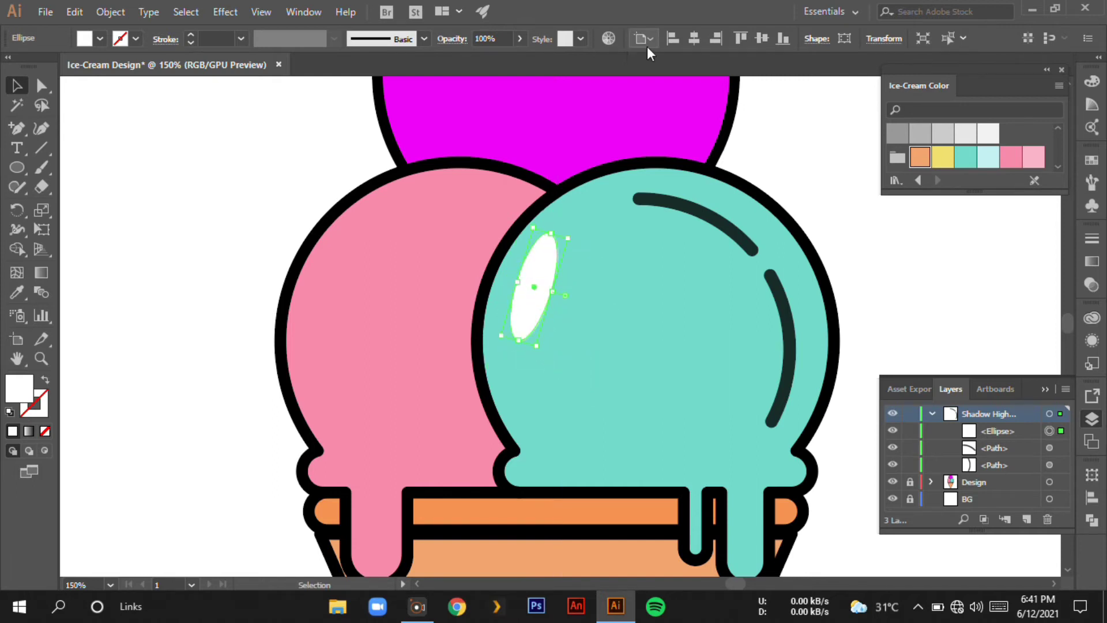
type("75")
key("Return")
left_click(908, 287)
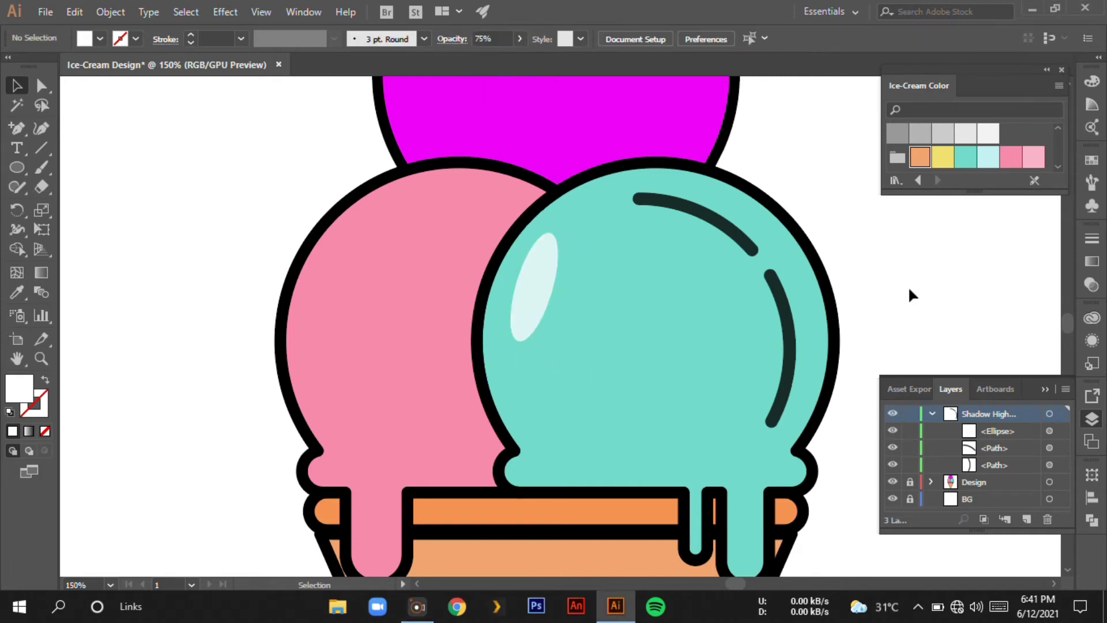
key("ctrl+minus")
key("ctrl+minus")
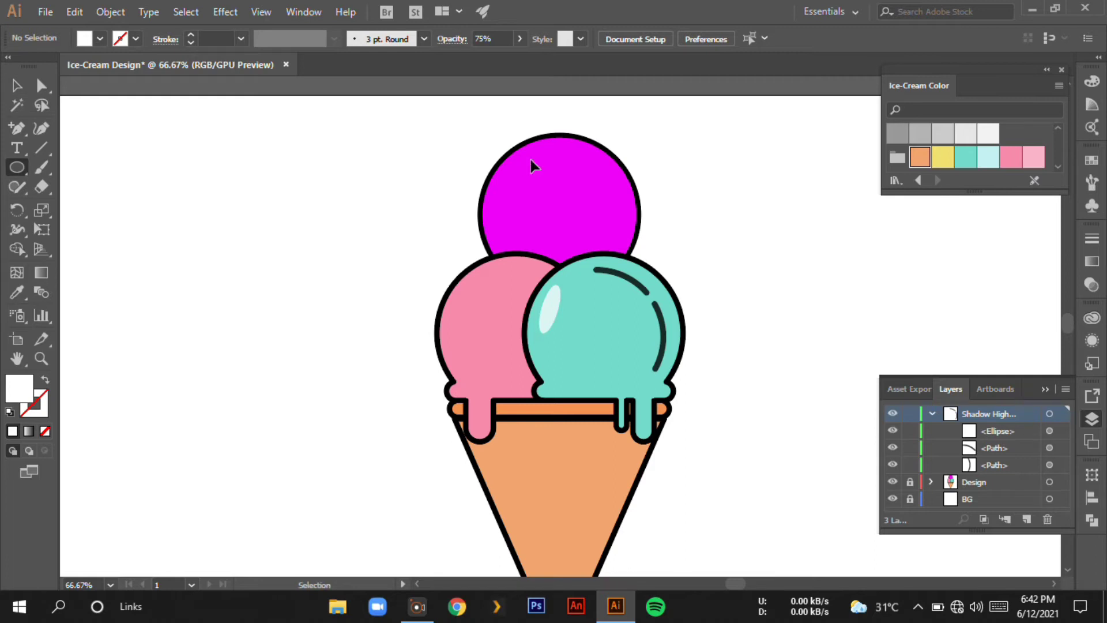
key("ctrl+plus")
key("ctrl+plus")
Step: Draw two small white highlight dots on the magenta scoop
left_click_drag(390, 301, 412, 322)
left_click_drag(417, 275, 436, 311)
key("v")
left_click(515, 299)
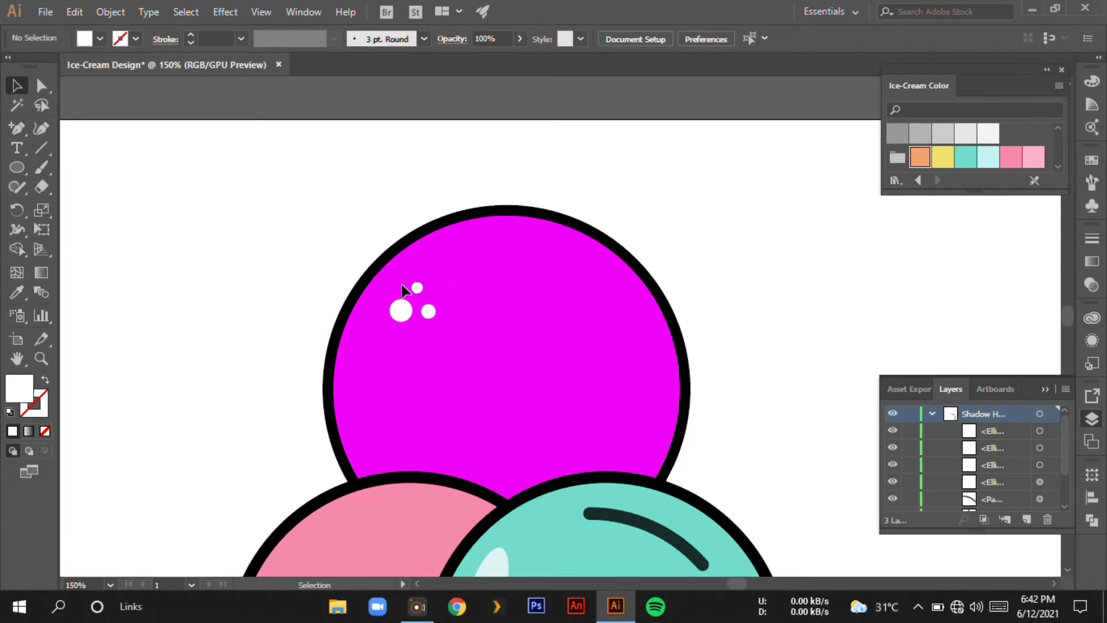
left_click_drag(385, 276, 442, 326)
scroll(496, 230, "down", 5)
left_click_drag(465, 84, 359, 331)
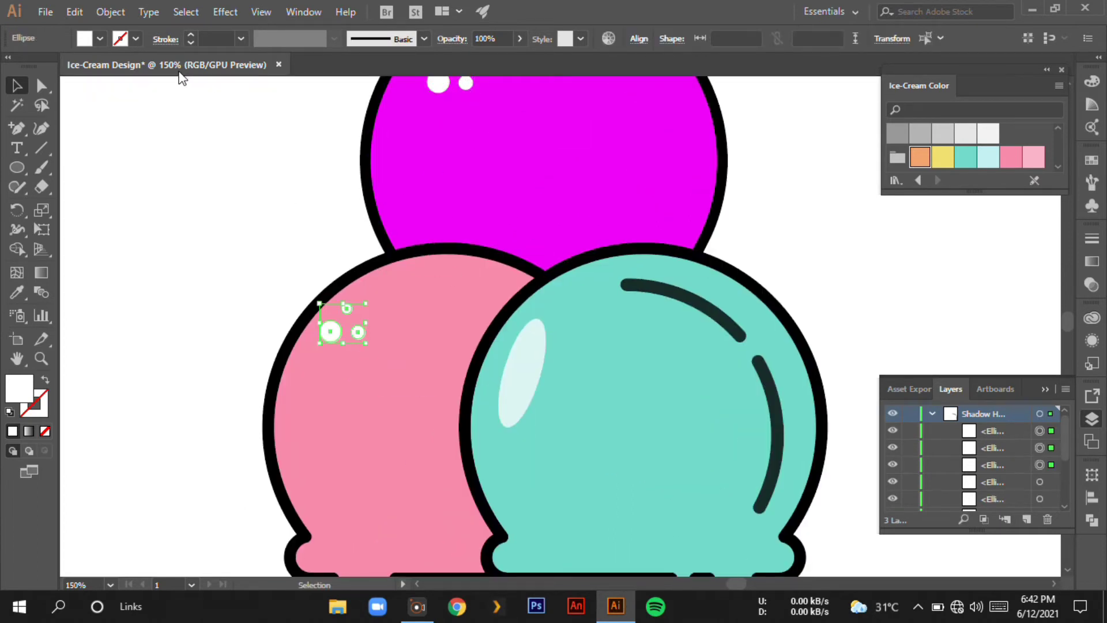
Step: Make the copied dots black at 75% opacity and the white dots 80% opacity
left_click(100, 39)
left_click(70, 73)
left_click(490, 39)
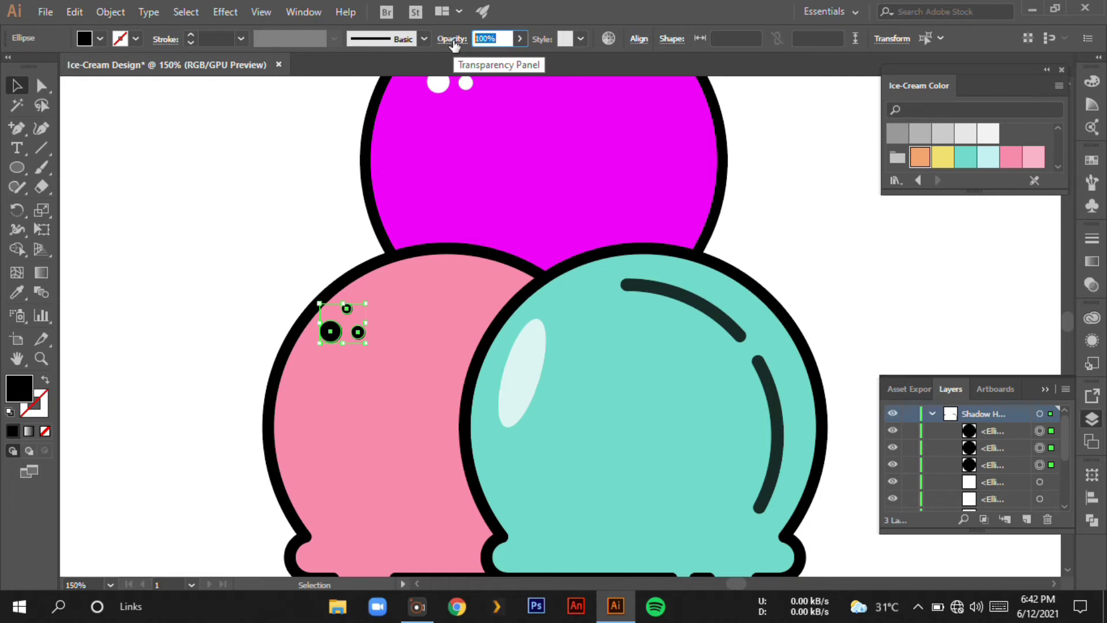
type("75")
left_click(306, 227)
scroll(305, 226, "up", 3)
left_click_drag(477, 185, 424, 128)
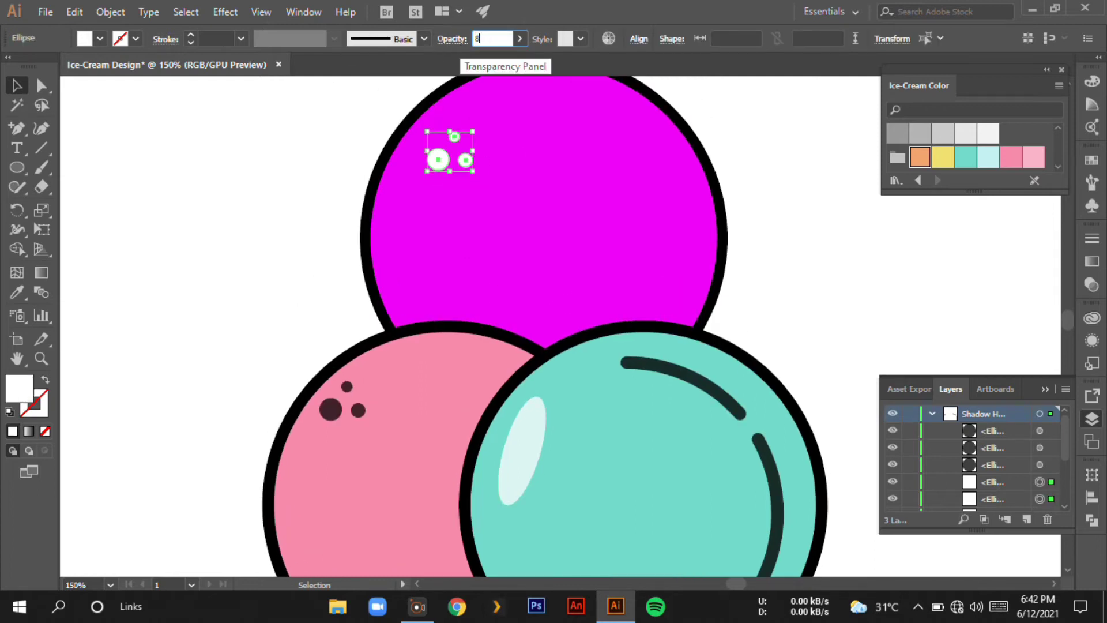
type("0")
left_click(423, 167)
scroll(137, 237, "up", 3)
Step: Draw a curved crescent highlight path along the magenta scoop's upper right
left_click(17, 128)
left_click(596, 185)
mouse_move(678, 248)
left_mouse_down()
mouse_move(704, 285)
mouse_move(677, 344)
left_mouse_up()
left_click(595, 185)
key("ctrl+shift+a")
Step: Give the crescent no fill and a 6 pt uniform black stroke
left_click(99, 38)
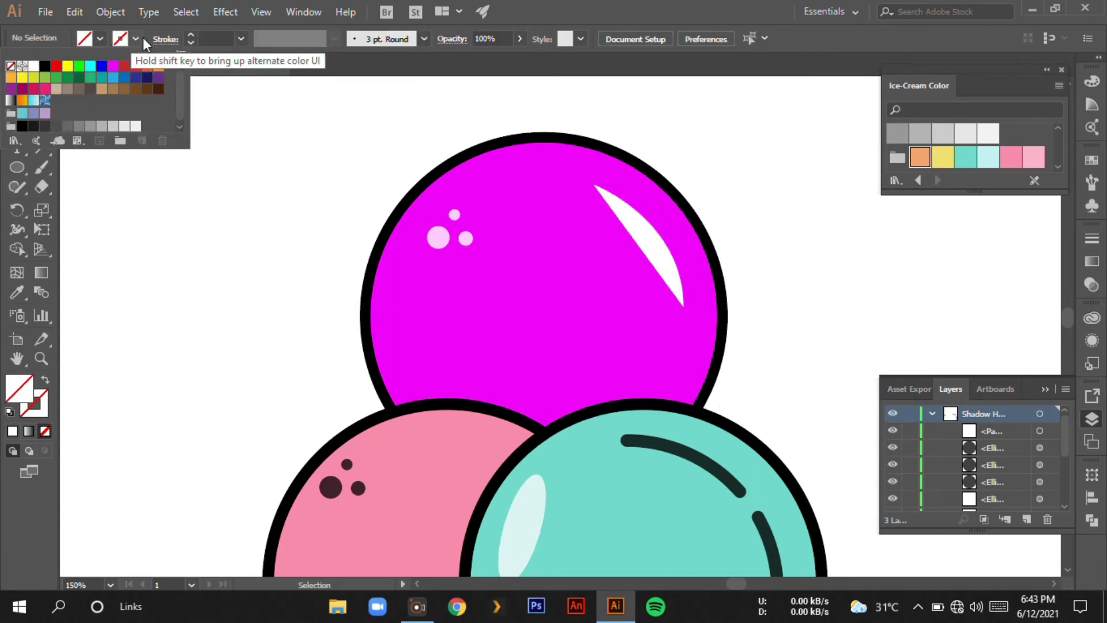
key("ctrl+z")
left_click(99, 38)
left_click(10, 72)
left_click(135, 38)
left_click(35, 74)
left_click(241, 39)
left_click(260, 255)
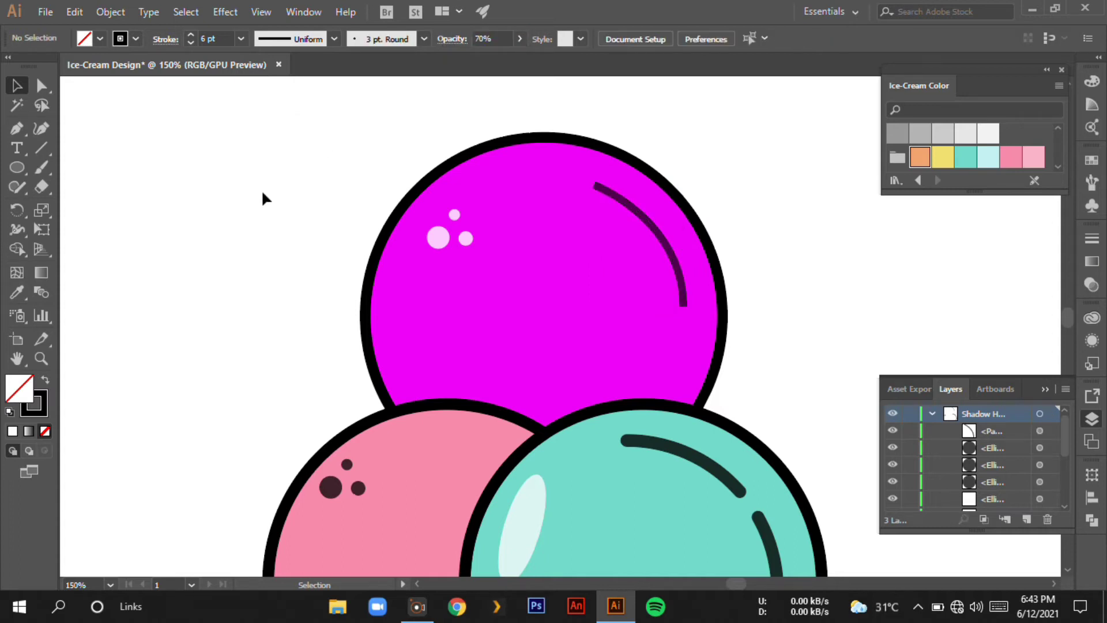
Step: Adjust the highlight arc's opacity in its stroke settings
left_click(1093, 240)
left_click(750, 218)
left_click(627, 206)
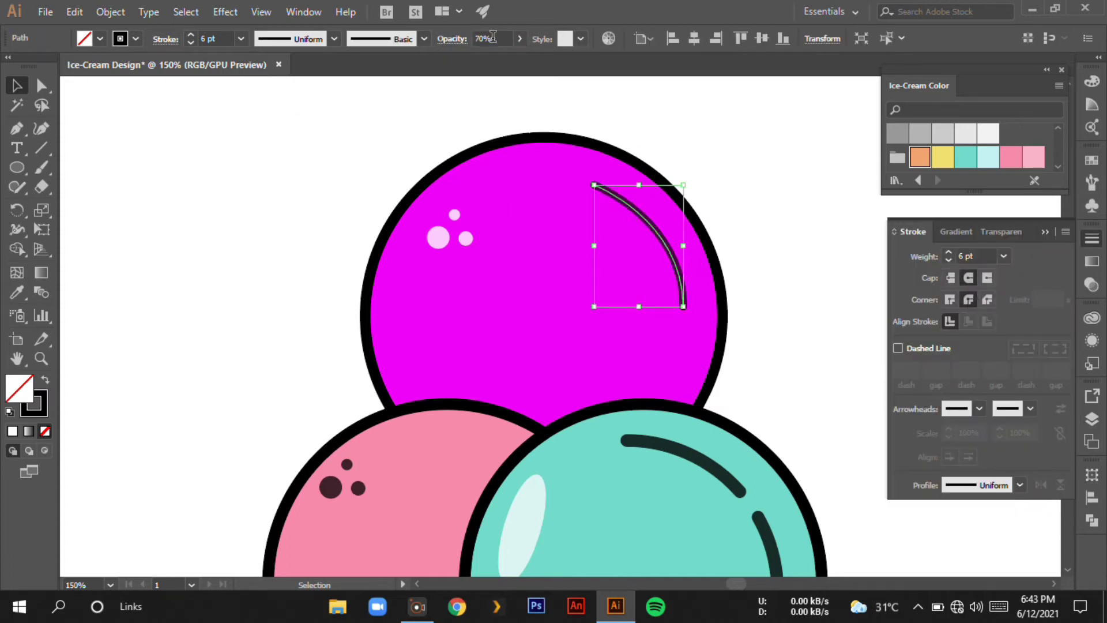
type("80")
left_click(250, 186)
key("ctrl+0")
Step: Draw short lines on the teal scoop's highlight at 80% opacity
key("ctrl+1")
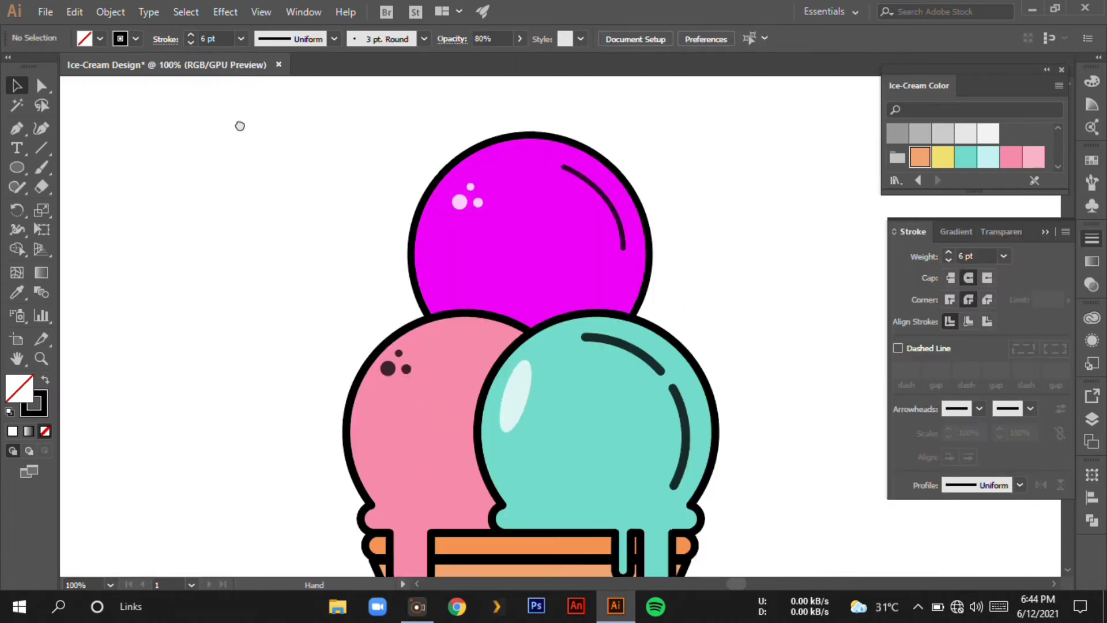
left_click_drag(524, 316, 528, 313)
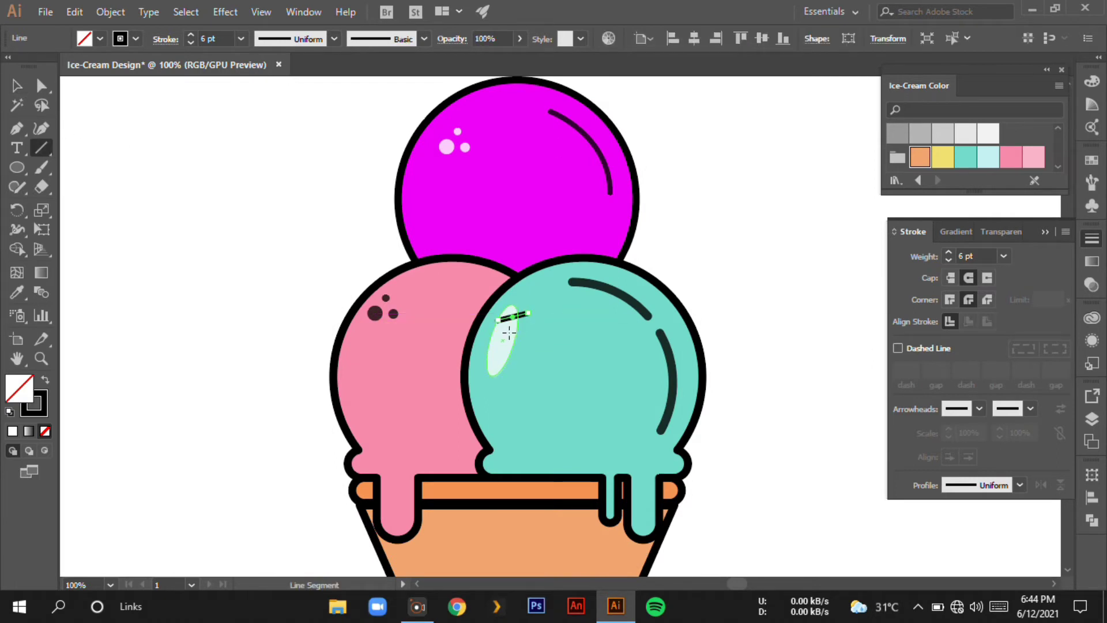
key("ctrl+equal")
key("ctrl+equal")
key("ctrl+equal")
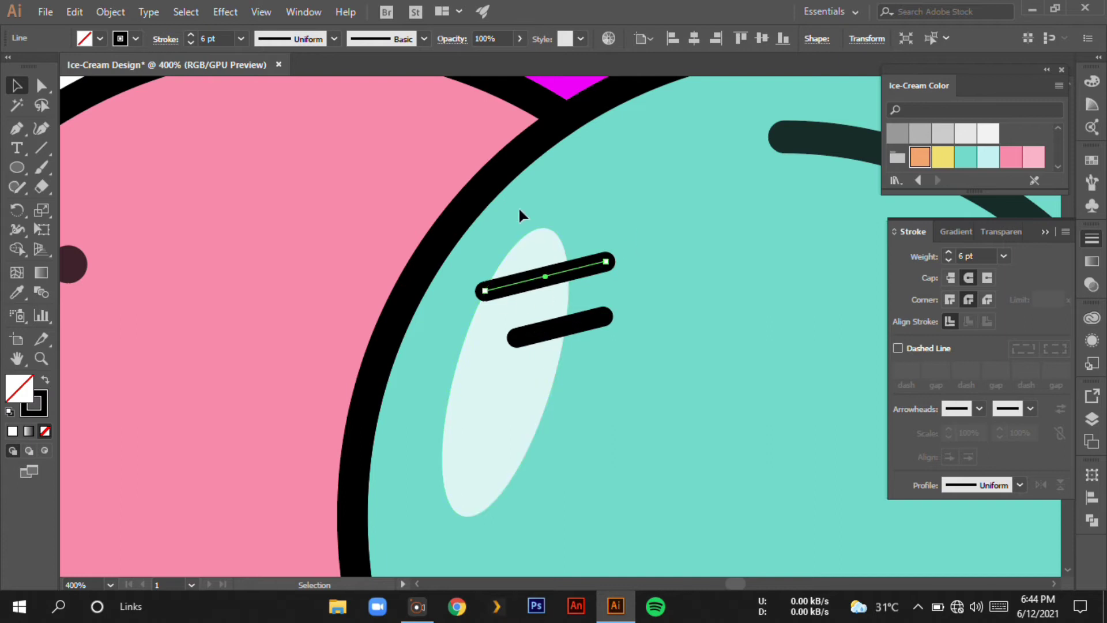
left_click(559, 327, "shift")
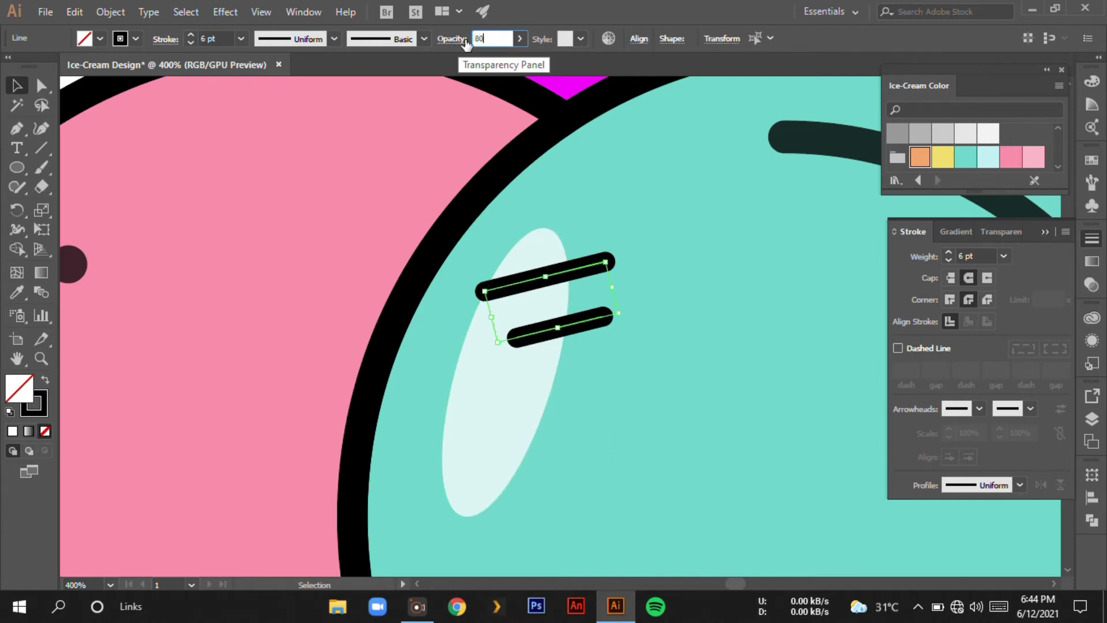
key("Return")
key("ctrl+0")
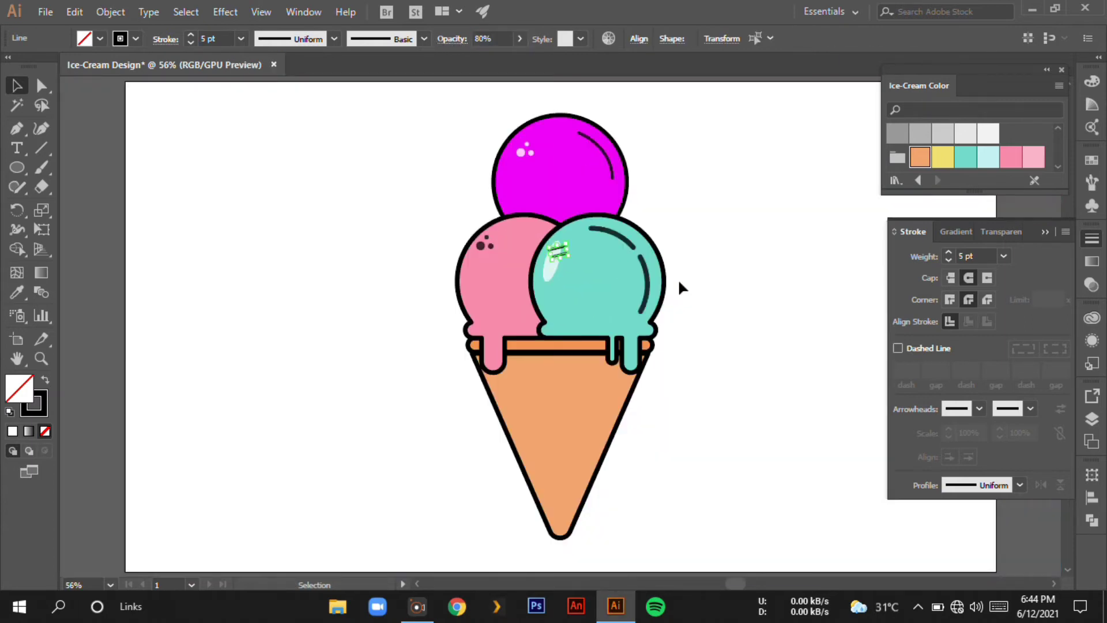
left_click(678, 278)
Step: Move the line pairs to the highlight's top and cross them into a # mark
left_click(560, 251, "shift")
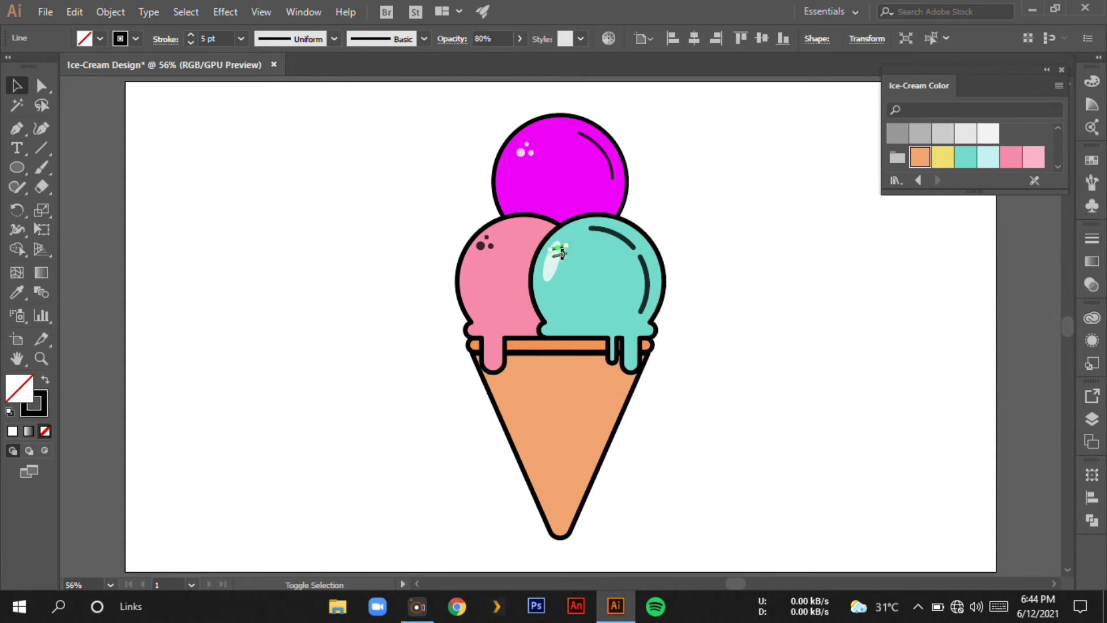
left_click(556, 255, "shift")
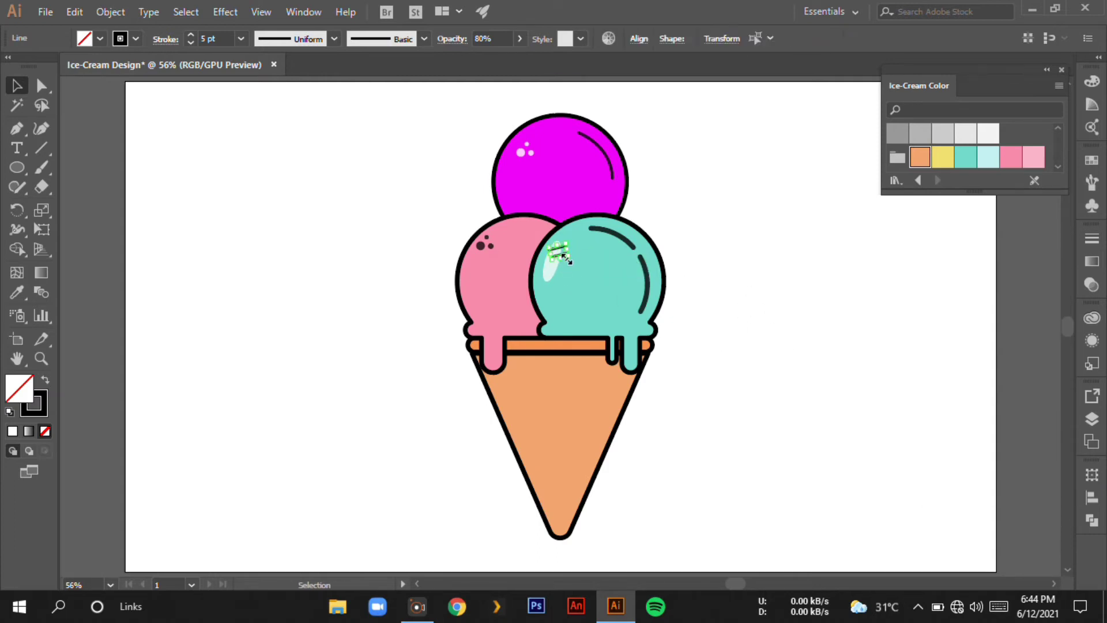
key("ctrl+plus")
key("ctrl+plus")
key("ctrl+plus")
mouse_move(617, 346)
left_mouse_down()
mouse_move(660, 277)
mouse_move(620, 288)
left_mouse_up()
key("ctrl+minus")
key("ctrl+minus")
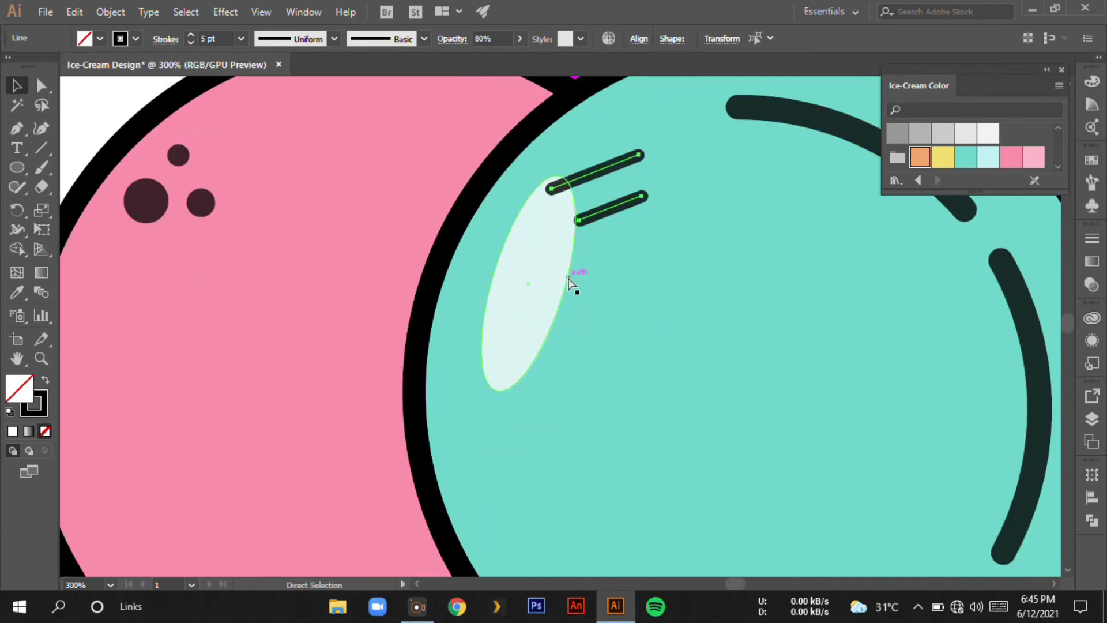
key("ctrl+minus")
left_click(929, 354)
left_click(574, 334)
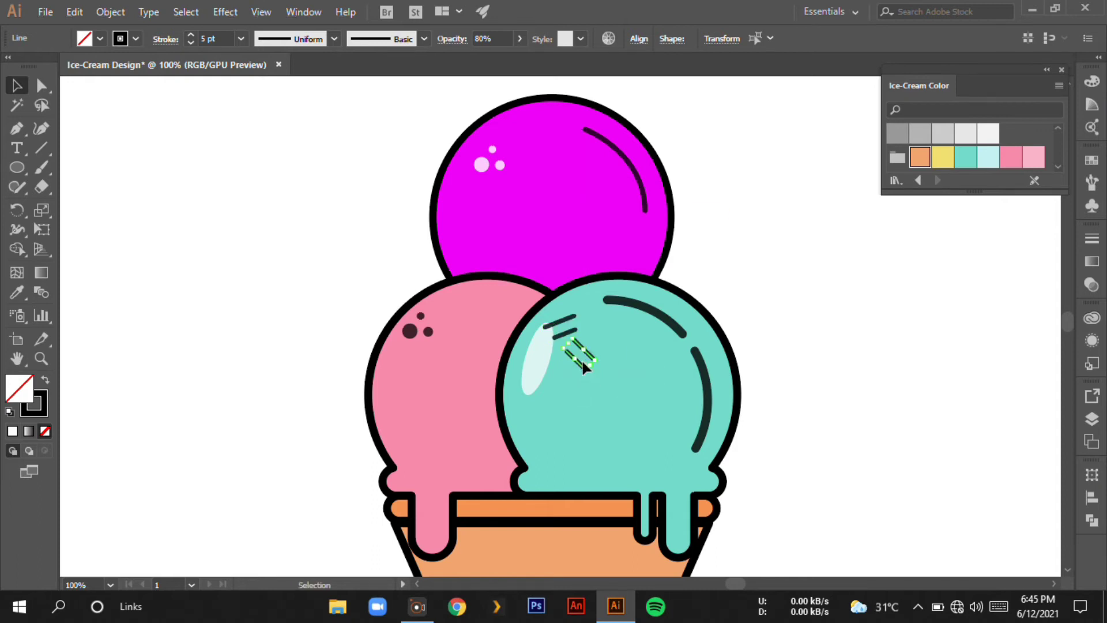
left_click_drag(586, 360, 565, 335)
left_click(858, 375)
Step: Draw a shape over the cone's right half and curve its inner edge
key("ctrl+minus")
key("ctrl+minus")
key("ctrl+minus")
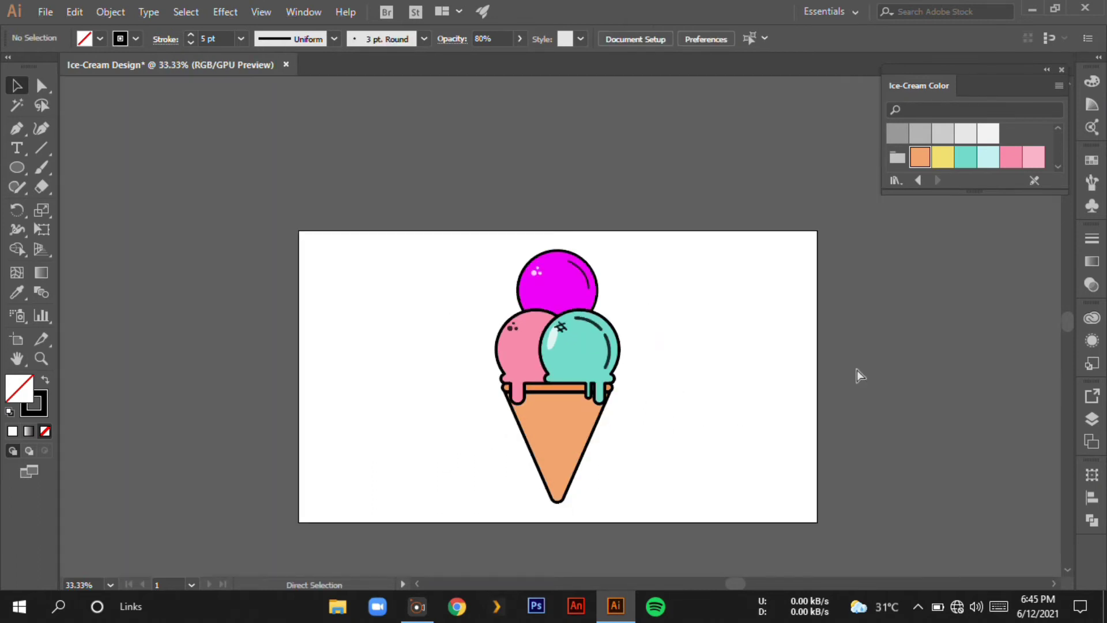
left_click(17, 87)
key("ctrl+plus")
key("ctrl+plus")
key("ctrl+plus")
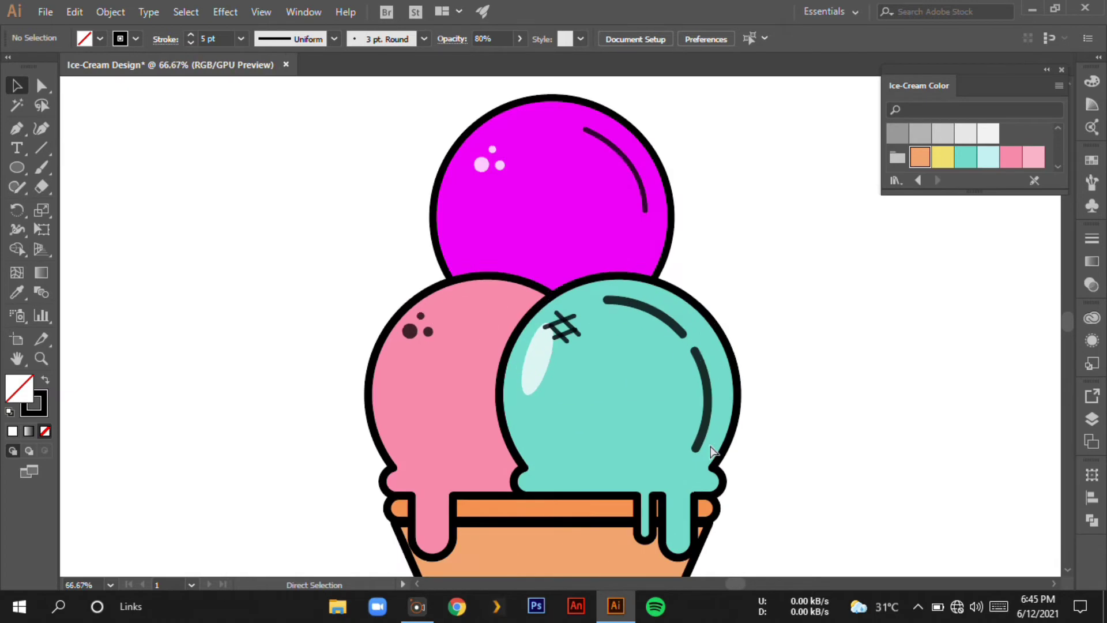
scroll(793, 196, "down", 5)
left_click(553, 234)
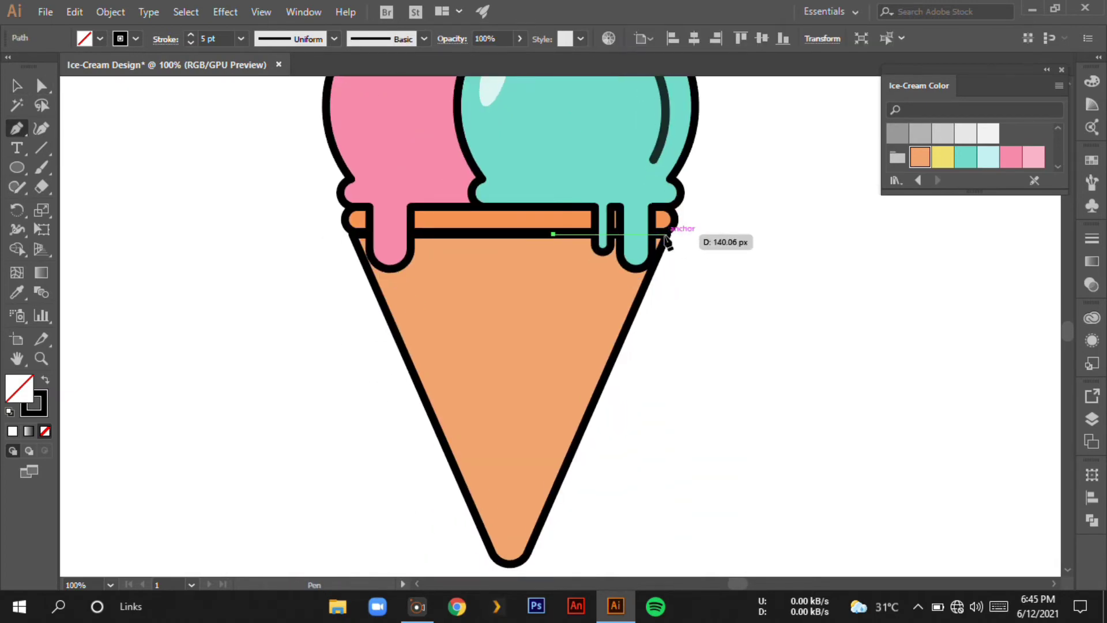
left_click(668, 234)
left_click(522, 558)
left_click(492, 551)
left_click(553, 235)
key("shift+grave")
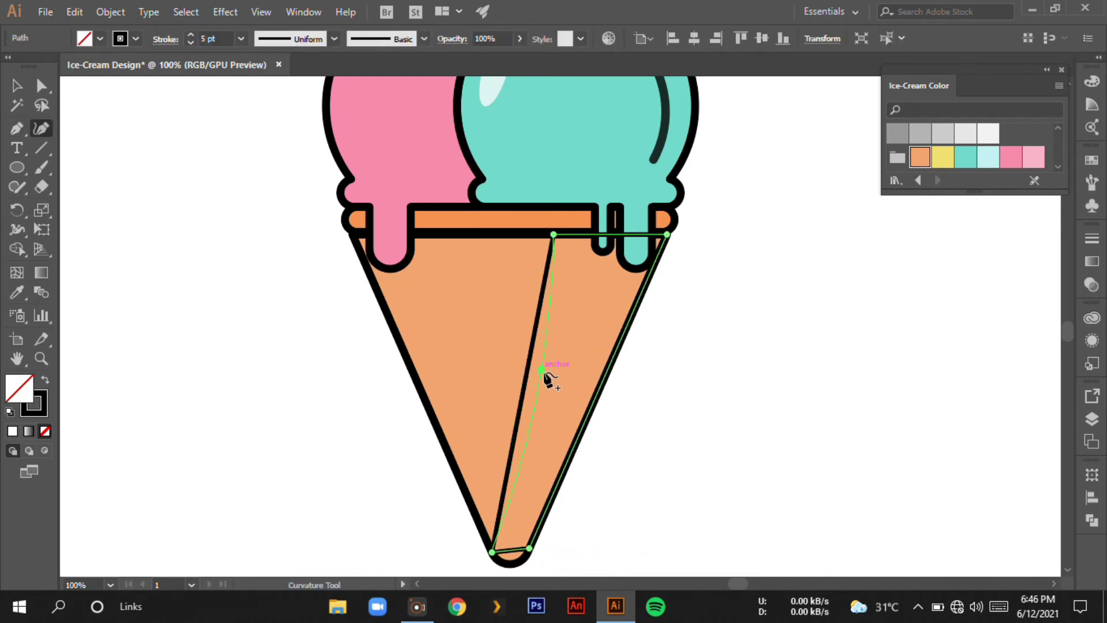
left_click_drag(542, 370, 552, 387)
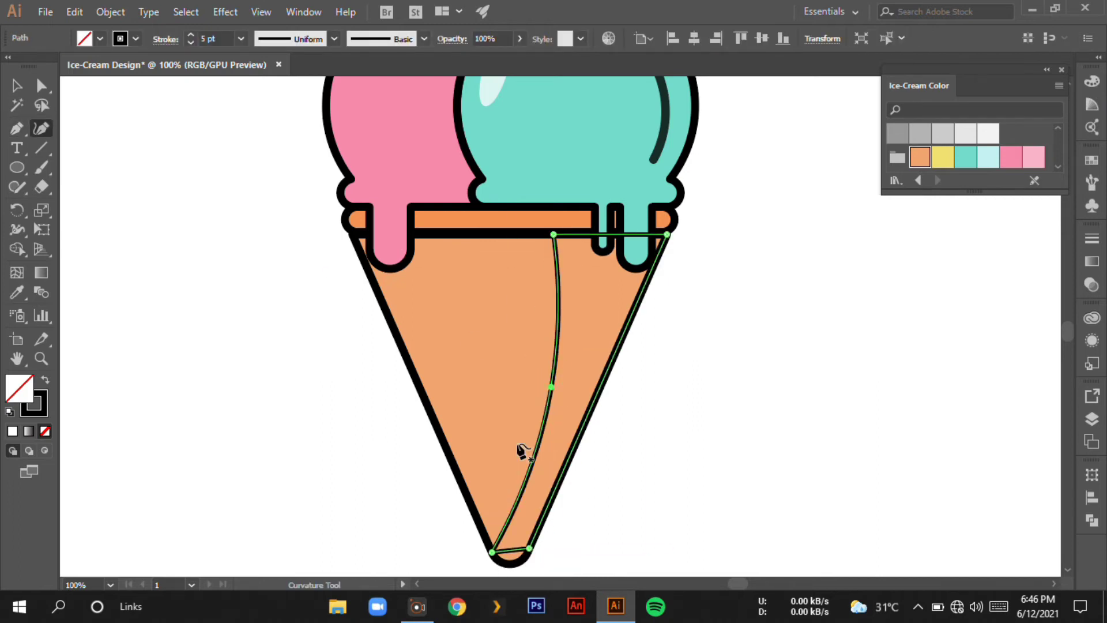
Step: Give the shadow no outline, an orange-red fill and lower opacity, then show Layers
left_click(117, 42)
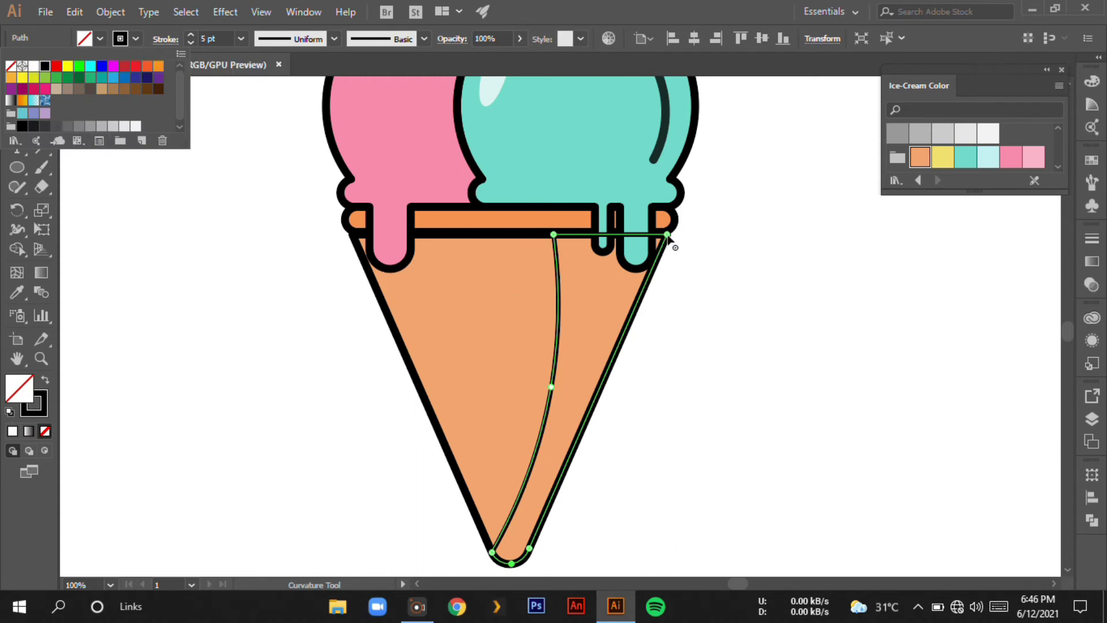
left_click(10, 65)
left_click(99, 39)
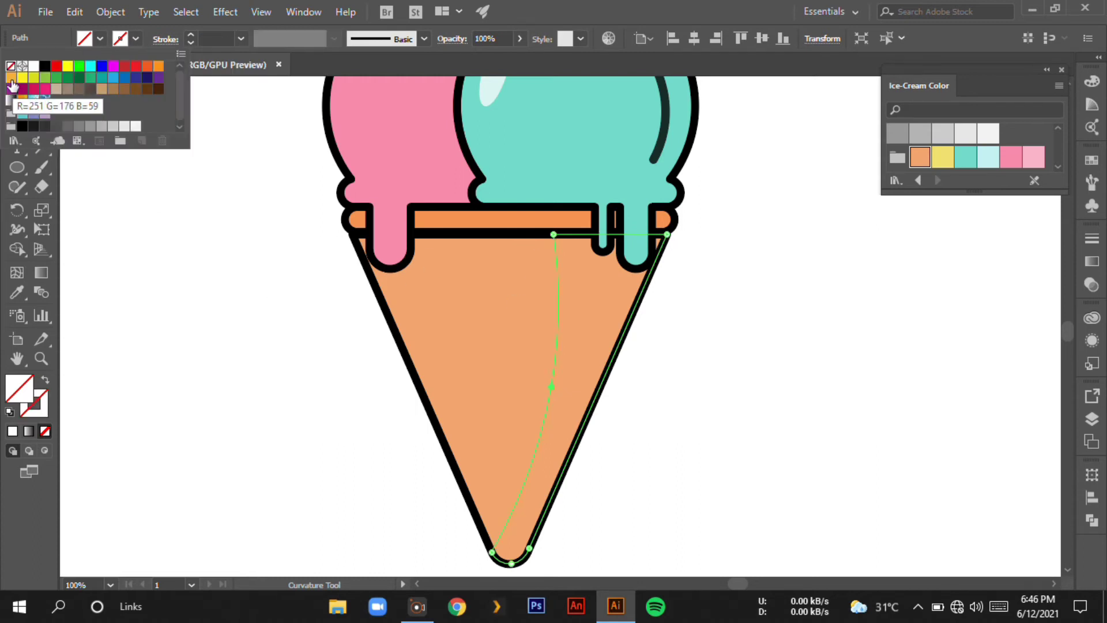
left_click(147, 65)
left_click(520, 39)
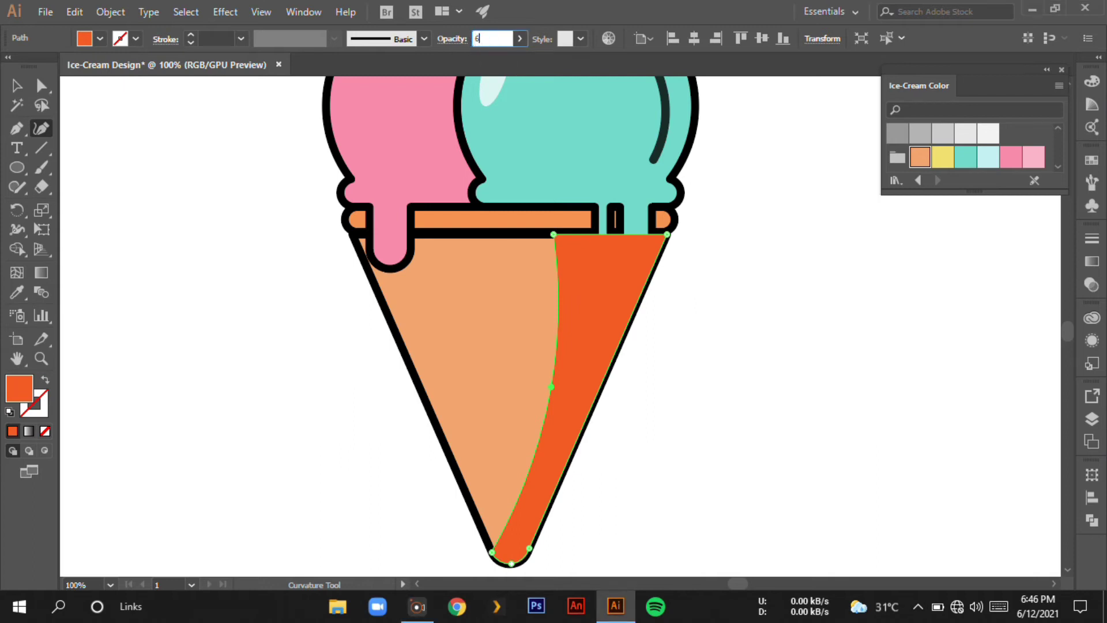
left_click_drag(516, 55, 497, 55)
left_click(1092, 419)
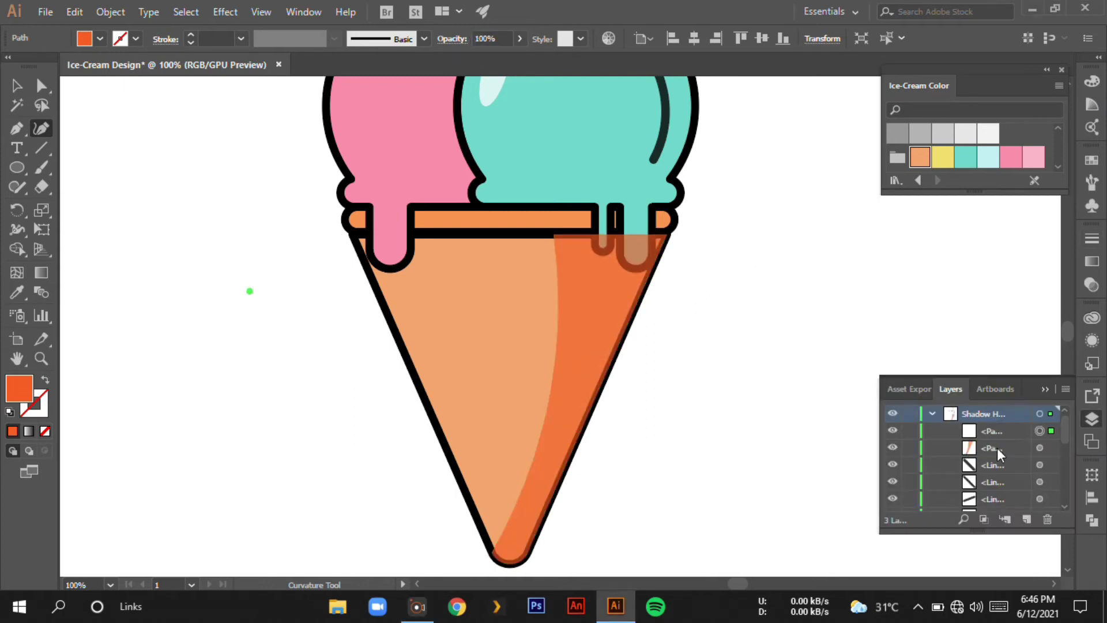
Step: Move the teal scoop into the Shadow Highlight layer, beneath the highlight shapes
left_click(17, 85)
scroll(975, 461, "down", 3)
scroll(975, 462, "down", 3)
scroll(975, 462, "down", 3)
left_click(868, 392)
scroll(691, 244, "up", 3)
scroll(894, 446, "up", 2)
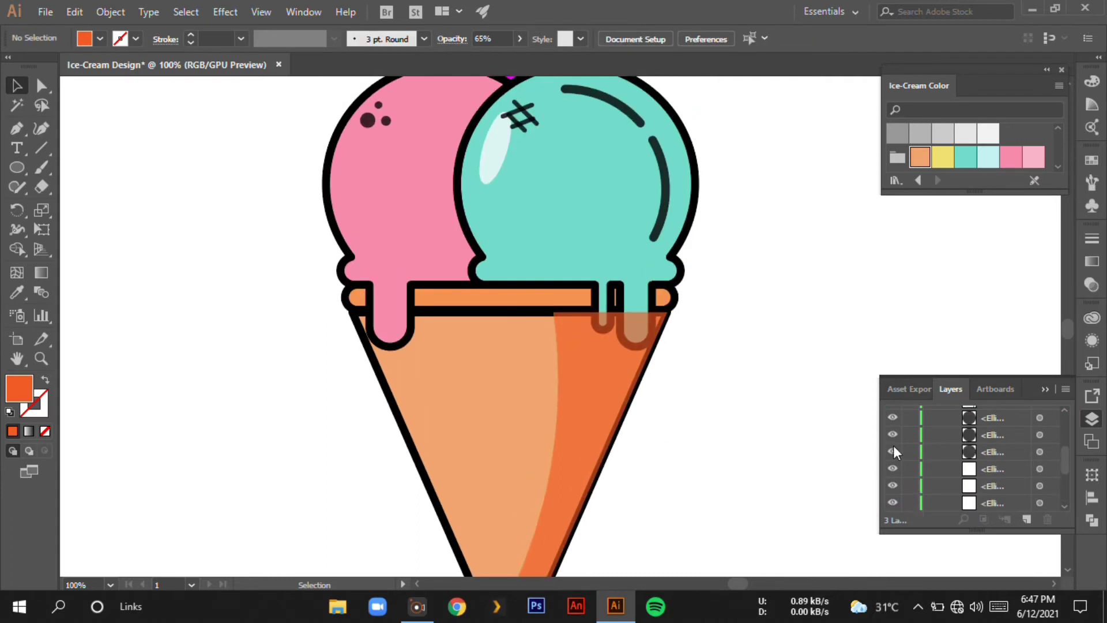
scroll(894, 445, "up", 3)
left_click(931, 414)
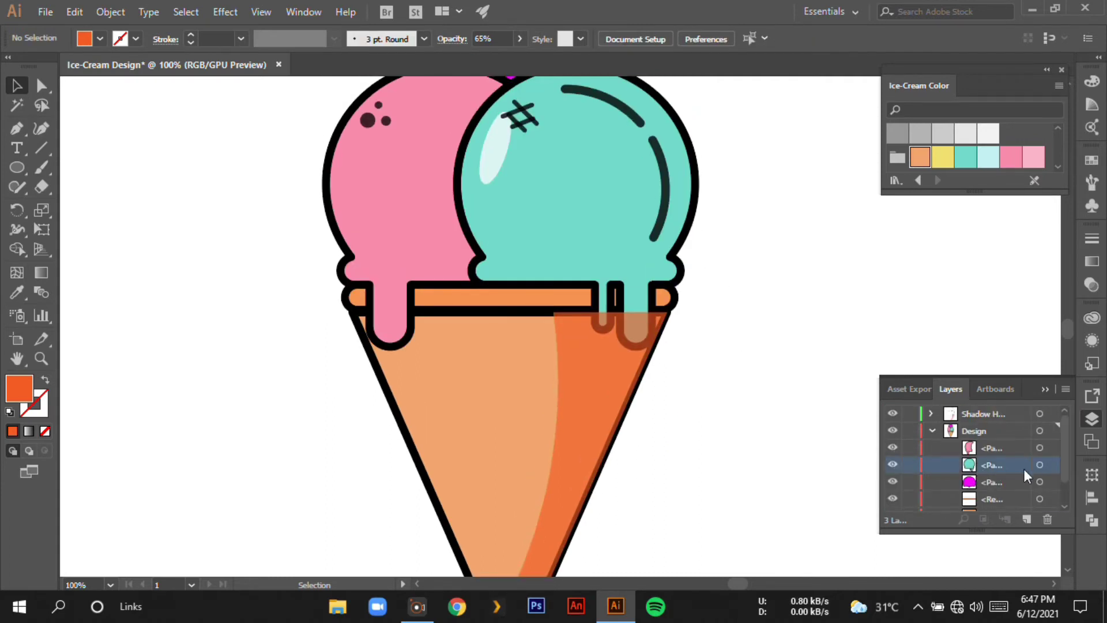
left_click(1040, 465)
left_click_drag(1051, 465, 1051, 414)
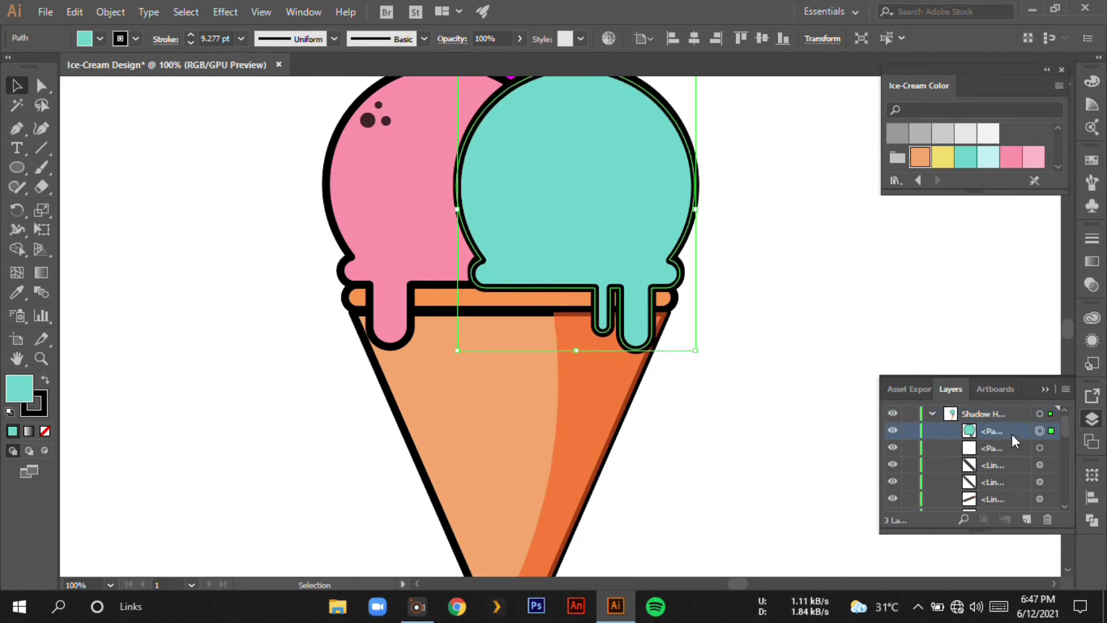
key("ctrl+z")
key("ctrl+shift+z")
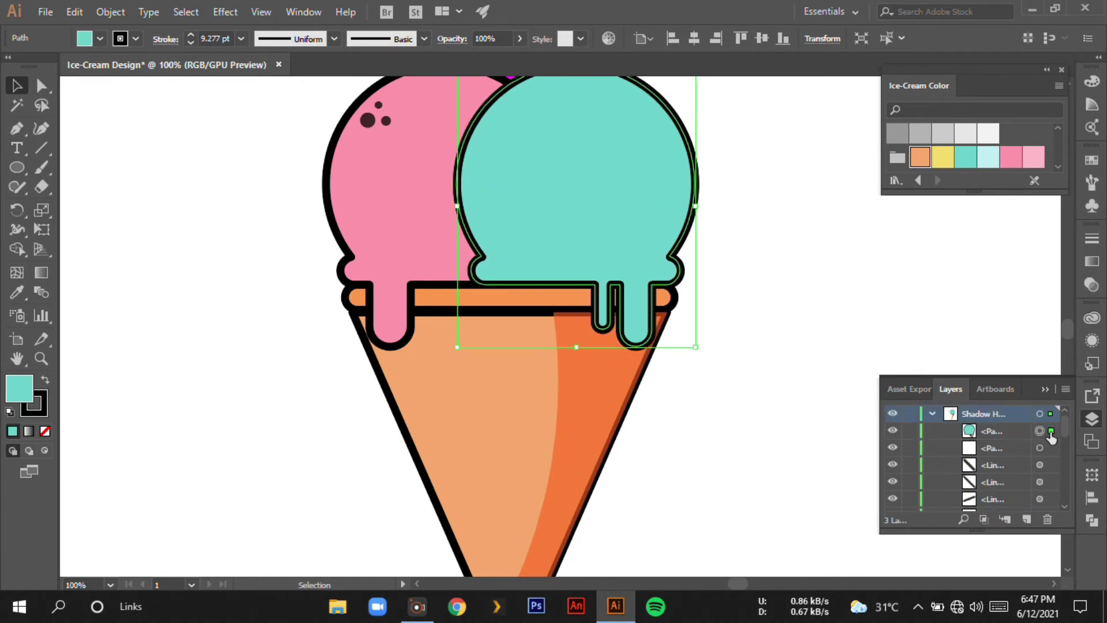
left_click_drag(1018, 439, 1005, 429)
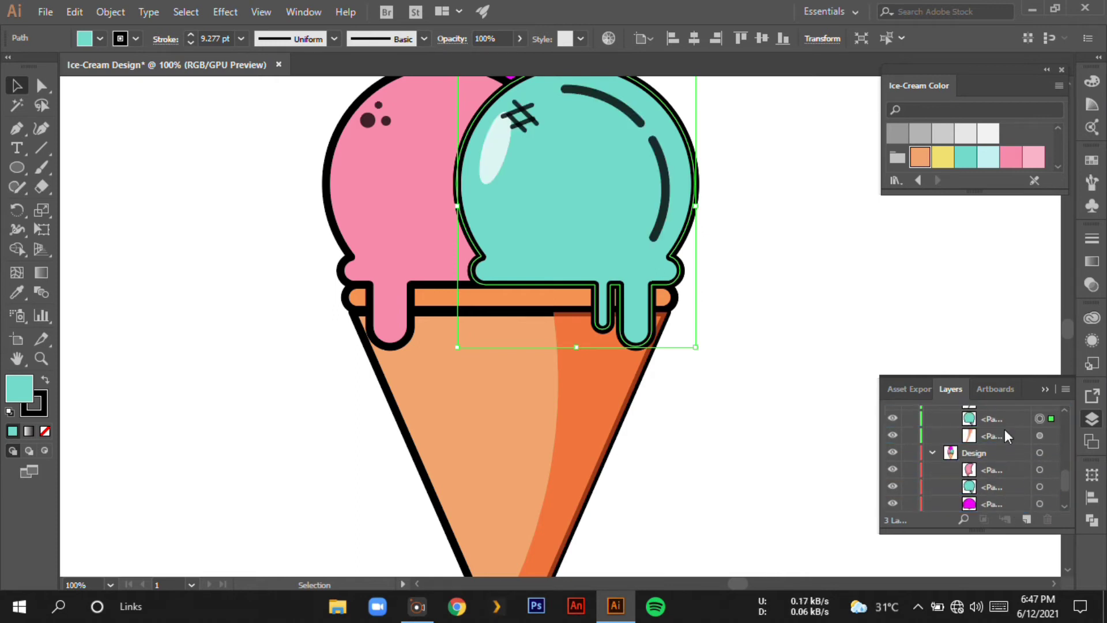
left_click(703, 391)
Step: Move the cone into the Shadow Highlight layer, below the shadow and drips
left_click(933, 452)
left_click(1006, 486)
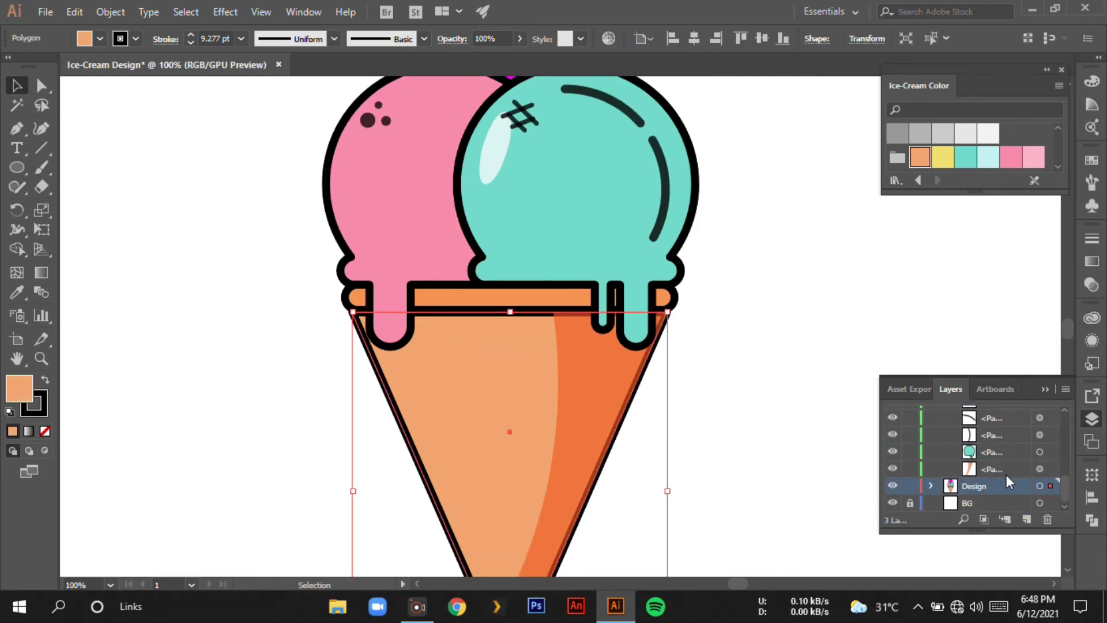
mouse_move(1051, 486)
left_mouse_down()
mouse_move(1040, 417)
mouse_move(1051, 486)
left_mouse_up()
scroll(981, 456, "up", 3)
left_click(932, 414)
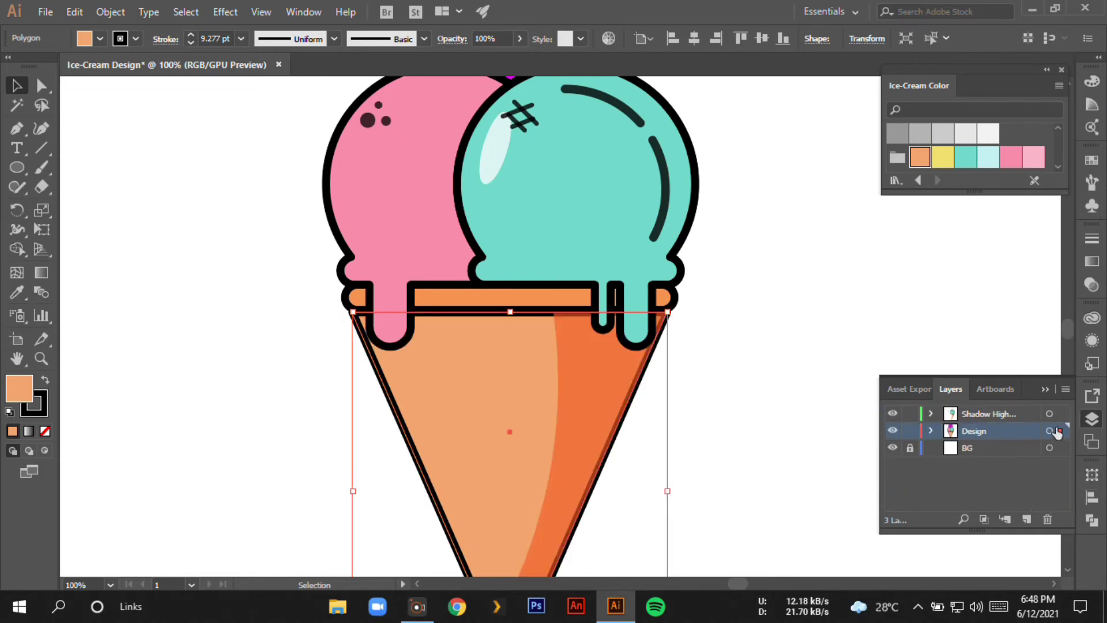
left_click_drag(1060, 431, 1060, 413)
left_click(931, 412)
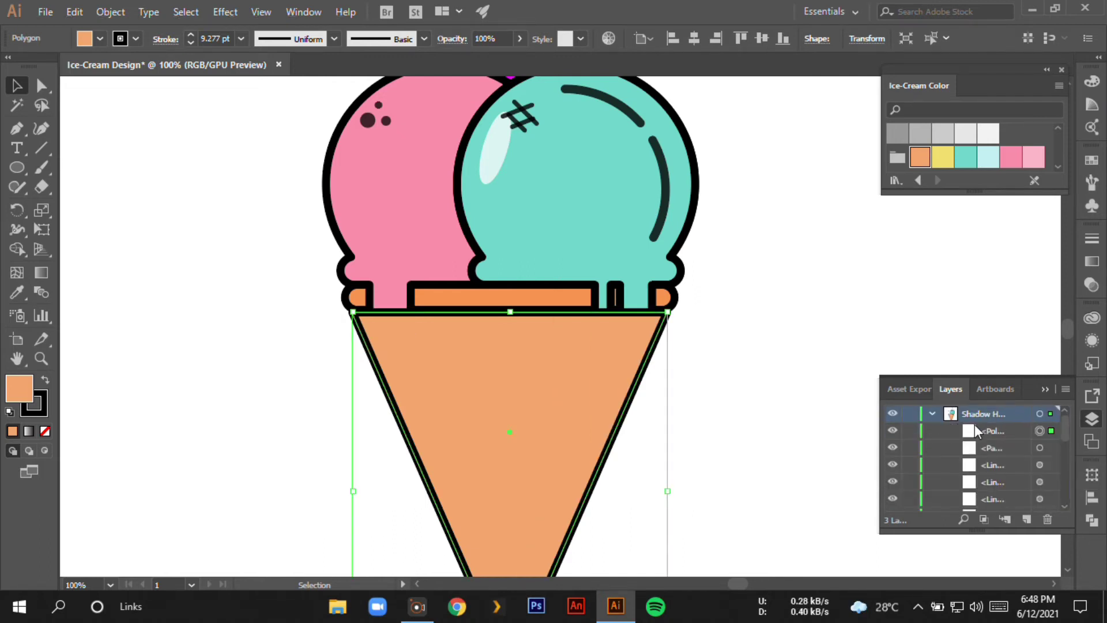
scroll(980, 456, "down", 2)
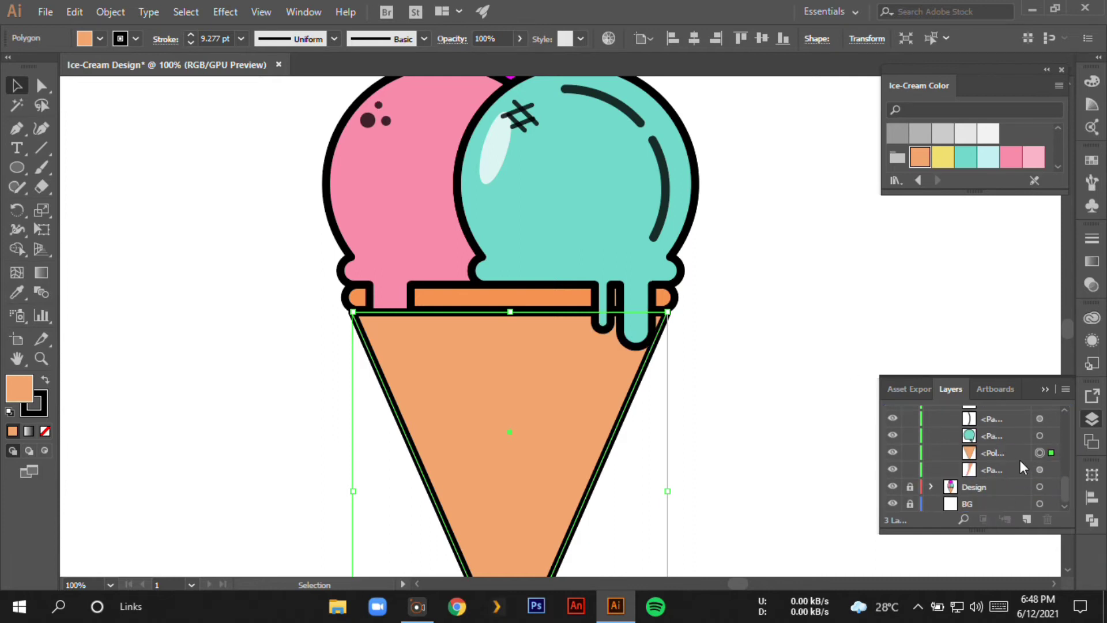
left_click_drag(996, 466, 999, 464)
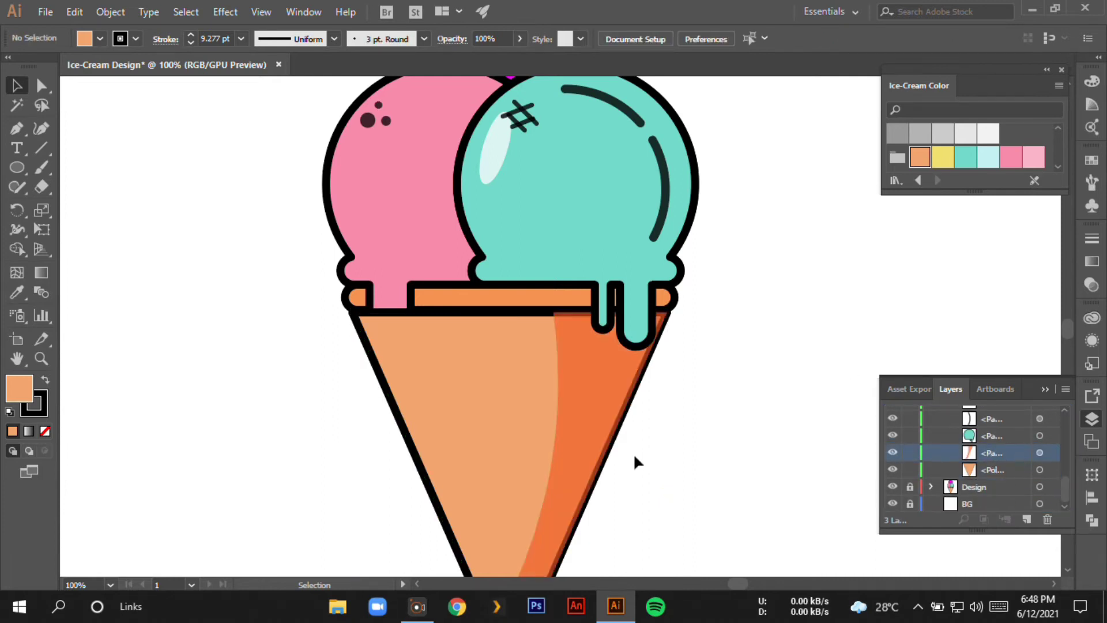
Step: Try removing the cone's fill, then undo so the cone stays orange
left_click(606, 453)
left_click(85, 39)
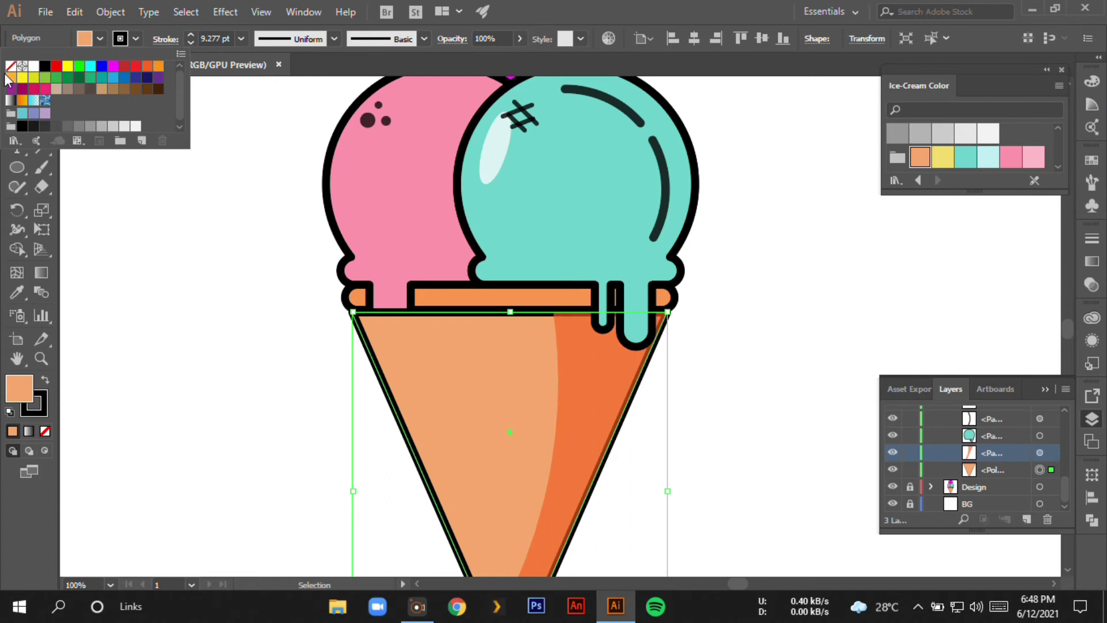
left_click(11, 66)
left_click(813, 299)
key("ctrl+0")
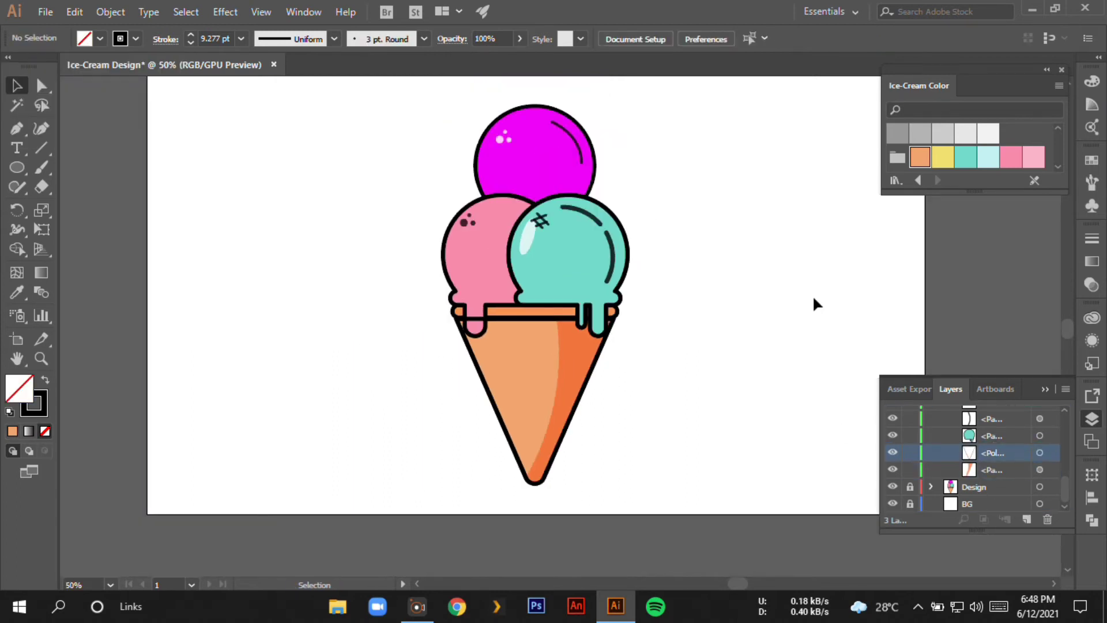
key("ctrl+z")
left_click(700, 421)
key("ctrl+plus")
key("ctrl+plus")
key("ctrl+plus")
scroll(729, 388, "down", 5)
scroll(683, 391, "up", 5)
key("ctrl+minus")
key("ctrl+minus")
Step: Unlock the Design layer and restack the pink scoop path above the teal scoop
left_click(910, 486)
left_click(1040, 452)
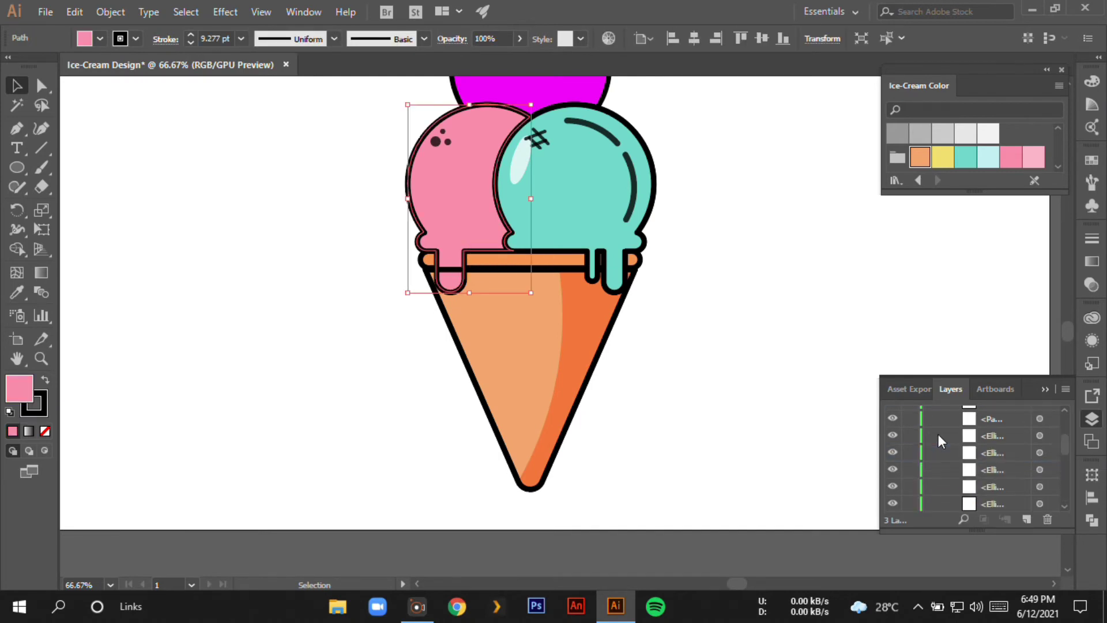
left_click_drag(1051, 448, 1051, 414)
left_click_drag(931, 430, 1016, 509)
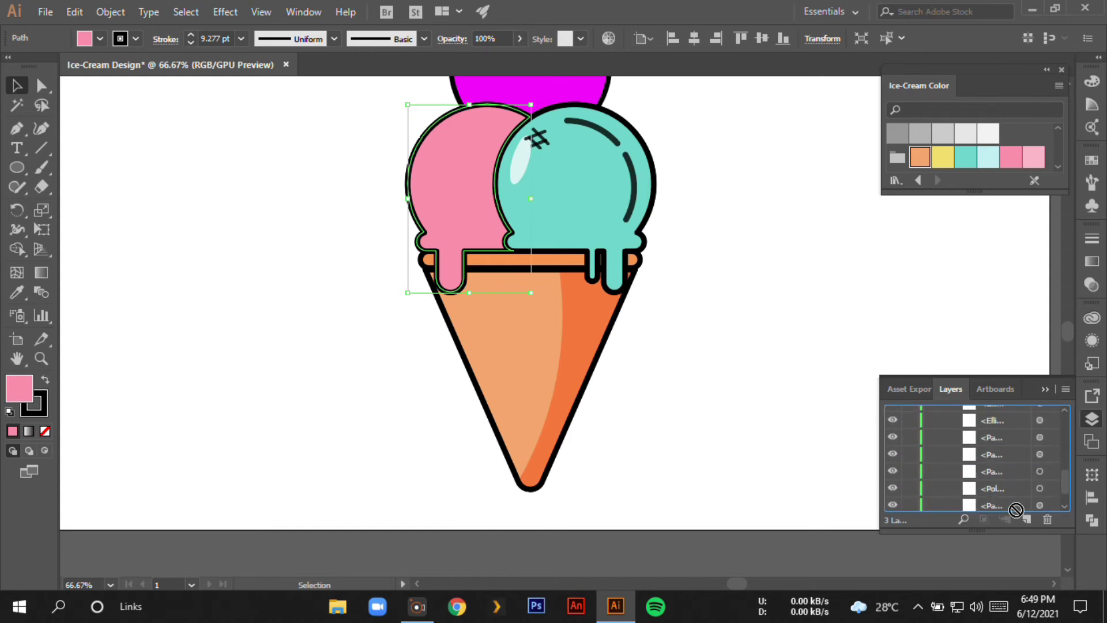
left_click_drag(1016, 510, 992, 410)
left_click(795, 407)
scroll(795, 407, "up", 1)
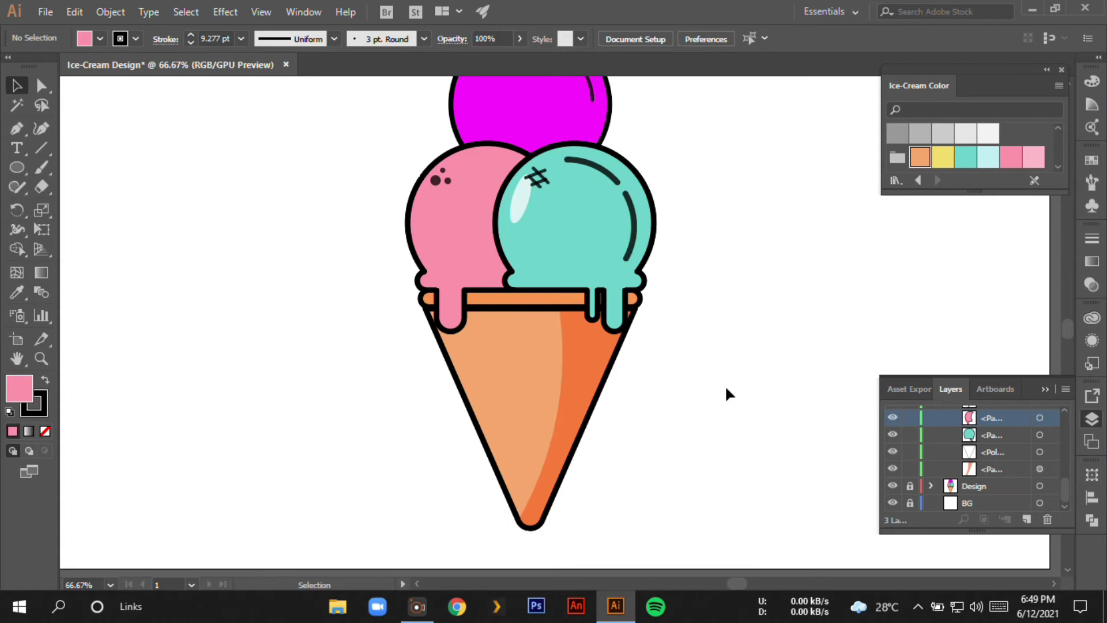
scroll(727, 387, "up", 1)
Step: Draw a 4 pt horizontal line beside the ice cream
key("backslash")
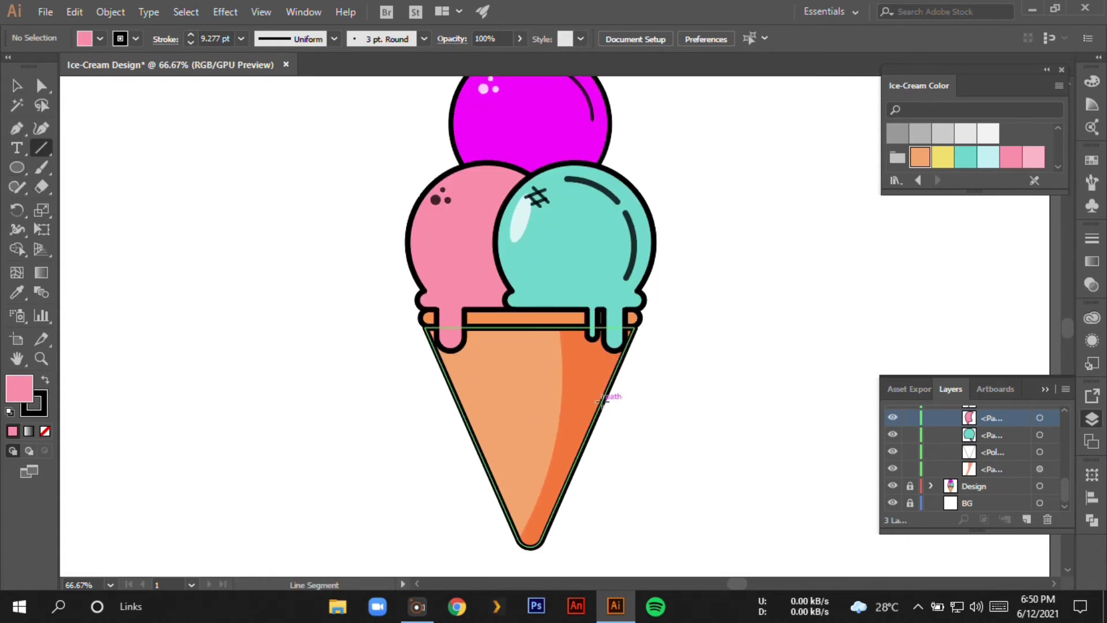
left_click(601, 394)
left_click(515, 346)
left_click_drag(173, 369, 269, 369)
left_click(241, 39)
left_click(262, 179)
Step: Make 40° rotated copies of the line and place three parallel diagonals across the cone's right side
key("v")
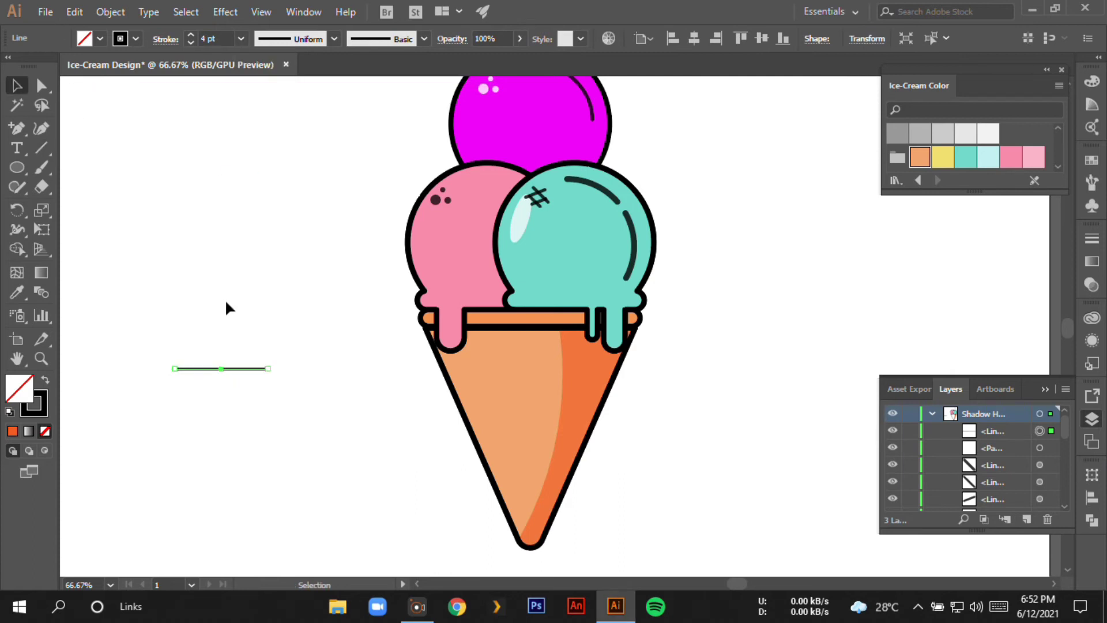
right_click(251, 369)
left_click(499, 320)
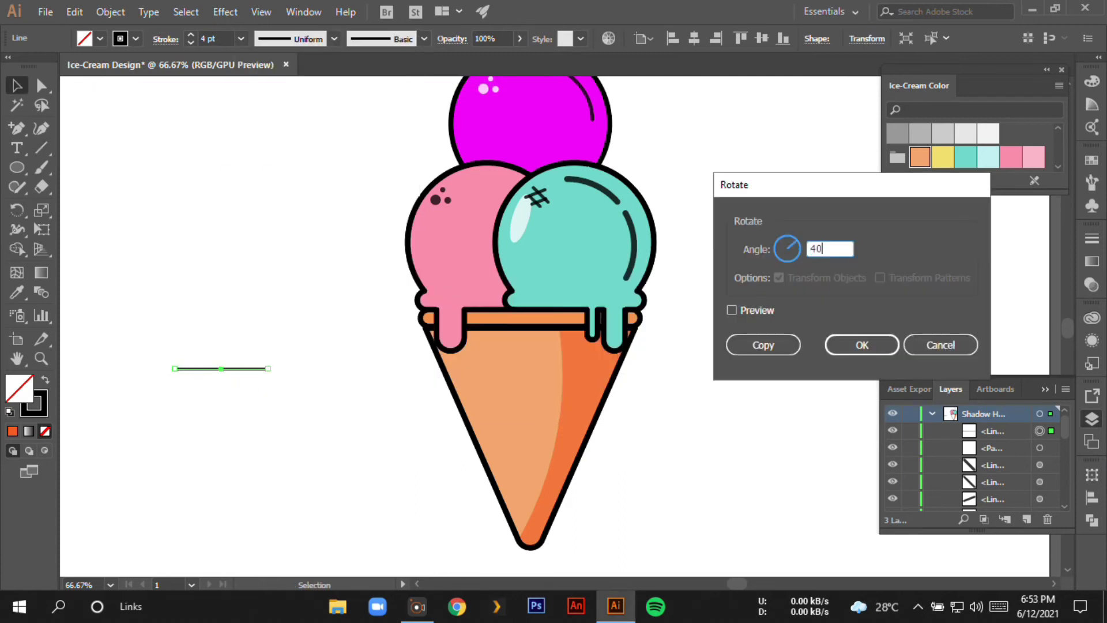
left_click(790, 342)
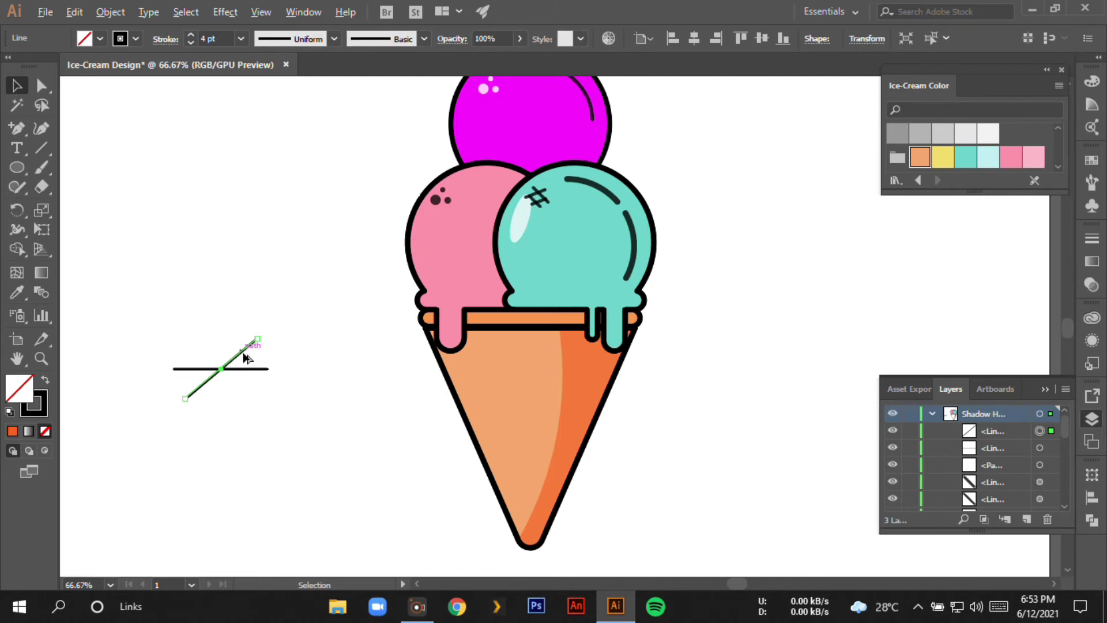
left_click_drag(245, 359, 603, 398)
left_click_drag(535, 441, 533, 430)
left_click_drag(581, 396, 566, 457)
left_click(650, 452)
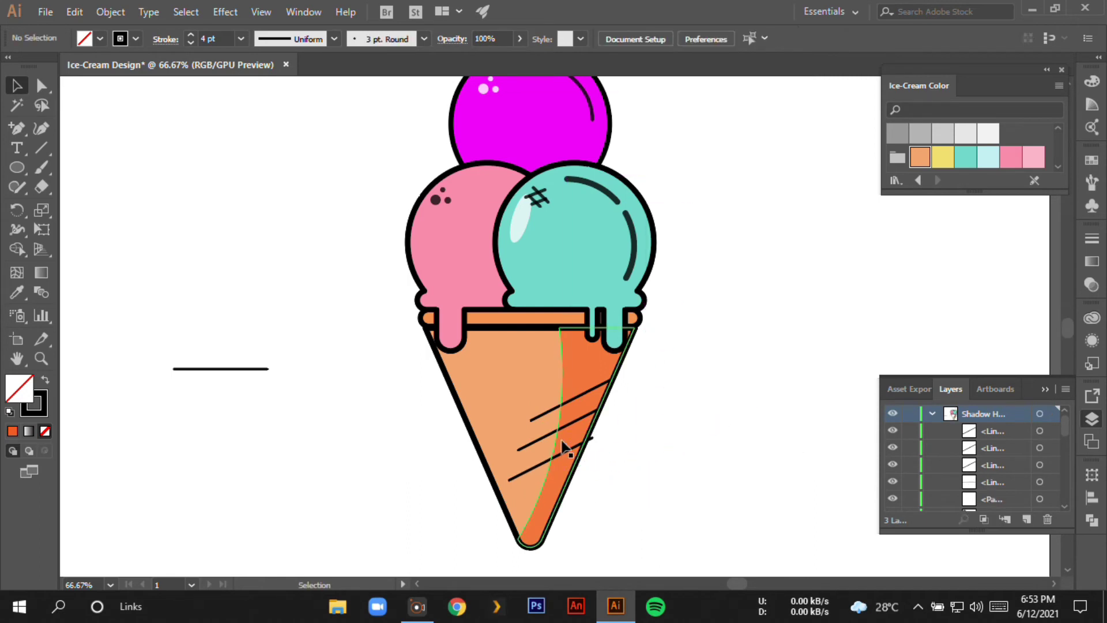
Step: Shorten the three diagonal lines from their left ends
scroll(669, 438, "up", 3)
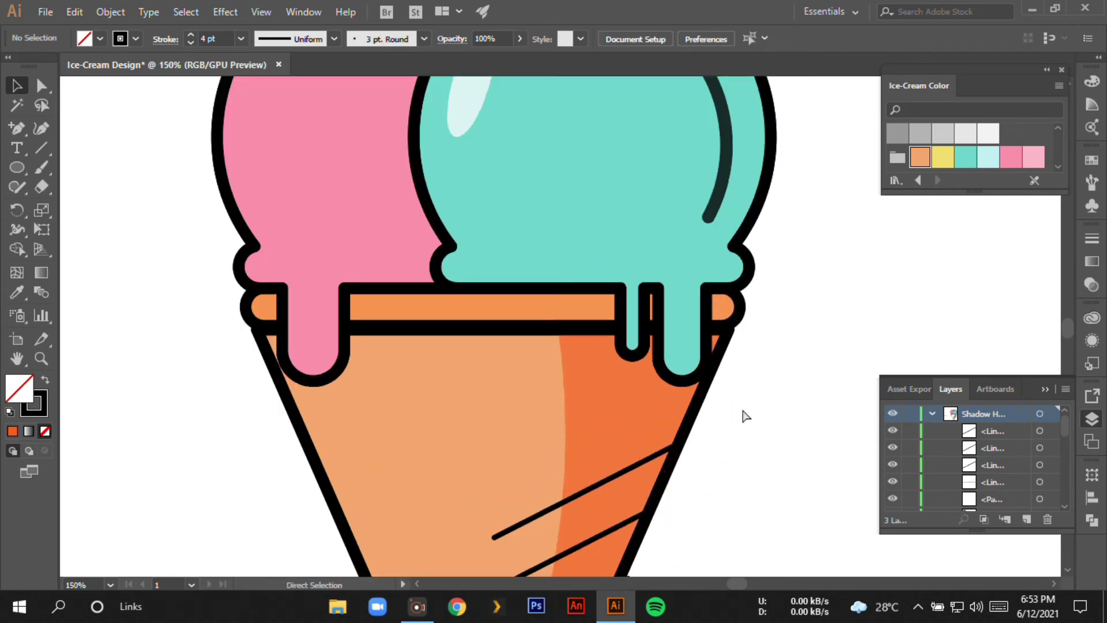
left_click_drag(742, 413, 854, 10)
left_click_drag(496, 408, 485, 412)
key("a")
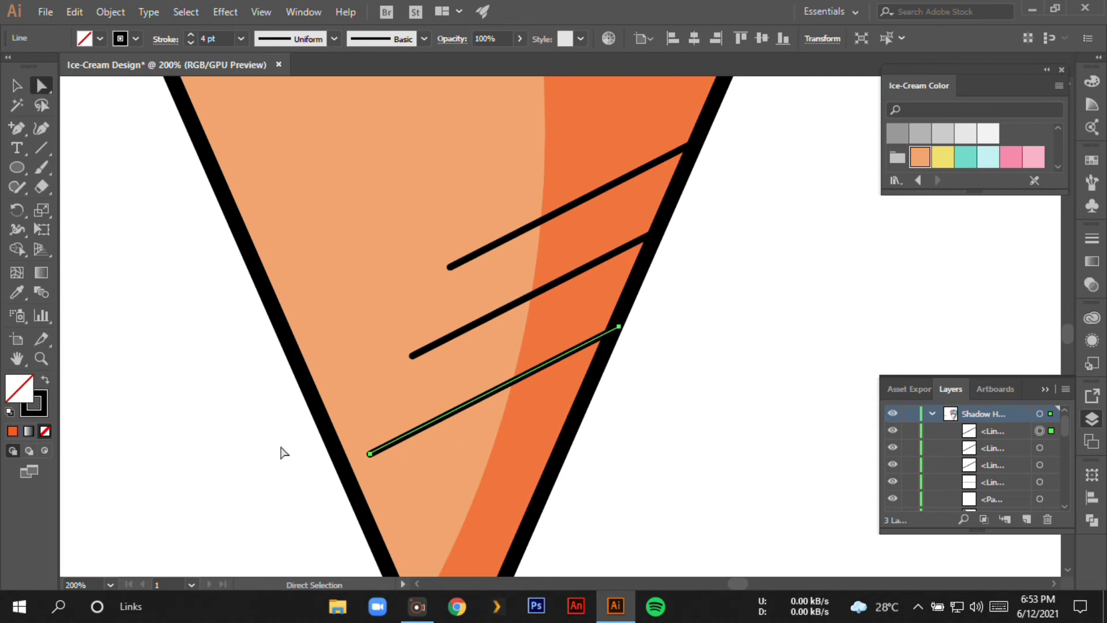
left_click(370, 454)
left_click_drag(371, 455, 411, 432)
left_click_drag(413, 355, 429, 347)
left_click_drag(456, 263, 473, 254)
key("ctrl+minus")
key("ctrl+minus")
key("ctrl+minus")
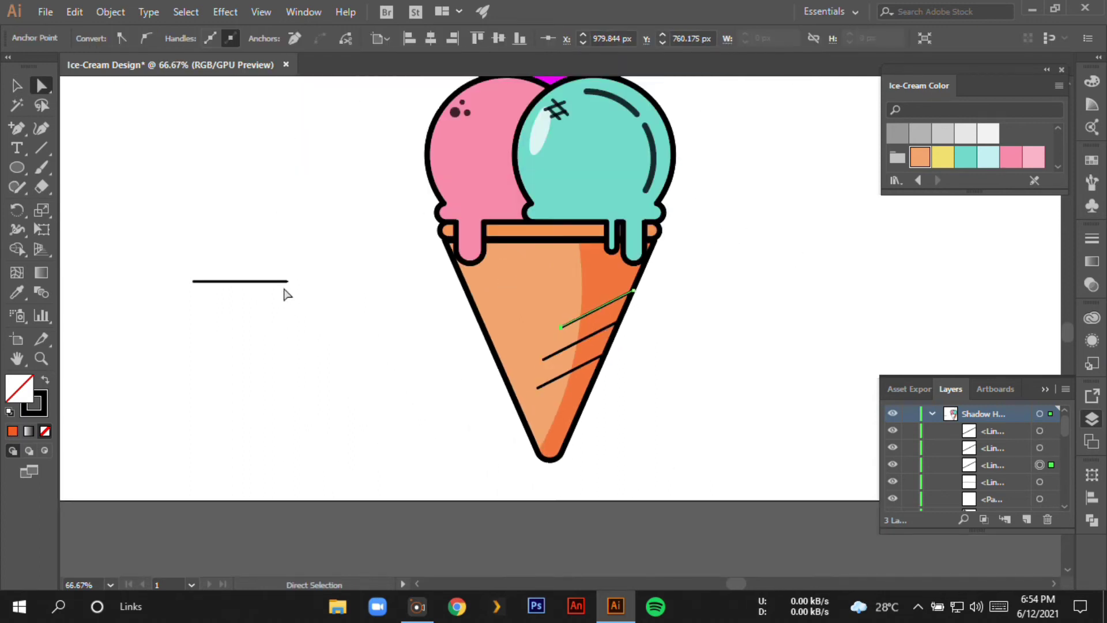
key("v")
Step: Add opposite-slope copies of the line sloping downward across the cone
mouse_move(227, 283)
left_mouse_down()
mouse_move(637, 399)
mouse_move(675, 424)
left_mouse_up()
left_click_drag(631, 366, 550, 369)
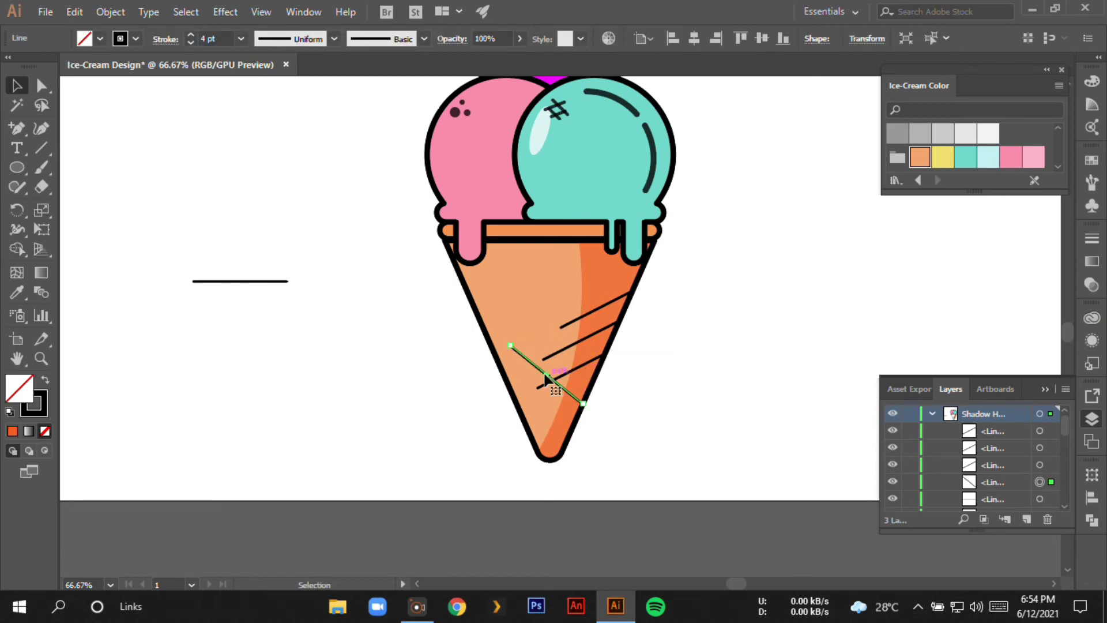
key("a")
left_click_drag(511, 345, 523, 348)
left_click(18, 104)
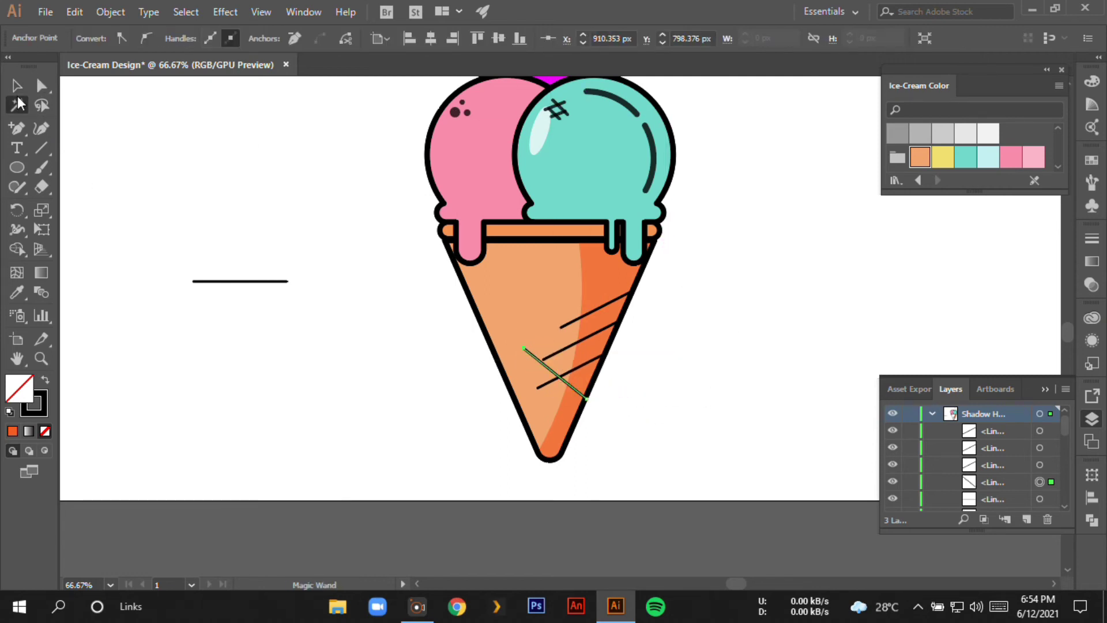
left_click(16, 86)
key("ctrl+plus")
key("ctrl+plus")
key("ctrl+plus")
mouse_move(539, 463)
left_mouse_down()
mouse_move(607, 358)
mouse_move(577, 330)
left_mouse_up()
mouse_move(615, 362)
left_mouse_down()
mouse_move(582, 421)
mouse_move(671, 247)
left_mouse_up()
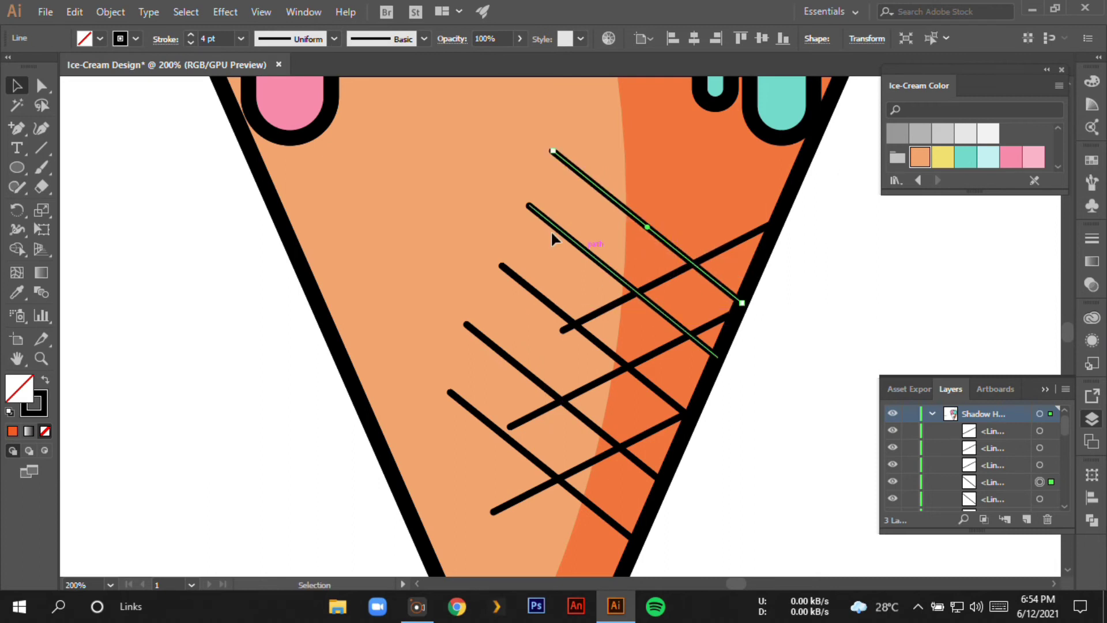
Step: Trim the upper ends of the downward diagonals to fit the cone
key("a")
left_click_drag(553, 152, 605, 202)
left_click_drag(528, 205, 585, 250)
left_click_drag(606, 202, 658, 235)
left_click_drag(515, 274, 545, 300)
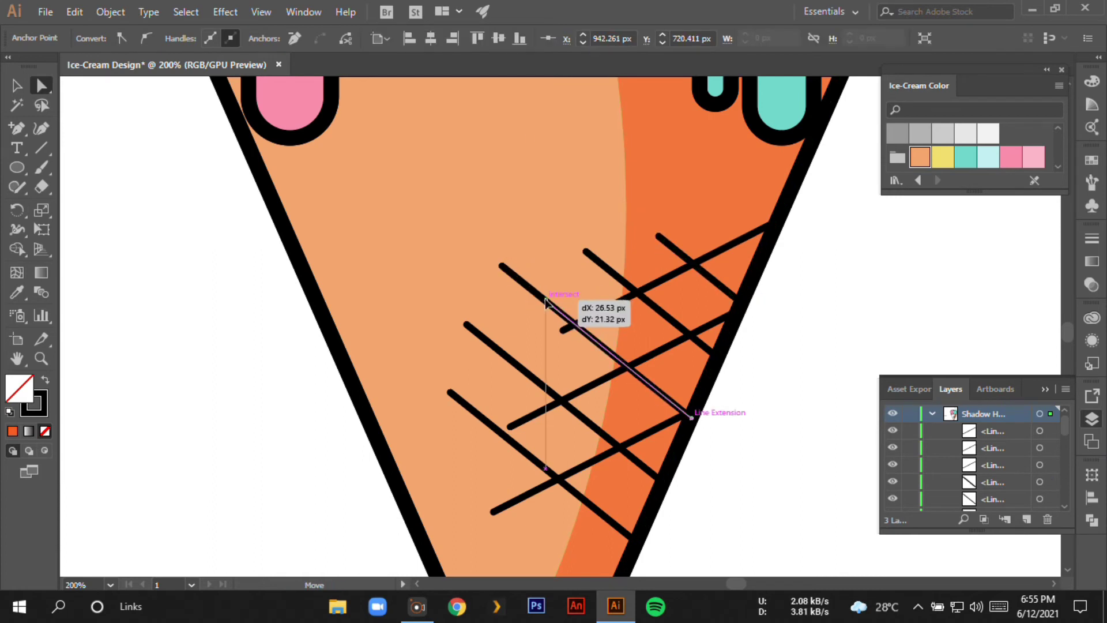
left_click(467, 326)
left_click_drag(467, 326, 541, 384)
mouse_move(544, 300)
left_mouse_down()
mouse_move(584, 335)
mouse_move(558, 316)
left_mouse_up()
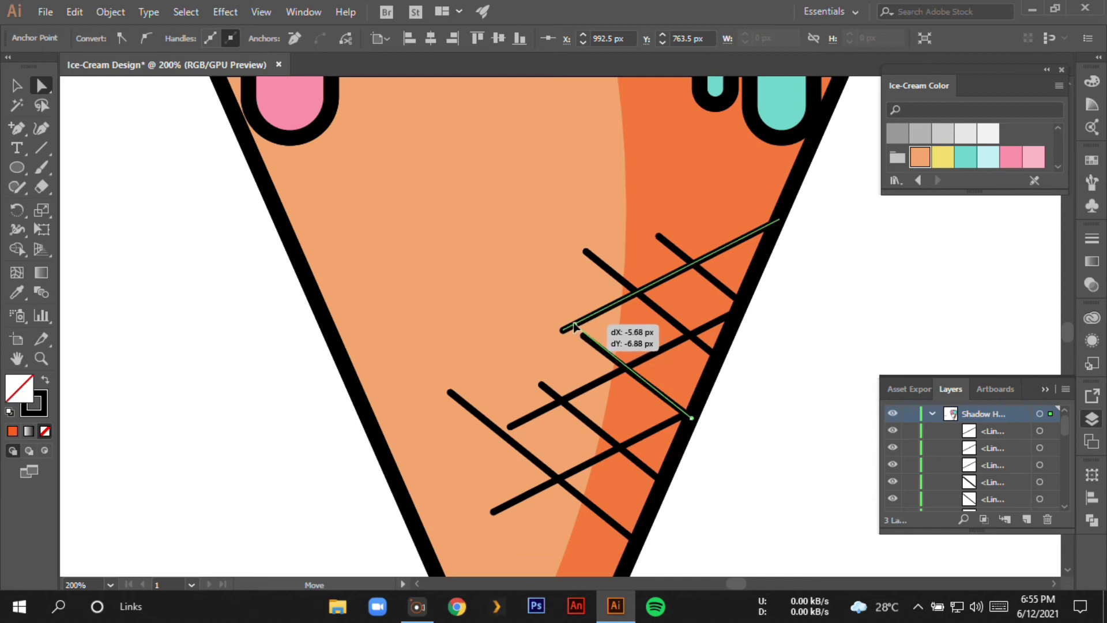
left_click_drag(449, 393, 549, 472)
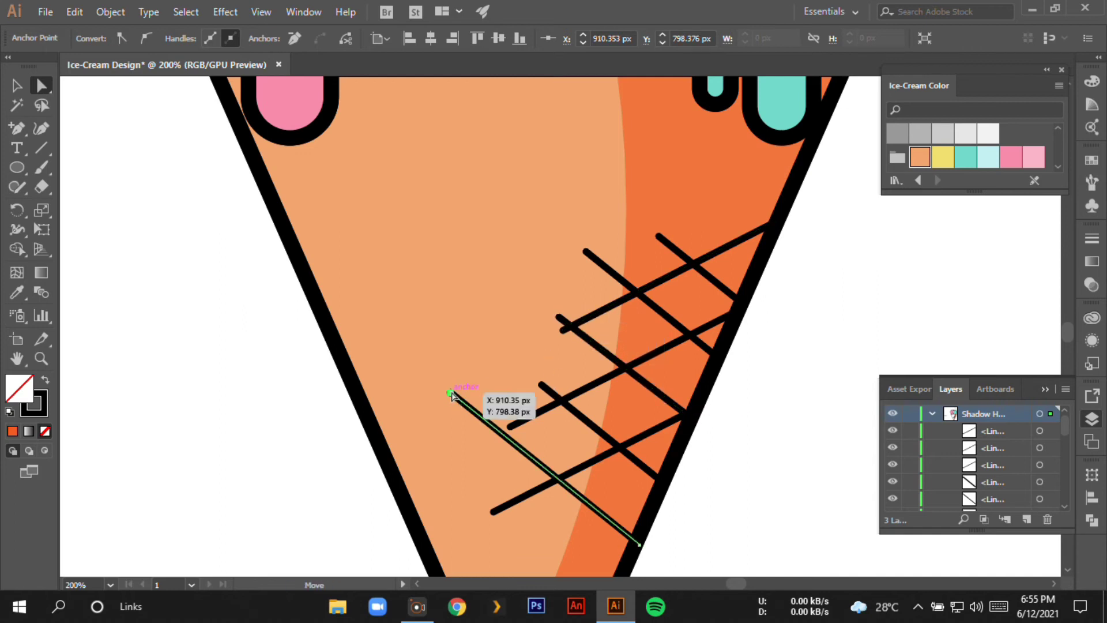
Step: Align the lattice lines' ends with the lattice edge to finish the waffle grid
mouse_move(492, 511)
left_mouse_down()
mouse_move(528, 493)
mouse_move(498, 432)
left_mouse_up()
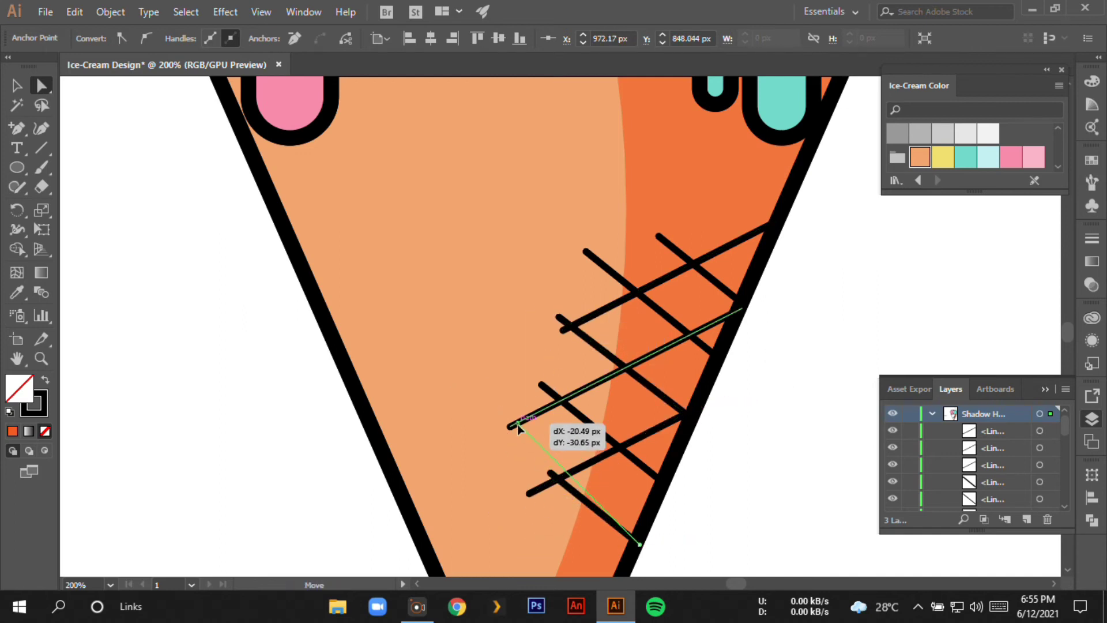
left_click(511, 428)
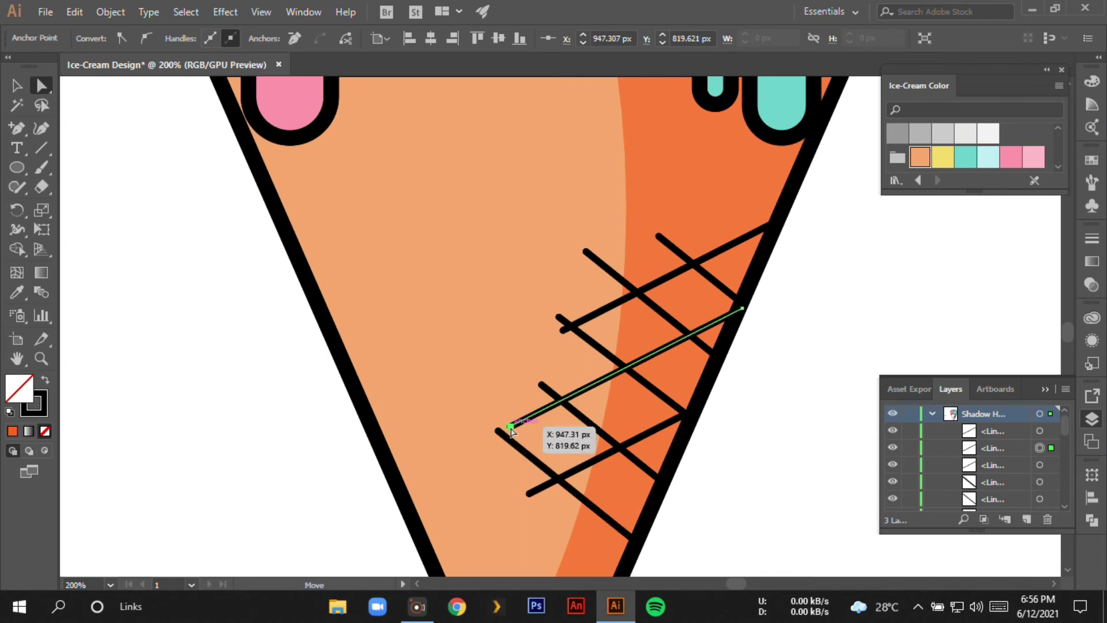
left_click(773, 393)
left_click_drag(528, 417, 498, 431)
left_click_drag(563, 330, 505, 359)
left_click_drag(585, 251, 624, 282)
mouse_move(659, 236)
left_mouse_down()
mouse_move(695, 272)
mouse_move(686, 257)
left_mouse_up()
left_click(705, 259)
left_click_drag(497, 351, 505, 359)
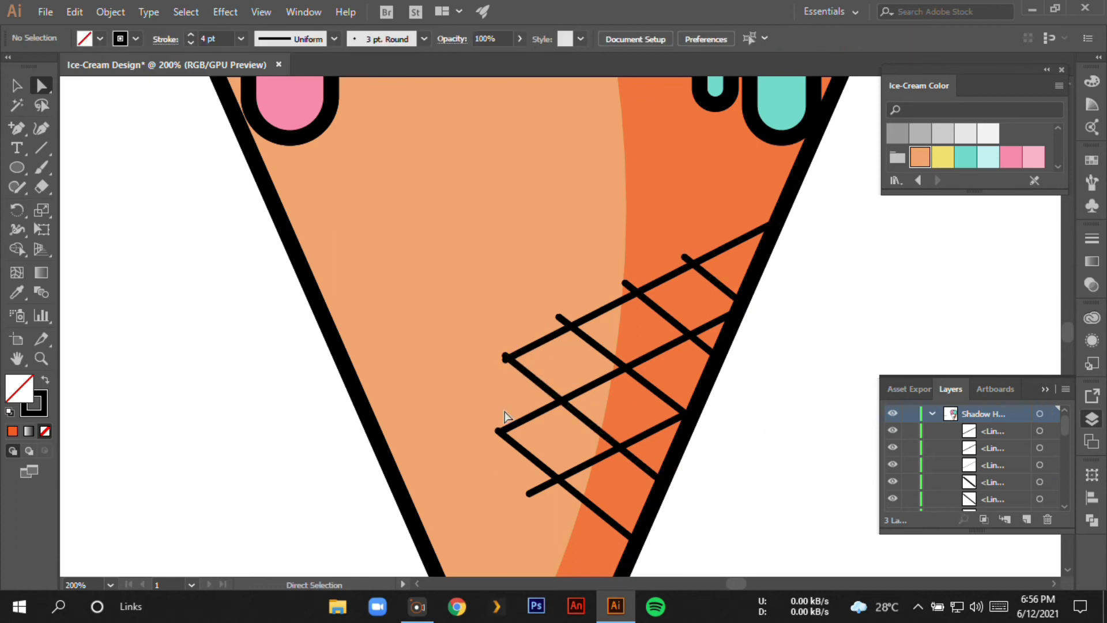
Step: Set the waffle lattice lines to 80% opacity
key("ctrl+minus")
key("ctrl+0")
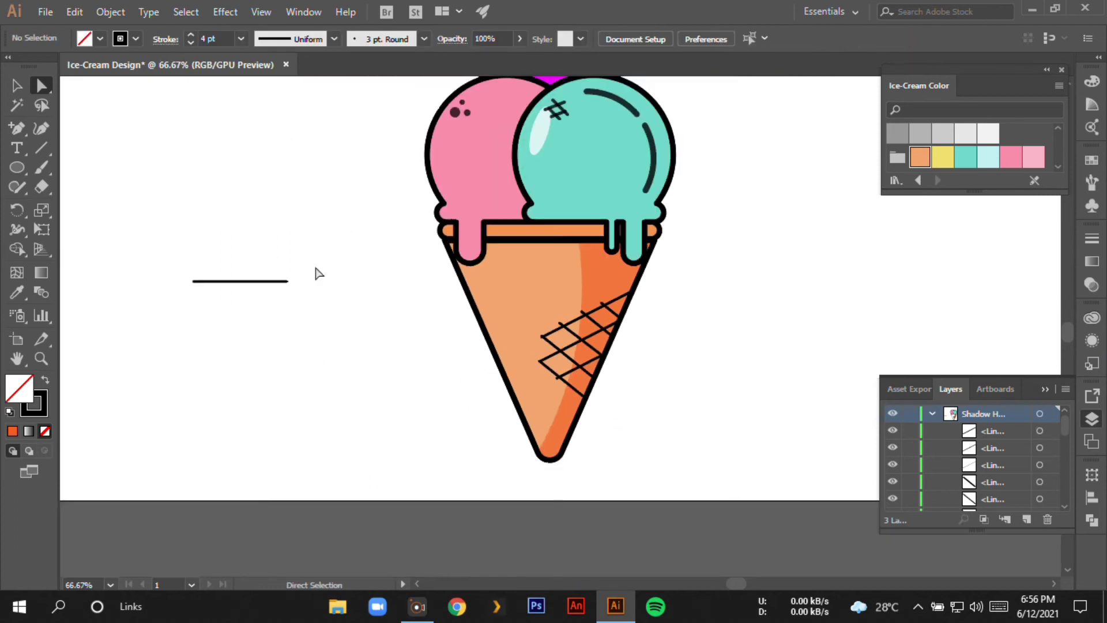
left_click(283, 279)
key("ctrl+plus")
key("v")
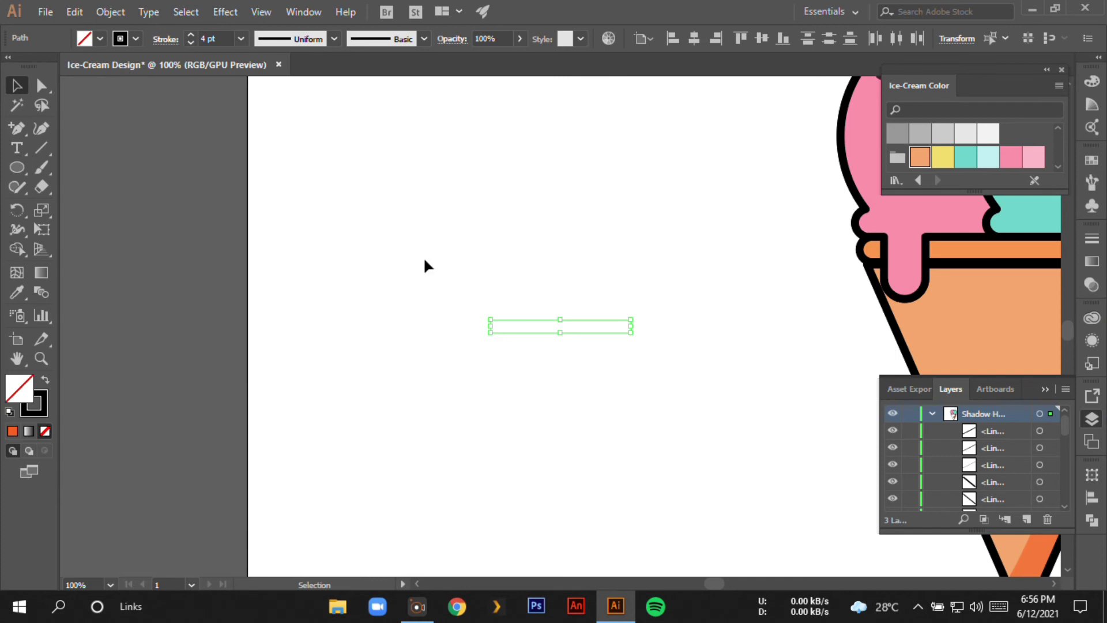
left_click(631, 398)
left_click_drag(631, 398, 158, 303)
left_click(589, 311)
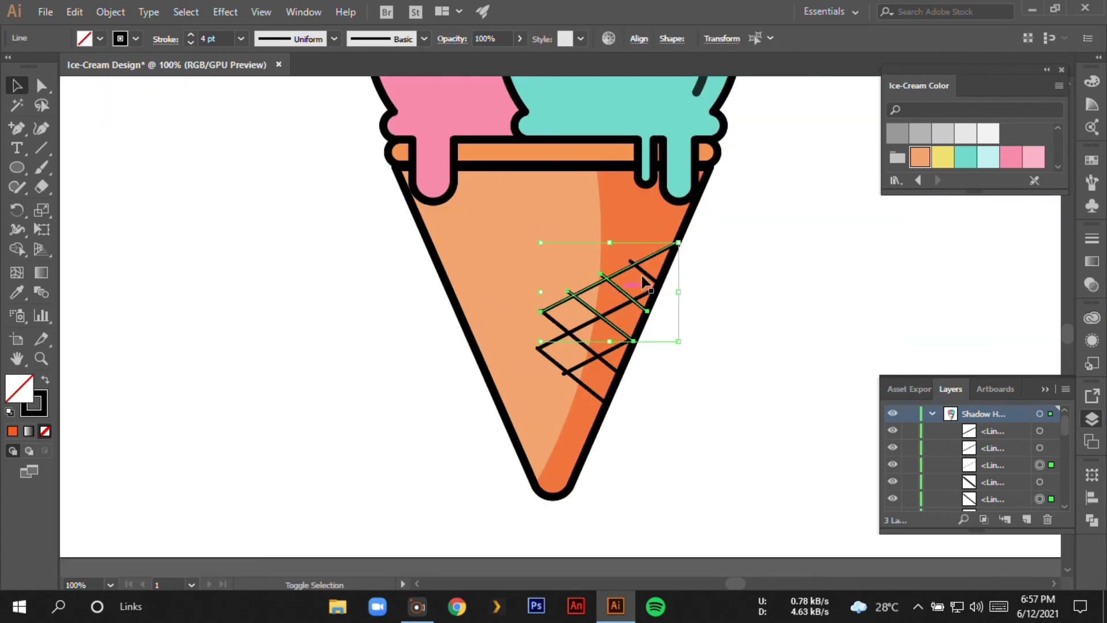
key("8")
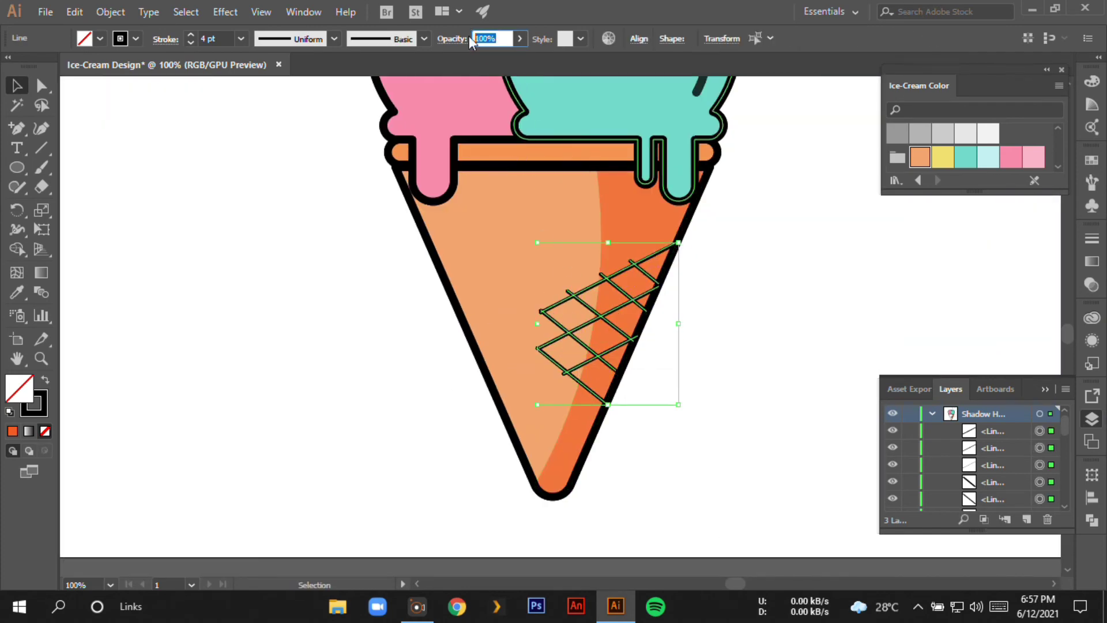
left_click(854, 314)
key("ctrl+minus")
key("ctrl+minus")
key("ctrl+minus")
key("ctrl+plus")
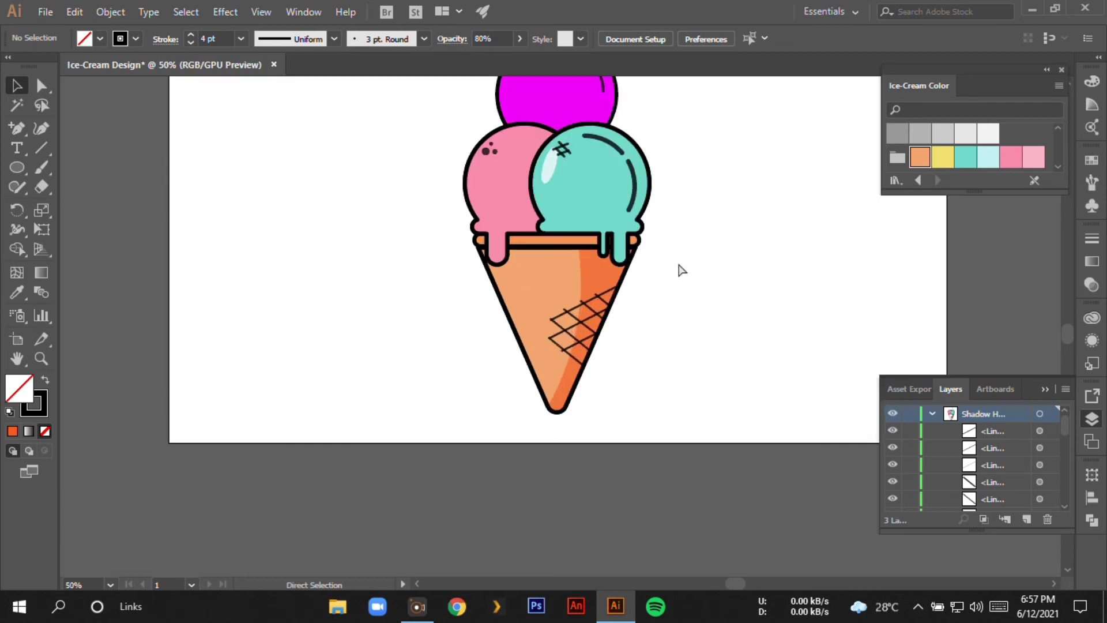
key("ctrl+plus")
key("ctrl+minus")
key("ctrl+minus")
Step: Draw a small circle left of the ice cream with a curved stem on top
key("l")
left_click_drag(327, 276, 353, 307)
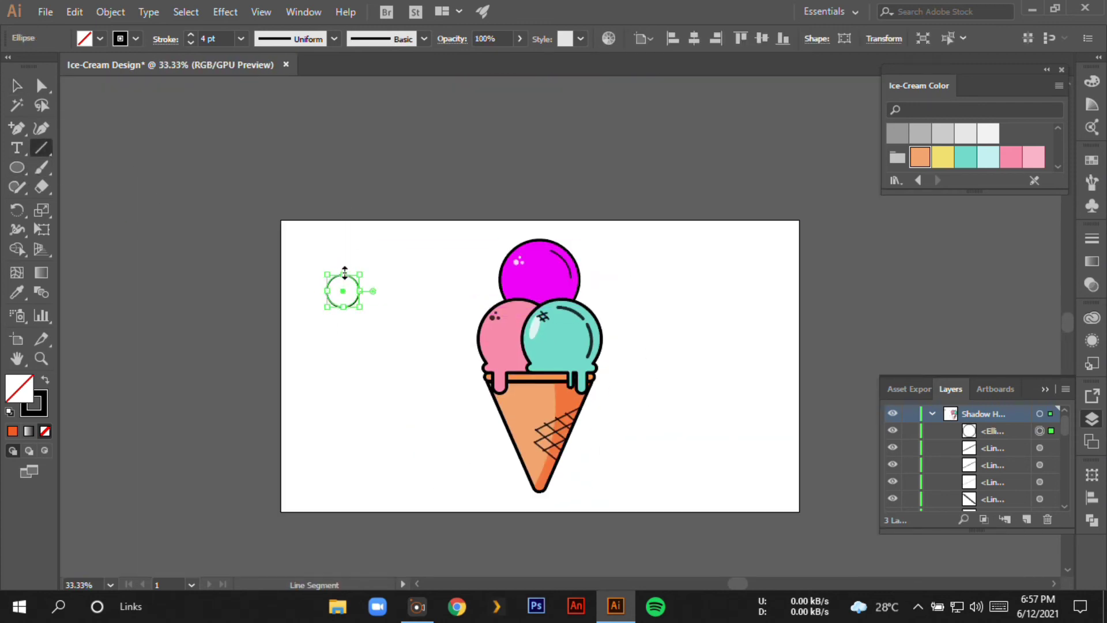
key("ctrl+plus")
key("backslash")
mouse_move(560, 294)
left_mouse_down()
mouse_move(560, 255)
mouse_move(556, 276)
left_mouse_up()
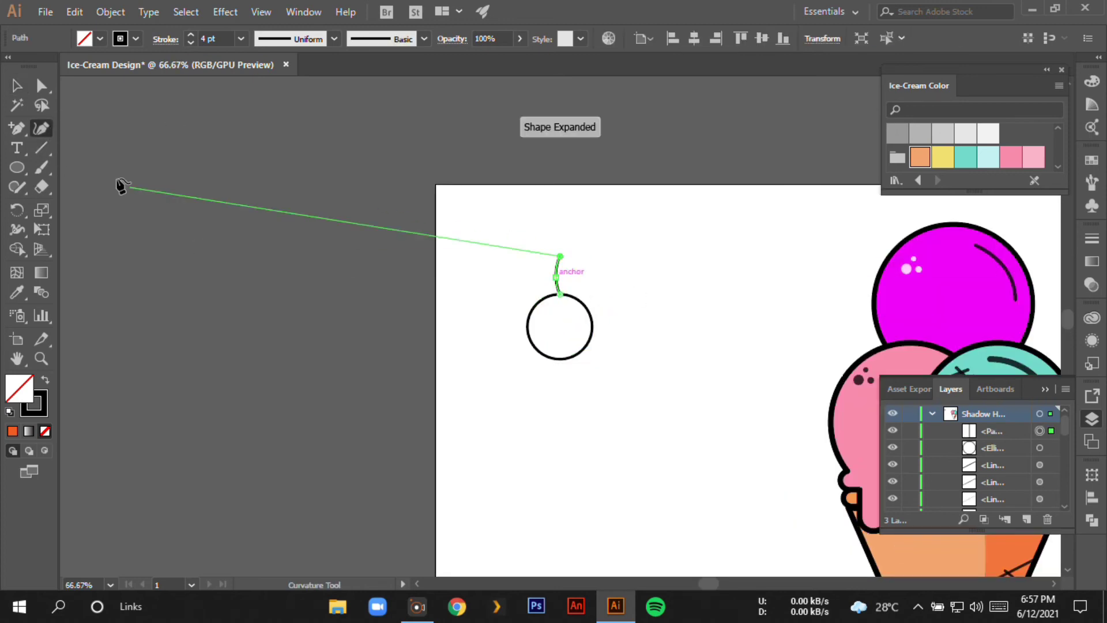
key("v")
left_click(546, 304)
Step: Fill the circle with red and convert it into a gradient mesh
left_click(100, 38)
left_click(56, 66)
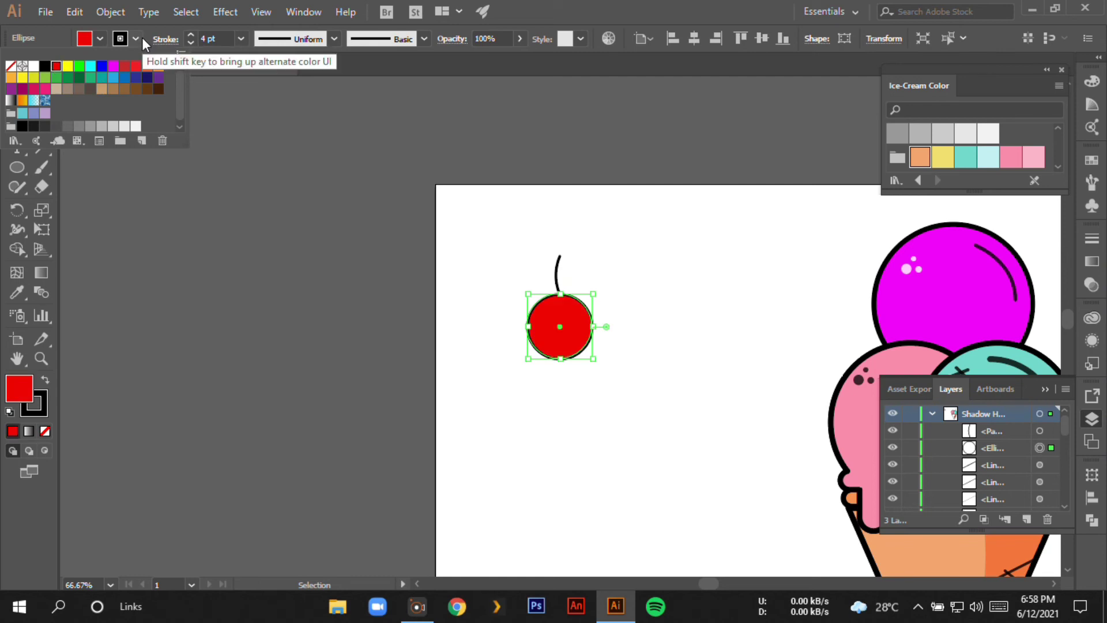
left_click(463, 268)
left_click(542, 309)
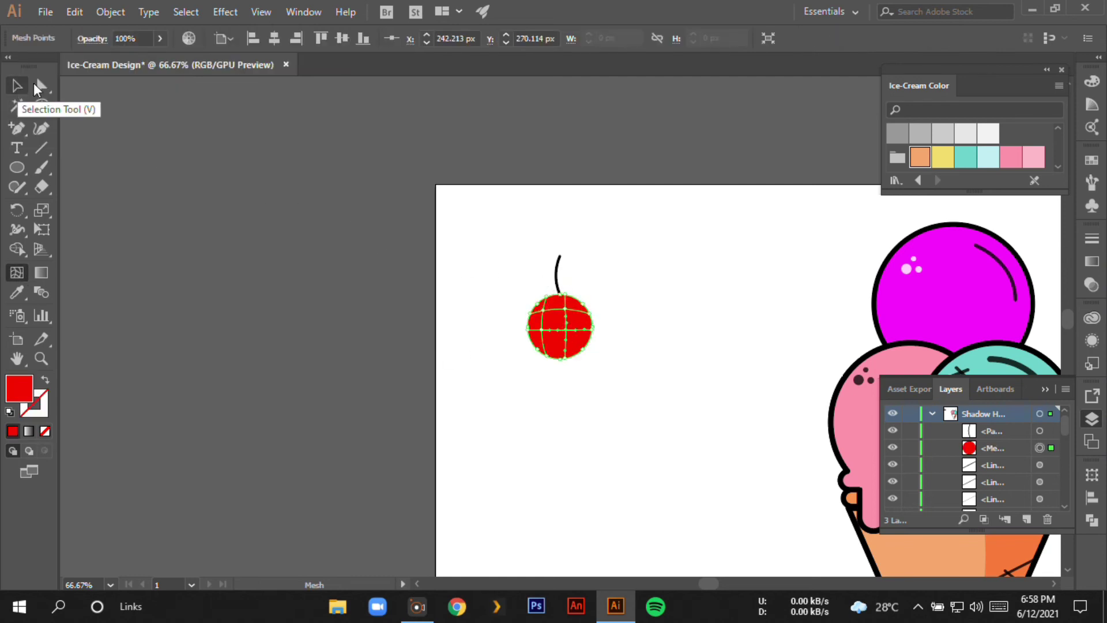
Step: Recolour the cherry's mesh points in dark red and bright red
left_click(36, 86)
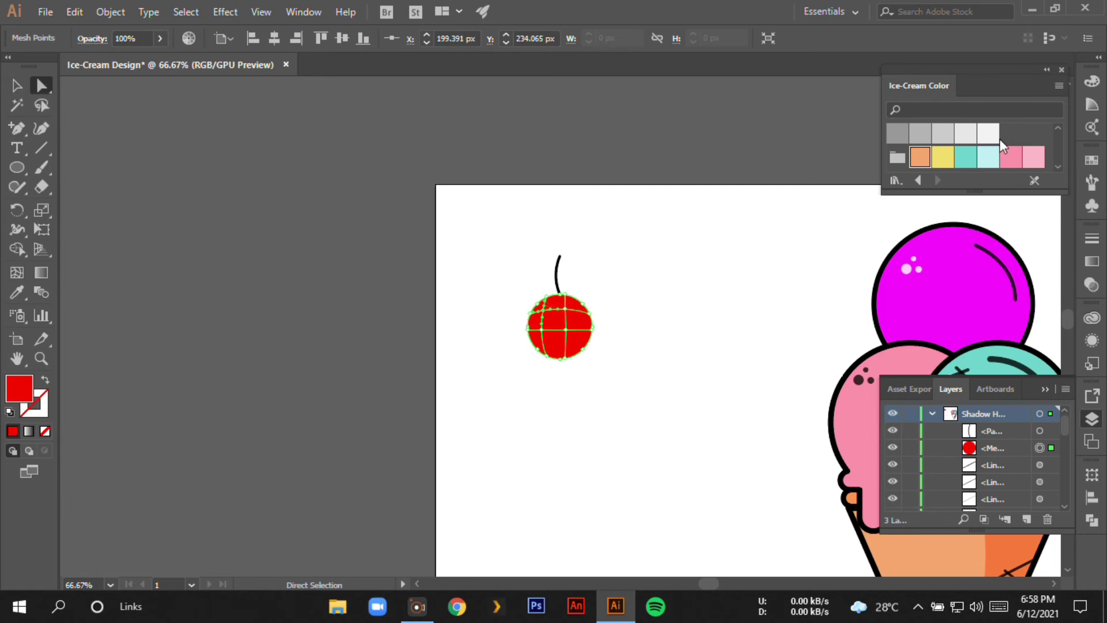
scroll(999, 141, "up", 5)
left_click(920, 156)
left_click(921, 160)
left_click(553, 421)
left_click(564, 317)
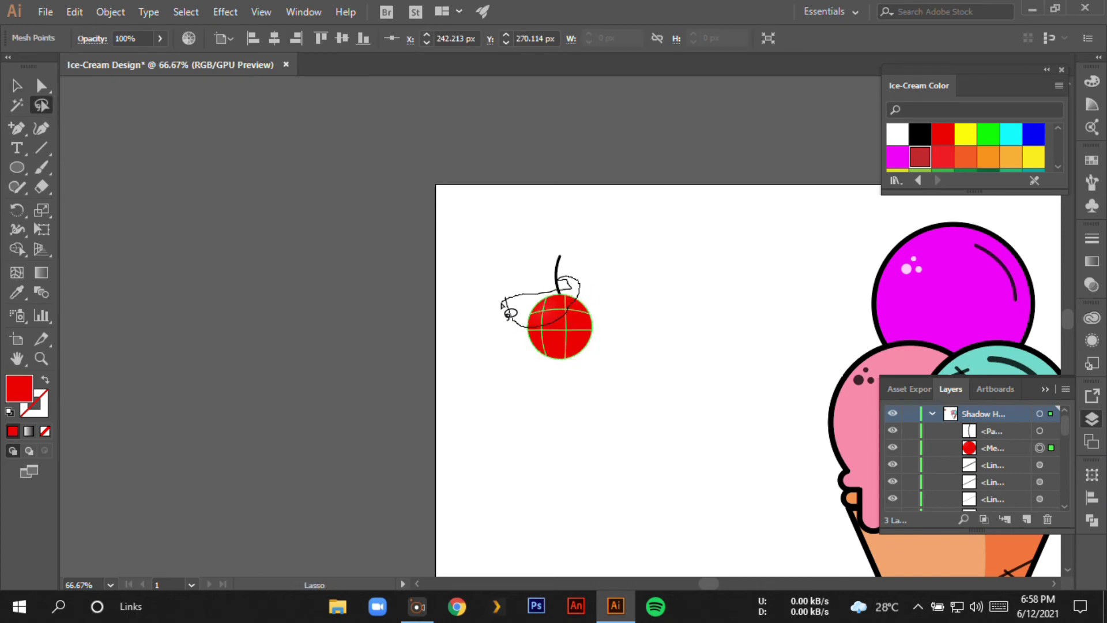
left_click_drag(507, 312, 508, 315)
left_click(944, 156)
Step: Marquee-select the cherry together with its stem
key("v")
left_click(111, 264)
left_click(558, 280)
left_click(136, 241)
left_click_drag(507, 195, 635, 380)
left_click(635, 379)
key("ctrl+minus")
left_click_drag(531, 275, 599, 376)
Step: Group the cherry with its stem and move it between the magenta, pink and teal scoops
key("ctrl+g")
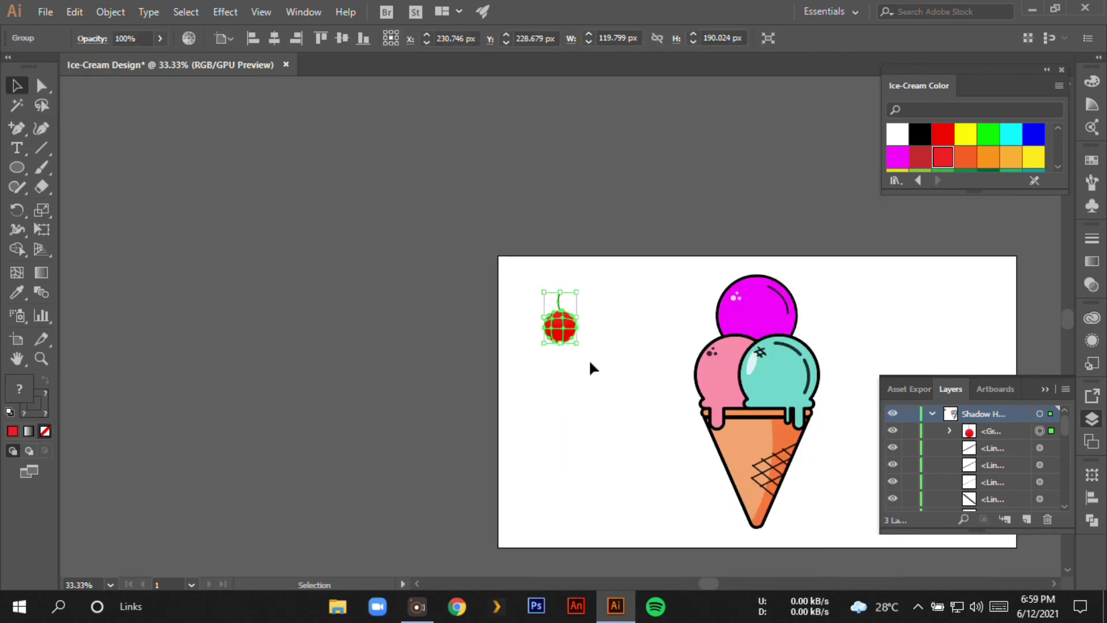
mouse_move(562, 324)
left_mouse_down()
mouse_move(759, 292)
mouse_move(759, 329)
left_mouse_up()
left_click(781, 260)
left_click(853, 304)
Step: Scale the cherry group down to a small size
key("ctrl+1")
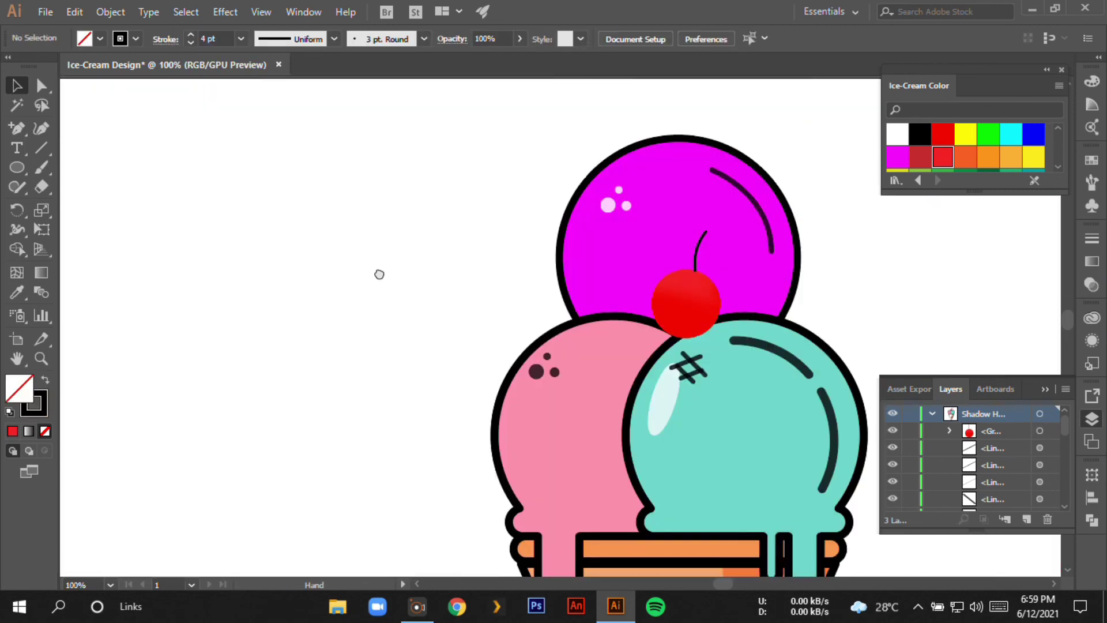
left_click_drag(379, 274, 249, 274)
left_click(556, 303)
mouse_move(522, 337)
left_mouse_down()
mouse_move(495, 319)
mouse_move(511, 330)
left_mouse_up()
left_click(829, 296)
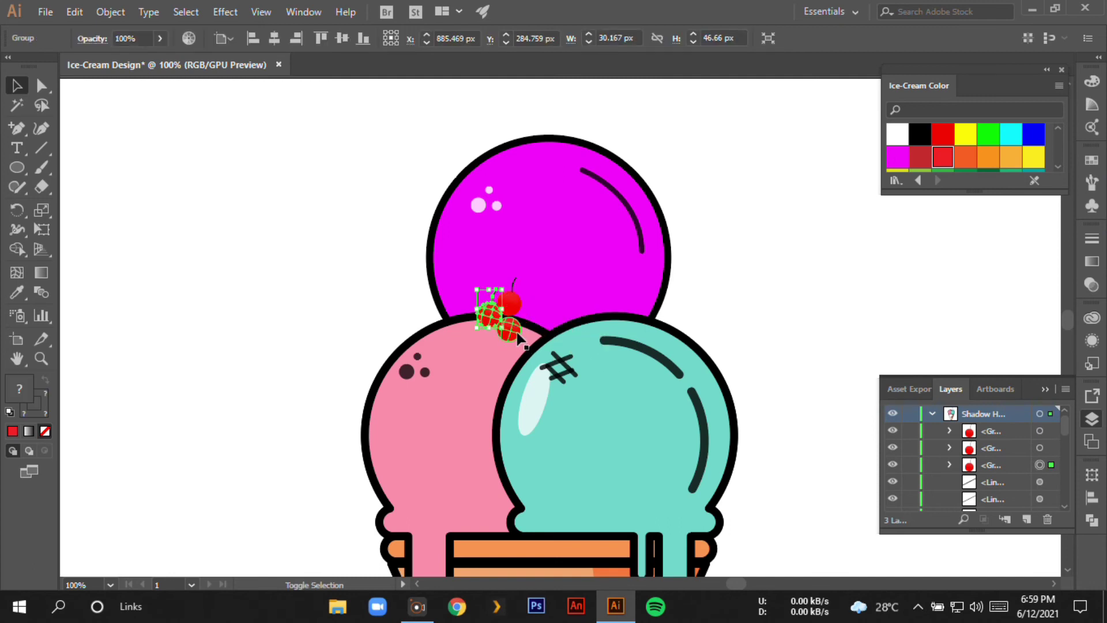
Step: Alt-drag two copies of the cherry and arrange all three into a tight cluster
key("ctrl+shift+a")
mouse_move(492, 317)
left_mouse_down()
mouse_move(545, 317)
mouse_move(553, 340)
mouse_move(747, 312)
mouse_move(551, 351)
mouse_move(546, 340)
left_mouse_up()
left_click(545, 317)
left_click(747, 291)
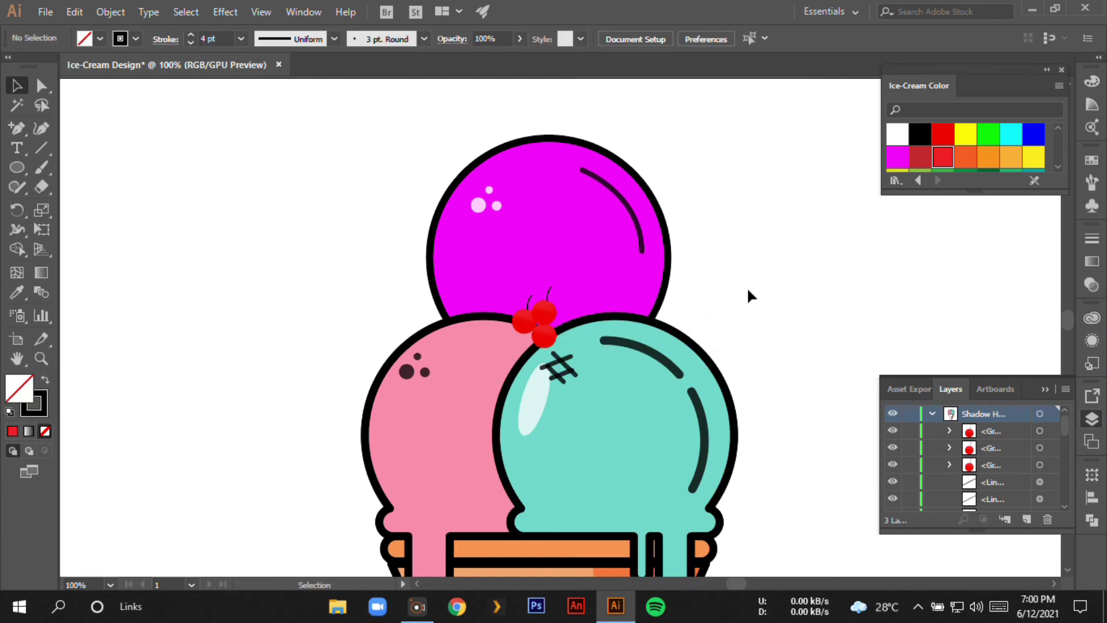
left_click(546, 315)
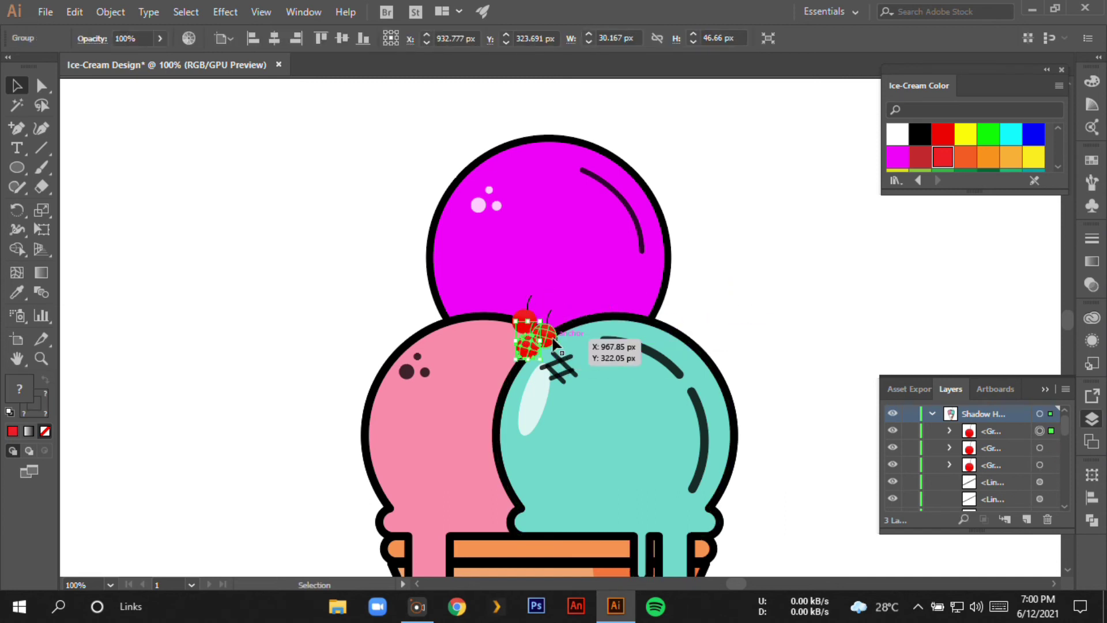
left_click(742, 291)
left_click_drag(532, 322, 562, 329)
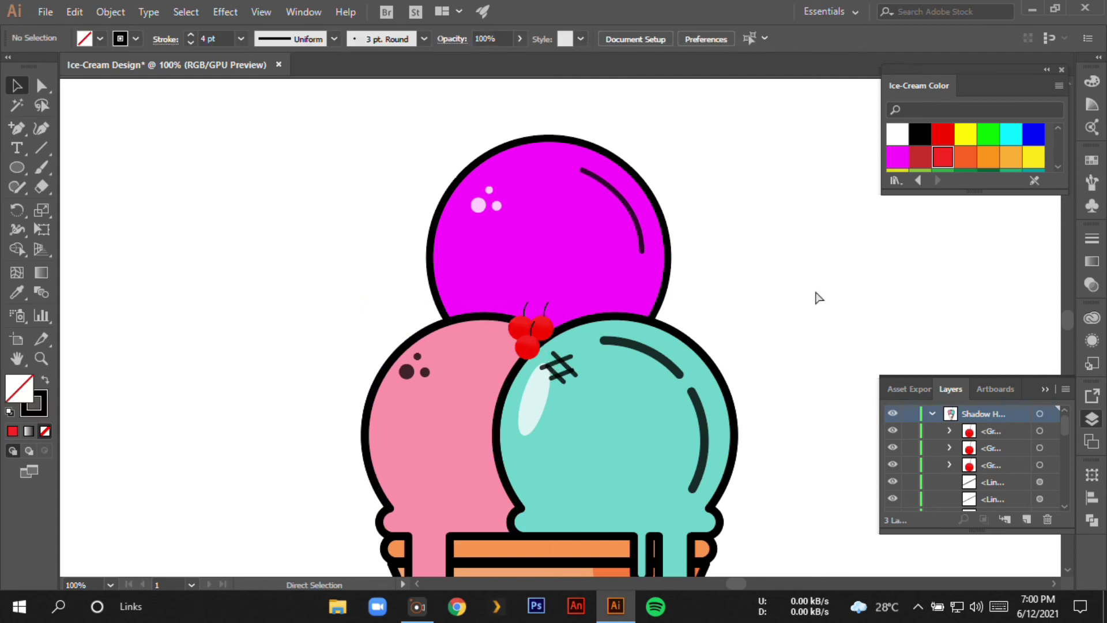
key("ctrl+equal")
key("ctrl+equal")
key("ctrl+equal")
Step: Draw a small white highlight circle on the left cherry with no stroke and 65% opacity
key("l")
left_click_drag(380, 302, 384, 312)
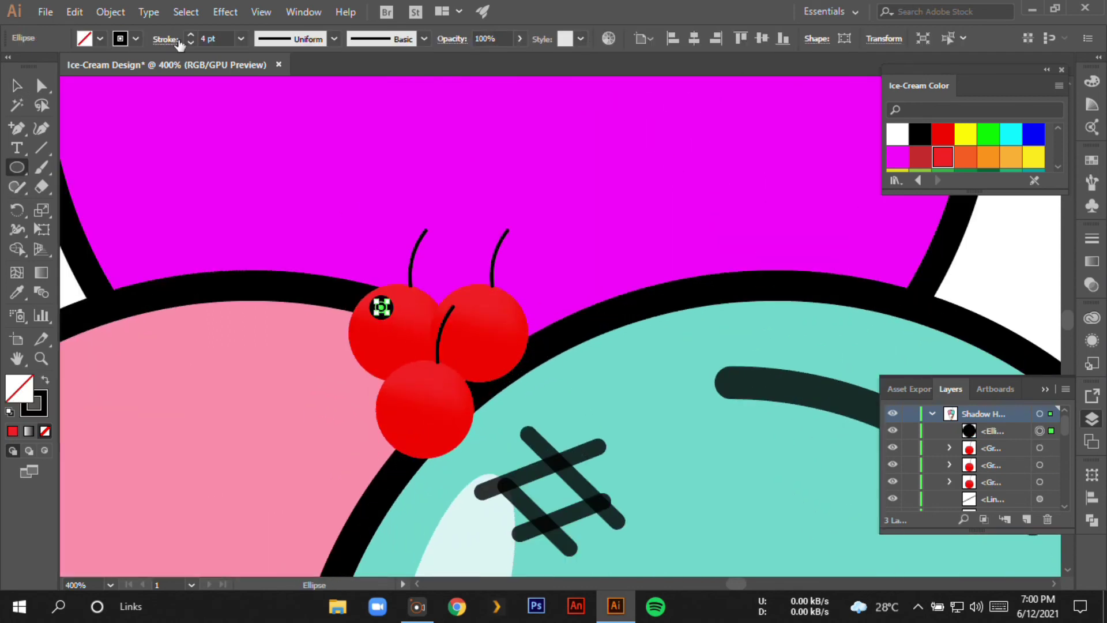
left_click(136, 39)
key("Escape")
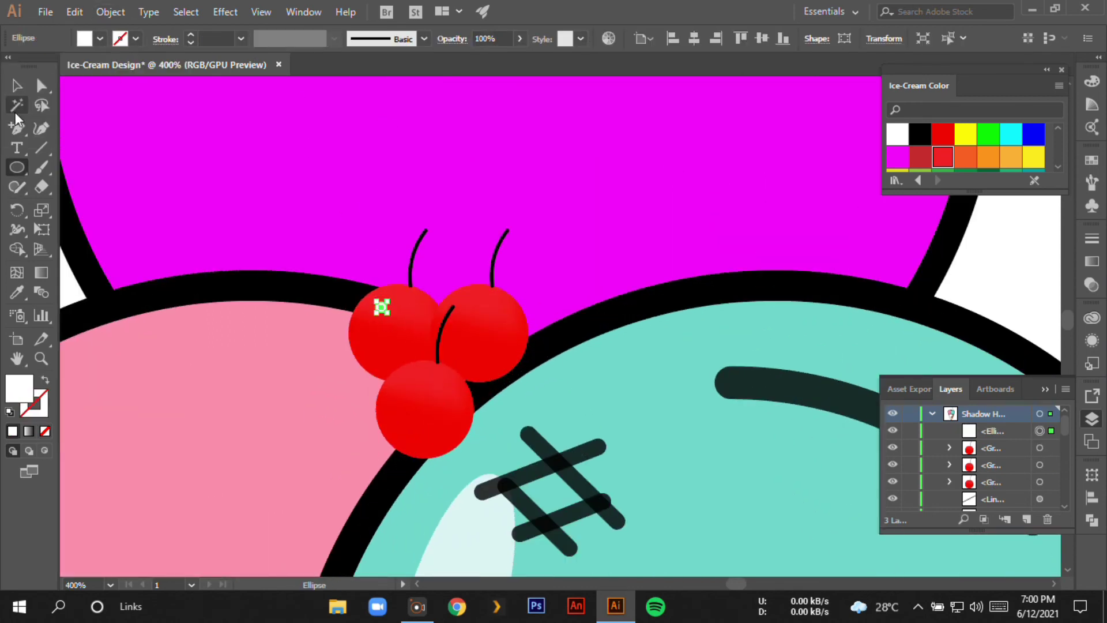
left_click(487, 39)
type("65")
key("Return")
key("ctrl+shift+a")
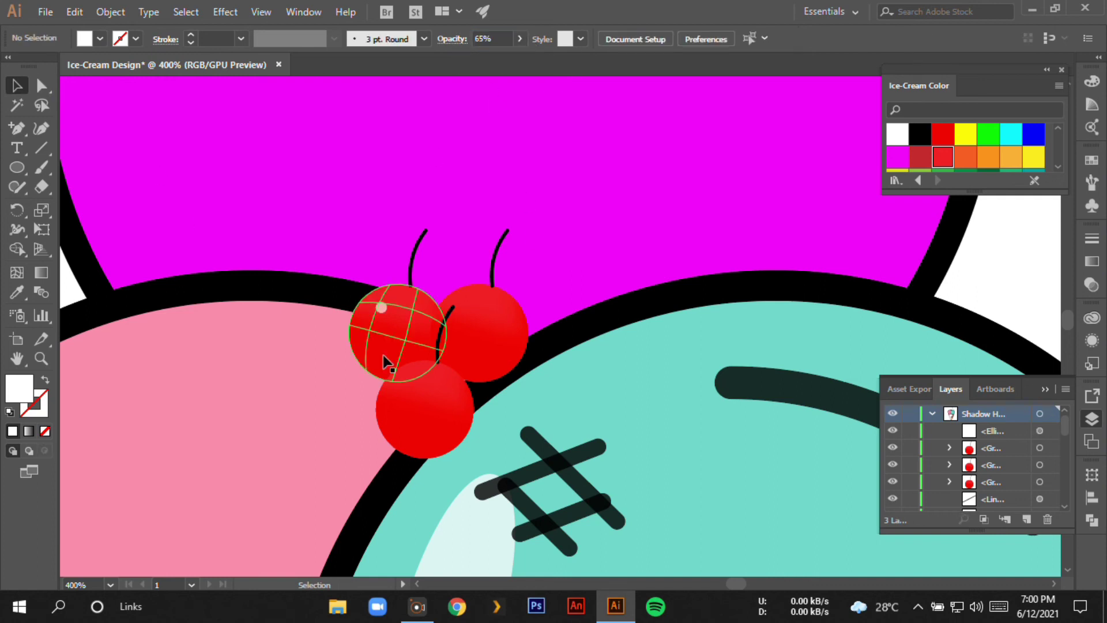
key("ctrl+equal")
key("ctrl+equal")
key("ctrl+equal")
Step: Alt-drag copies of the highlight dot onto the other cherries and shrink one
left_click(502, 173)
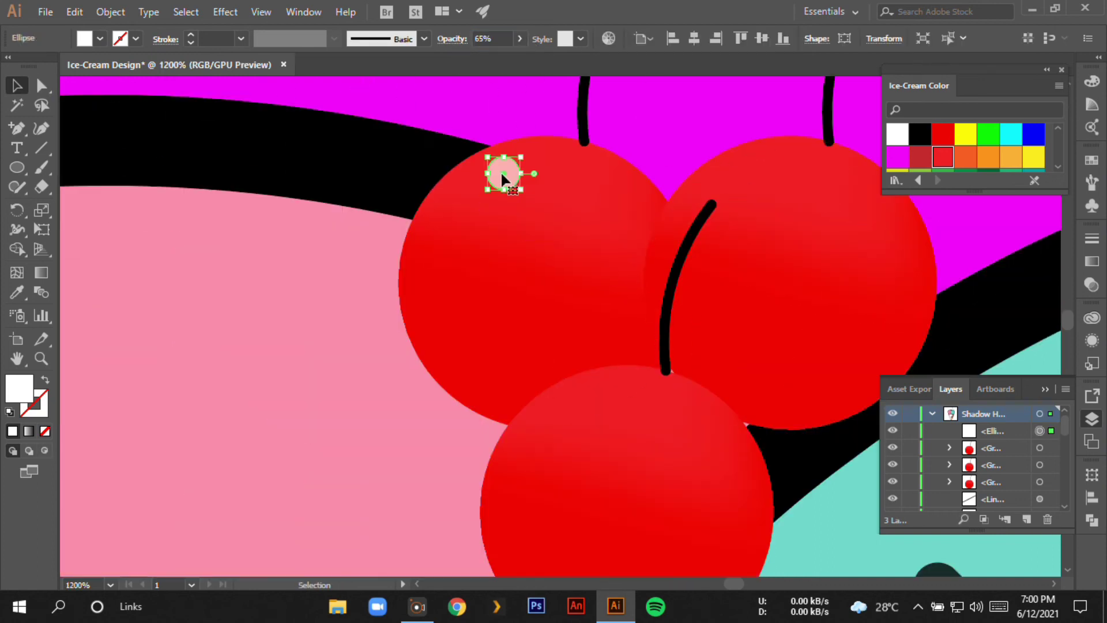
mouse_move(502, 175)
left_mouse_down()
mouse_move(487, 205)
mouse_move(522, 202)
mouse_move(537, 218)
left_mouse_up()
left_click(487, 205)
mouse_move(472, 189)
left_mouse_down()
mouse_move(486, 203)
mouse_move(540, 151)
mouse_move(780, 168)
mouse_move(565, 346)
left_mouse_up()
key("ctrl+minus")
key("ctrl+minus")
key("ctrl+minus")
key("ctrl+minus")
key("ctrl+minus")
left_click(210, 285)
key("ctrl+minus")
key("ctrl+minus")
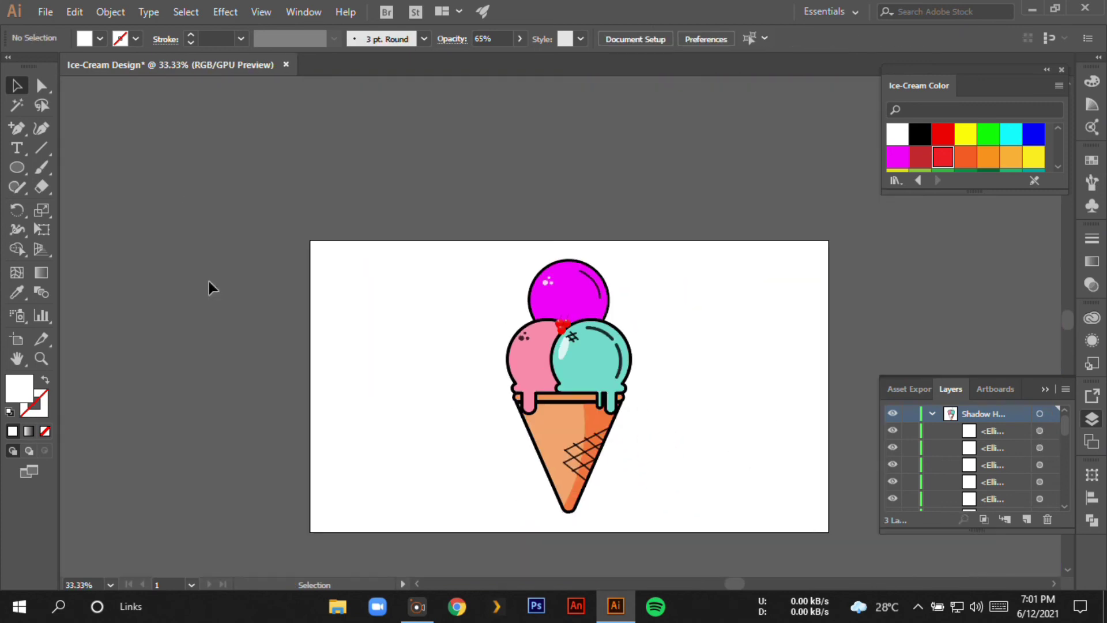
Step: Create a 1920×1080 px rectangle on the BG layer
left_click(1092, 421)
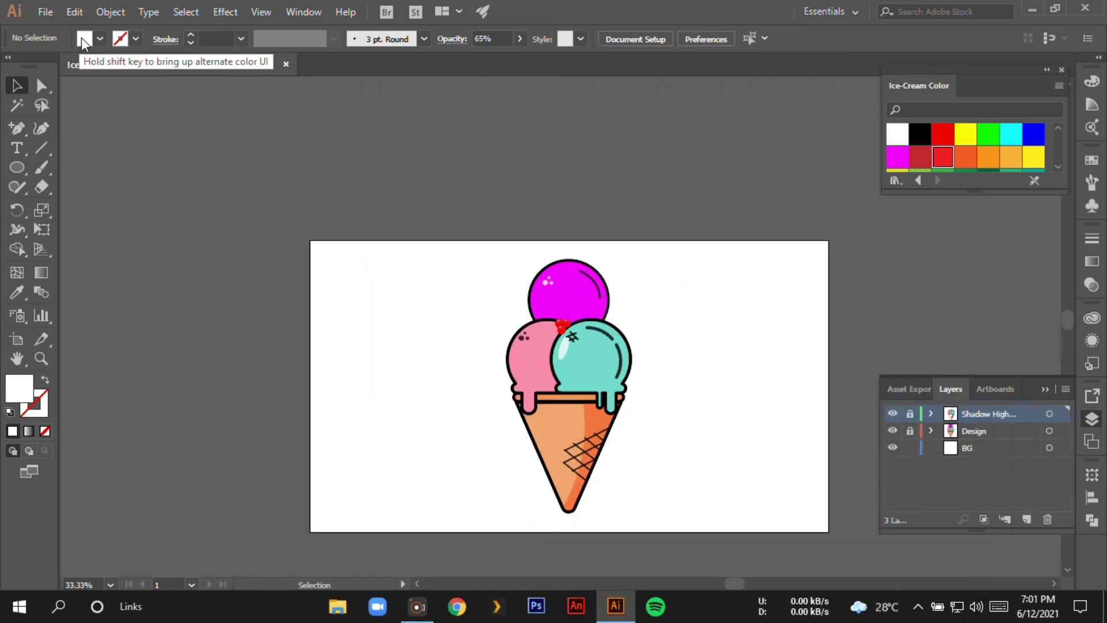
left_click(16, 167)
left_click(97, 167)
left_click(967, 448)
left_click(441, 323)
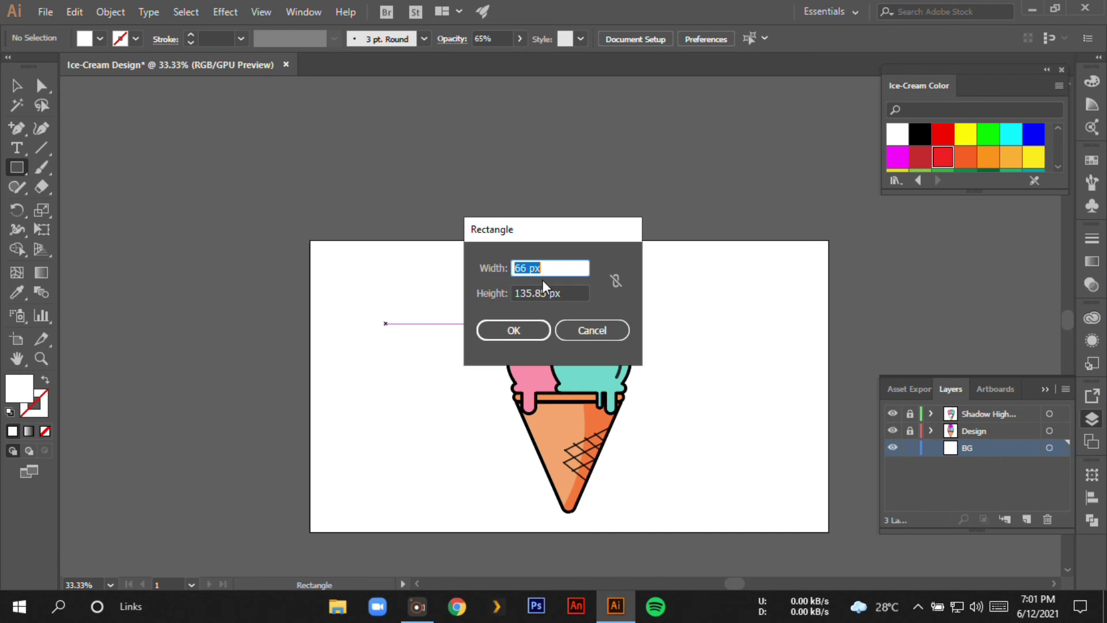
key("Tab")
key("Return")
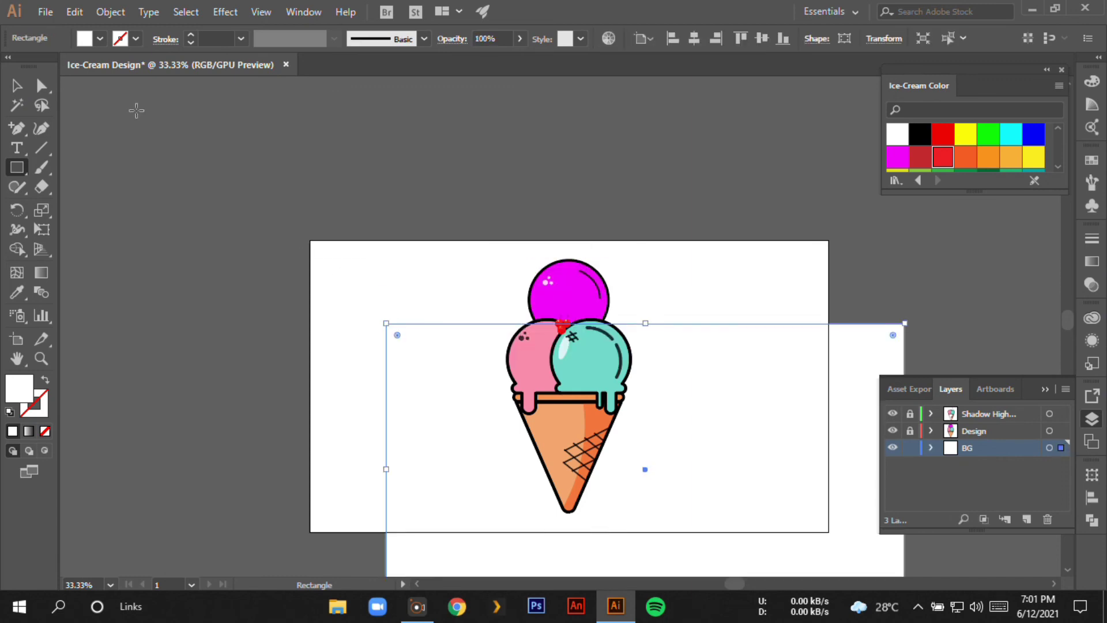
Step: Fill the rectangle pastel pink and centre it horizontally and vertically on the artboard
scroll(986, 161, "down", 2)
left_click(1035, 157)
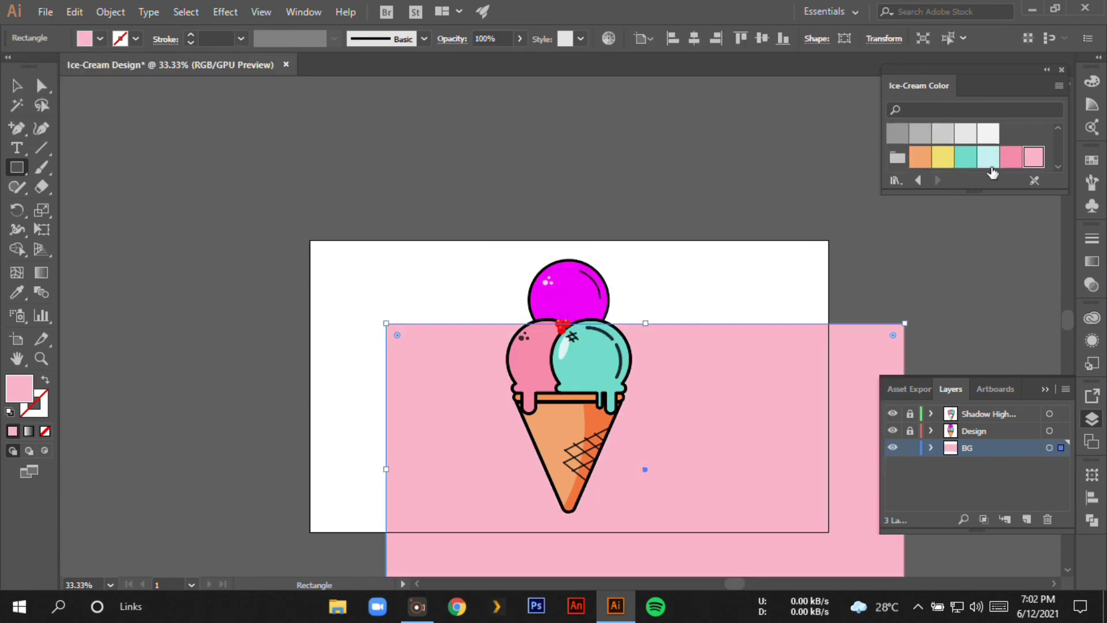
left_click(695, 38)
left_click(761, 38)
left_click(13, 86)
left_click(989, 346)
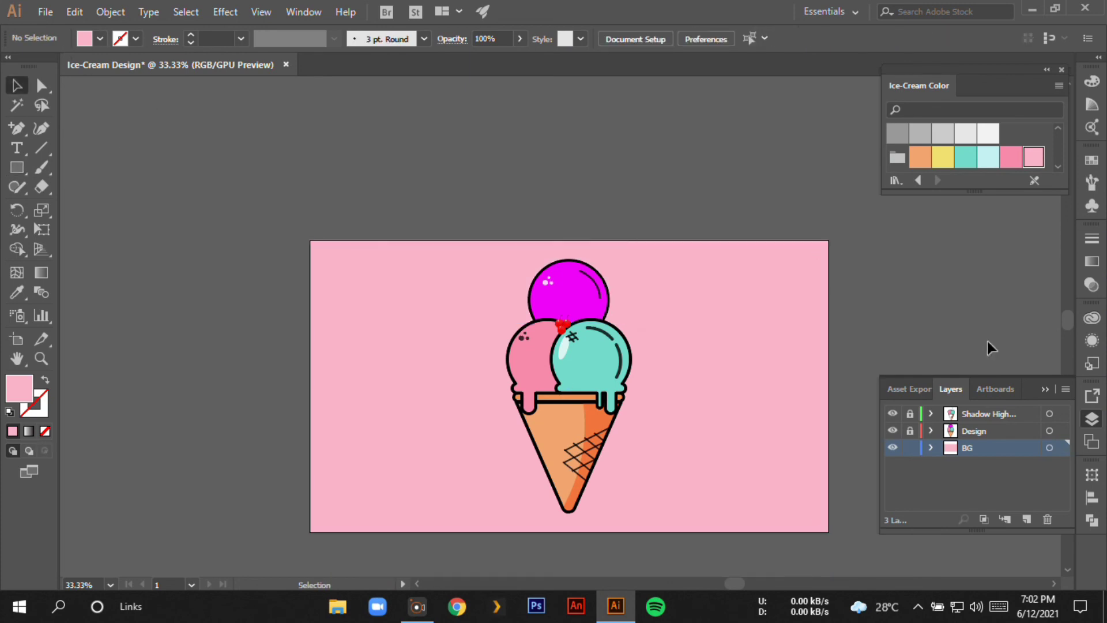
key("ctrl+plus")
key("ctrl+plus")
Step: Lock the BG layer and make the top layer the drawing target for lines
left_click(910, 447)
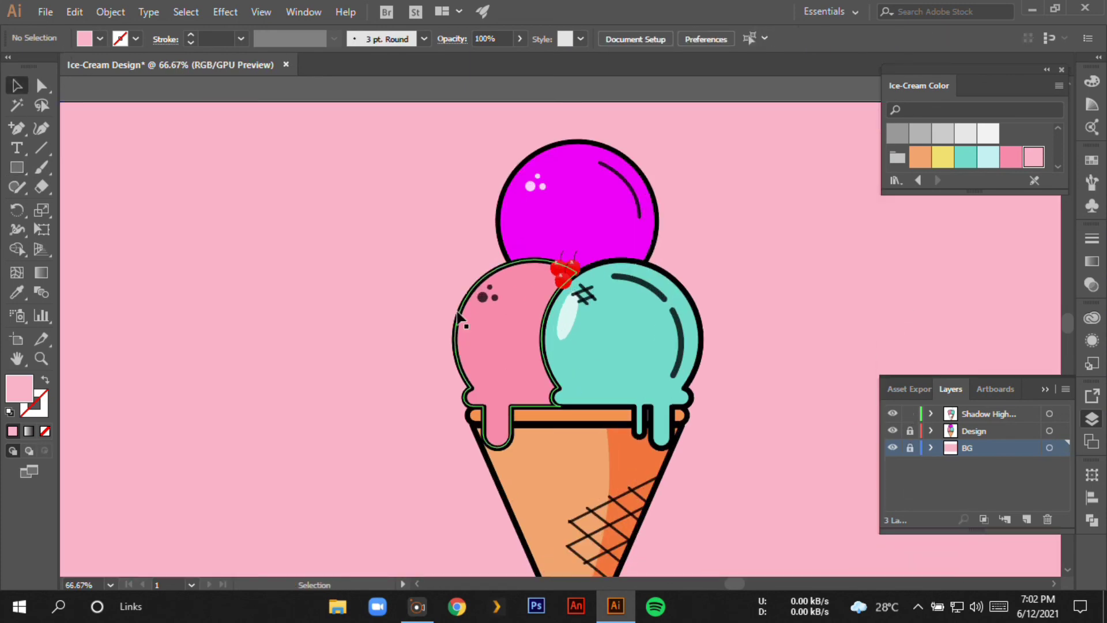
key("backslash")
key("ctrl+plus")
key("ctrl+plus")
left_click(992, 413)
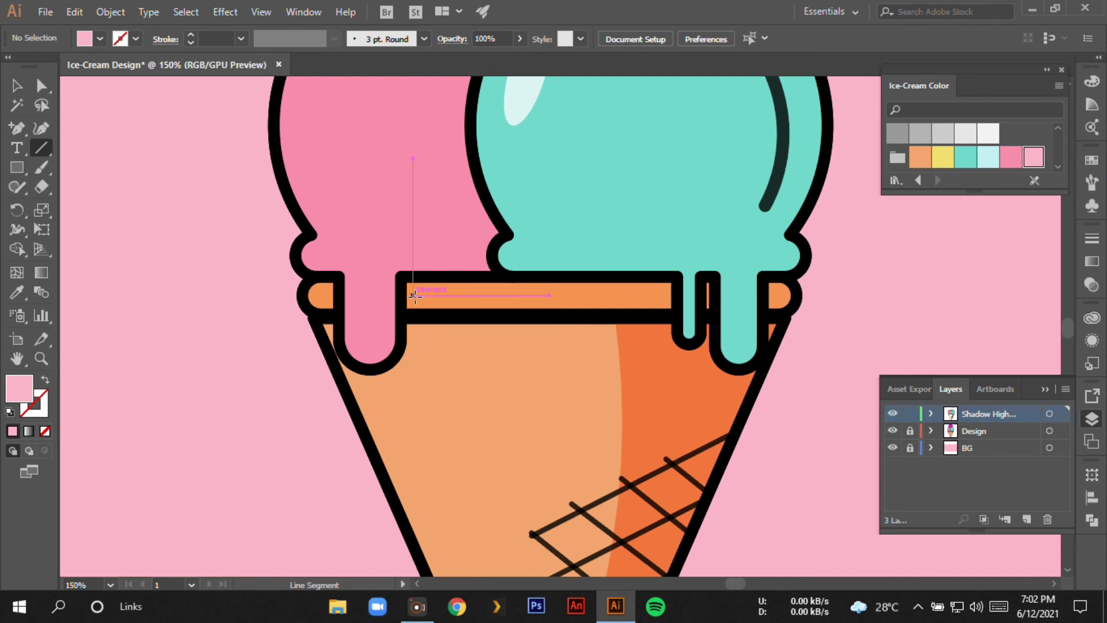
left_click(416, 295)
left_click(583, 347)
Step: Set the line style to no fill, black stroke and 1 pt weight
left_click(100, 38)
left_click(10, 68)
left_click(136, 39)
left_click(46, 68)
left_click(241, 38)
left_click(267, 99)
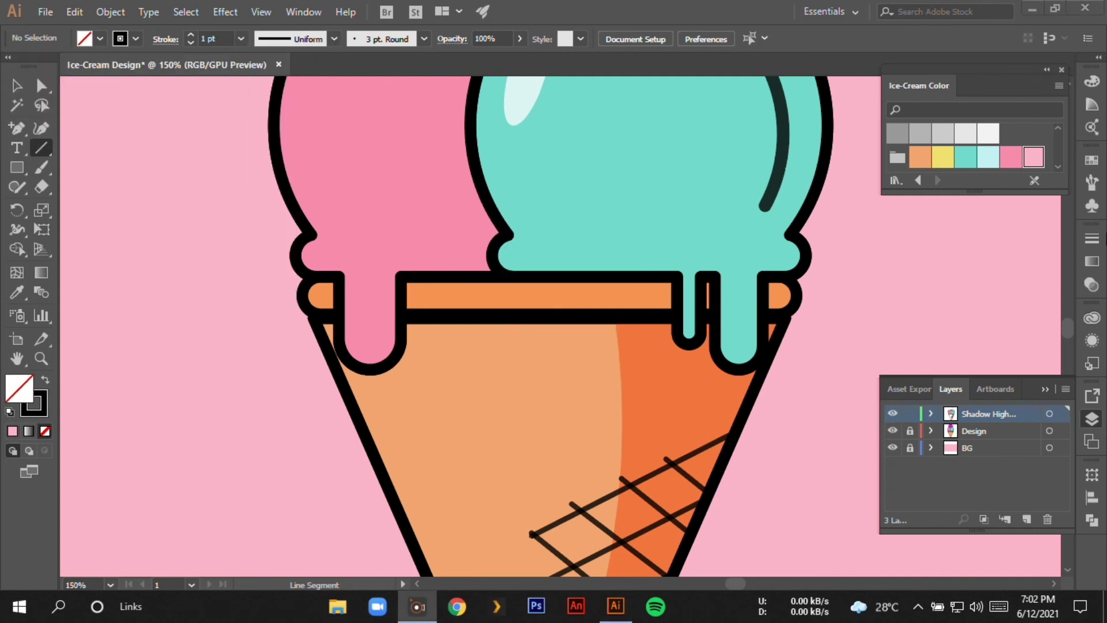
left_click(1092, 238)
Step: Draw thin vertical lines on the cone rim beside the pink and teal drips
left_click_drag(416, 291, 416, 348)
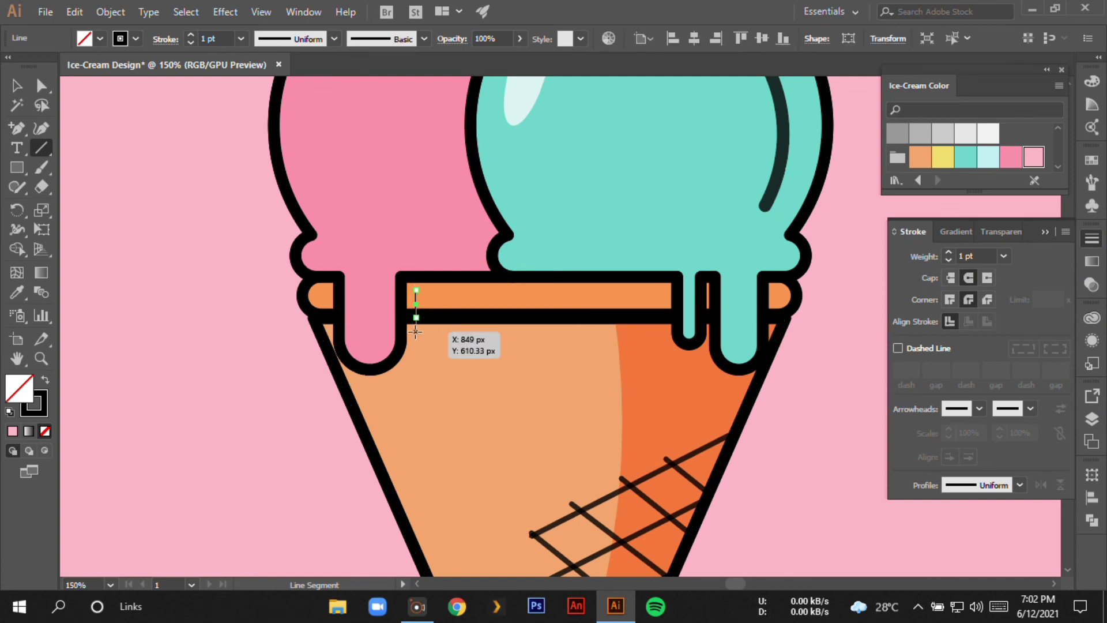
key("ctrl+z")
left_click_drag(751, 285, 752, 348)
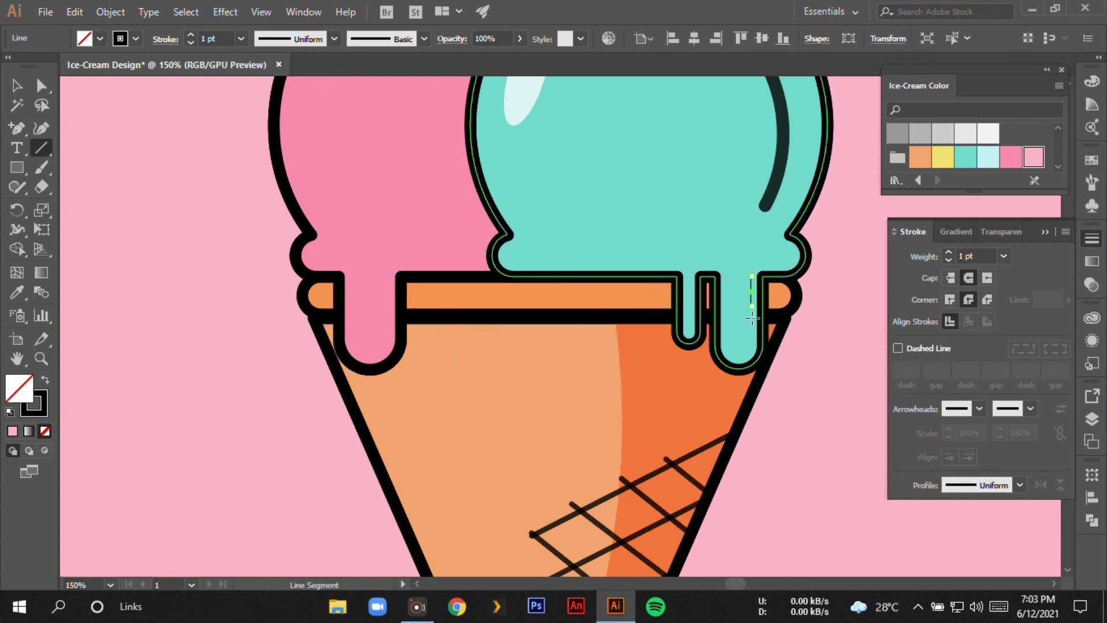
left_click_drag(692, 284, 692, 332)
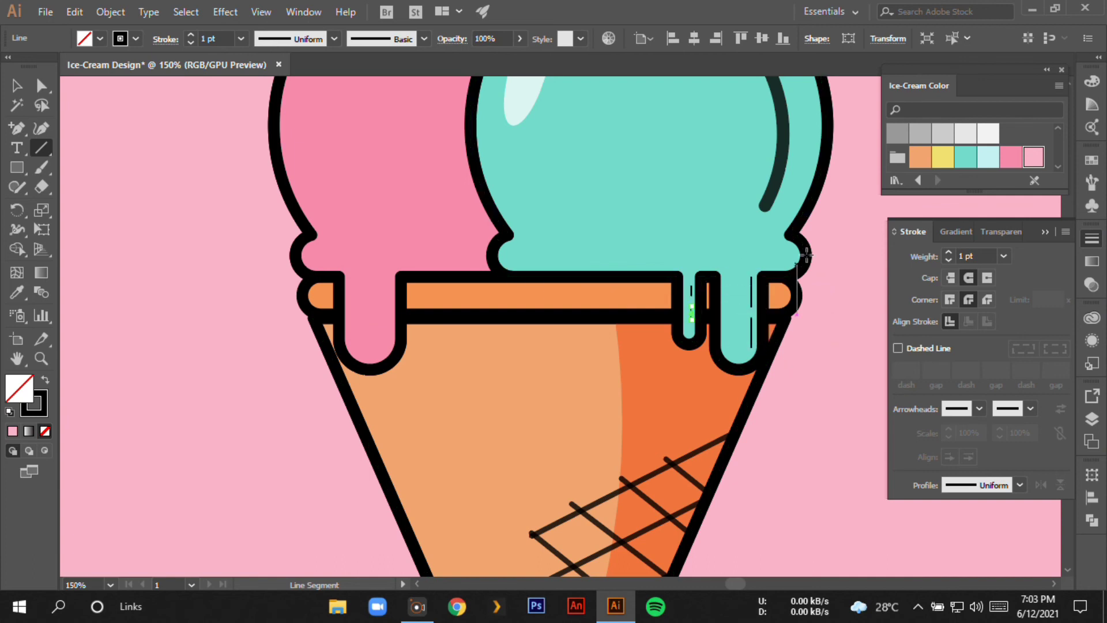
left_click_drag(387, 326, 387, 332)
Step: Change the rim lines' stroke weight to 2 pt
key("v")
left_click(241, 38)
left_click(261, 127)
left_click(865, 297)
left_click(751, 323)
left_click(241, 39)
left_click(260, 127)
left_click(830, 400)
key("ctrl+0")
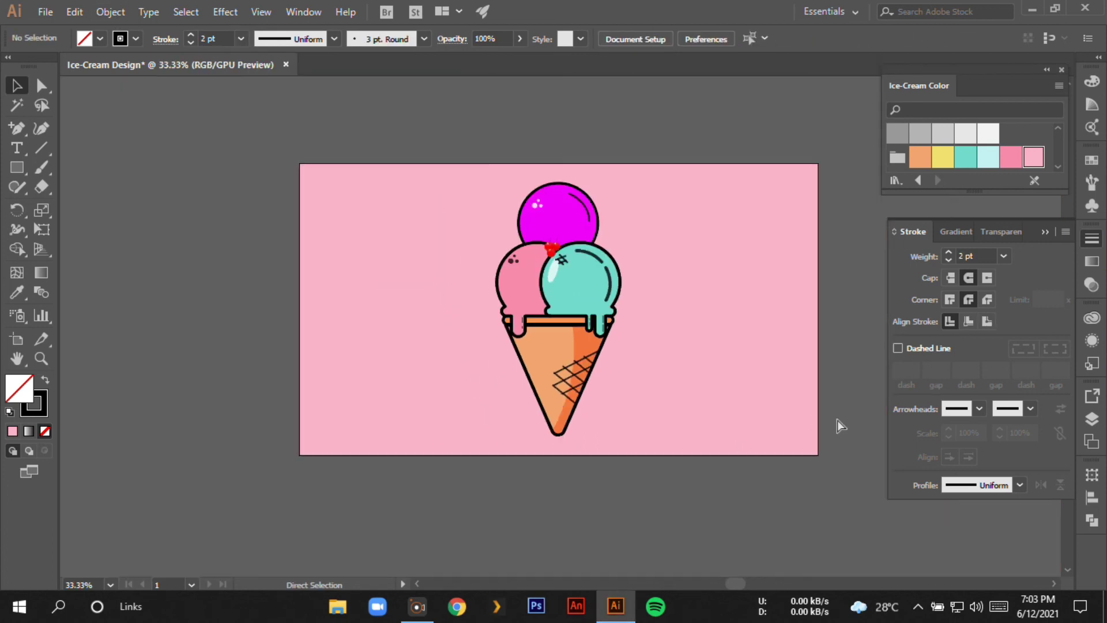